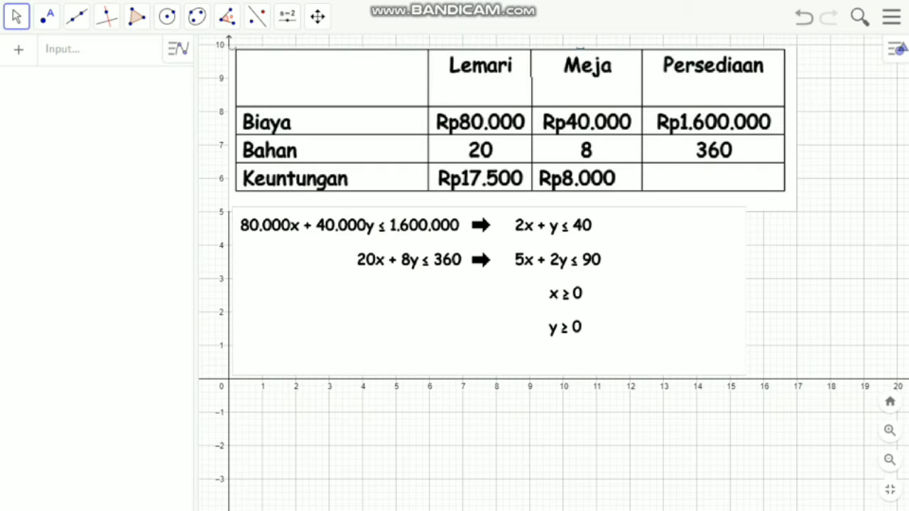
Define the objective function f(x, y) = 17500x + 8000y and widen the algebra list to fit it.
click(99, 49)
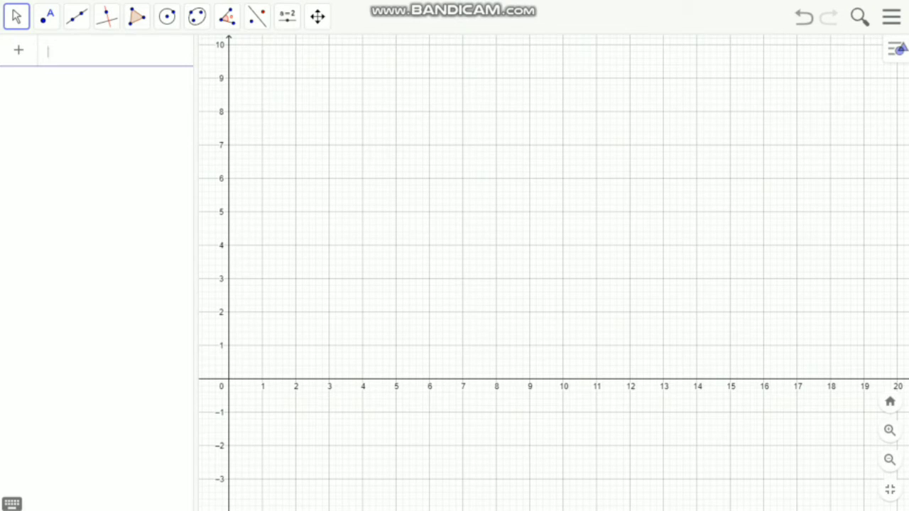
text(f(x)
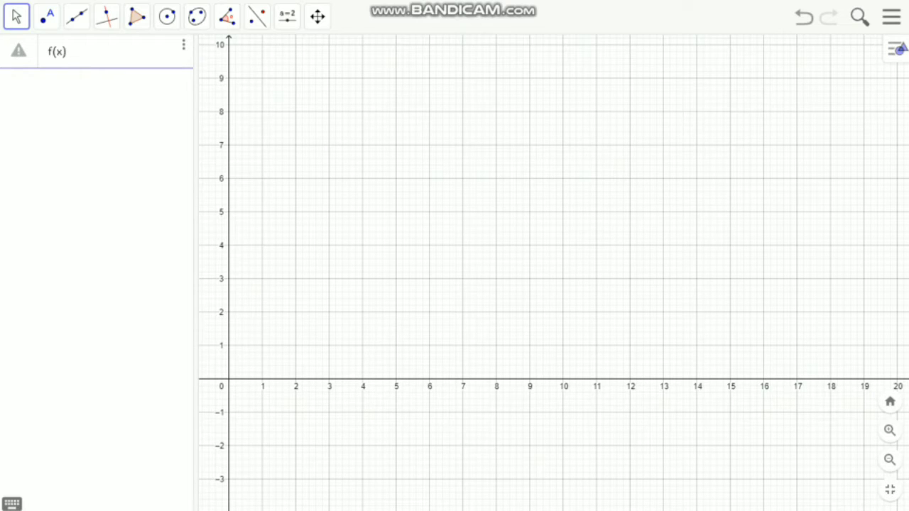
text(, y)
key(Right)
text(= 17500x )
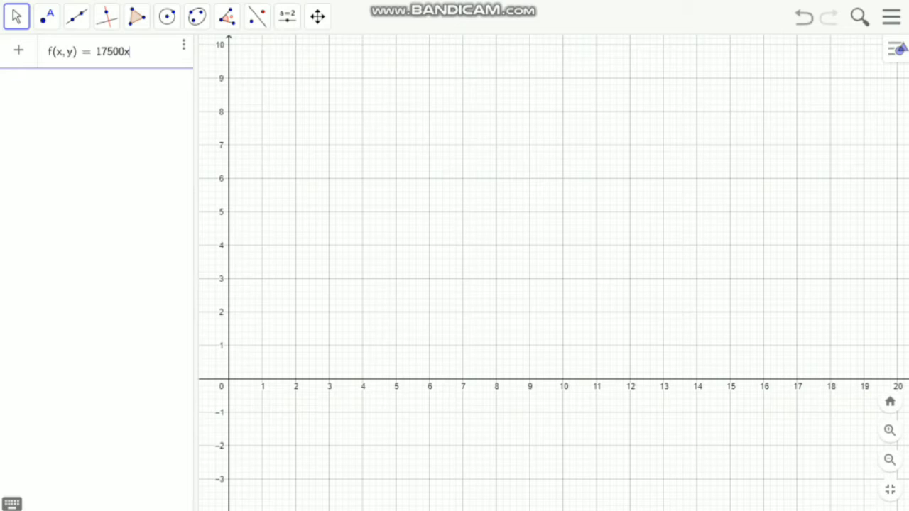
text(+ 8000y)
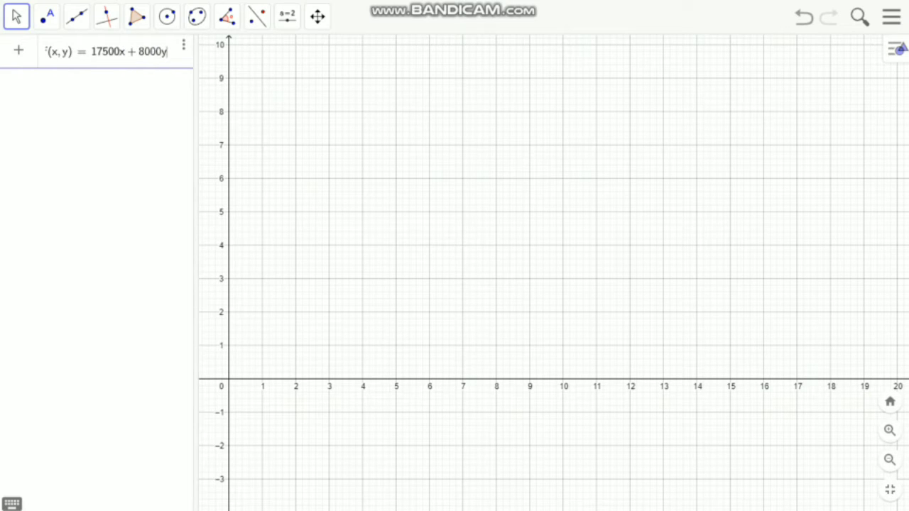
key(Return)
drag(196, 269, 225, 270)
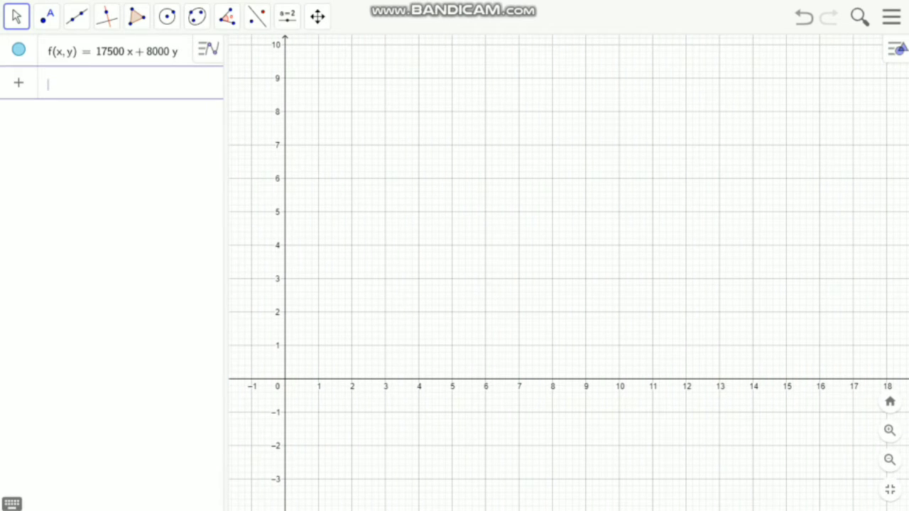
Plot the two boundary lines 2x + y = 40 and 5x + 2y = 90.
text(2x + )
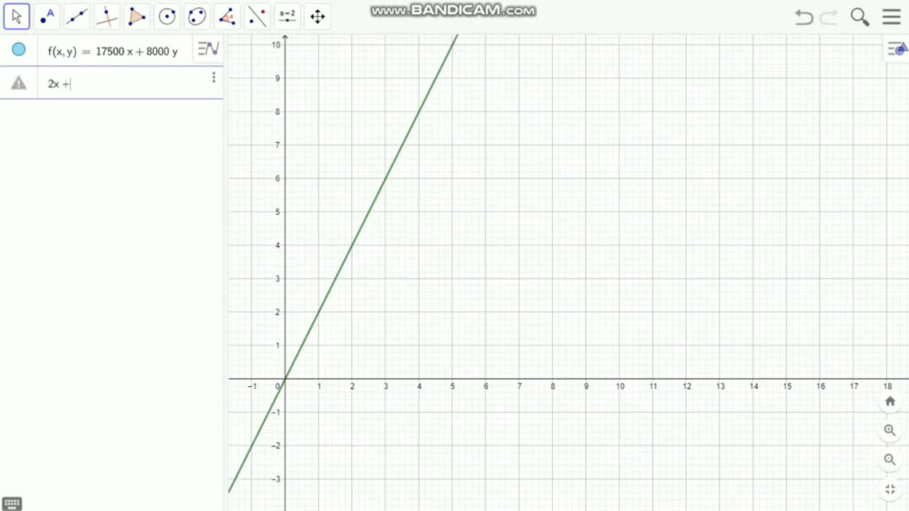
text(y = )
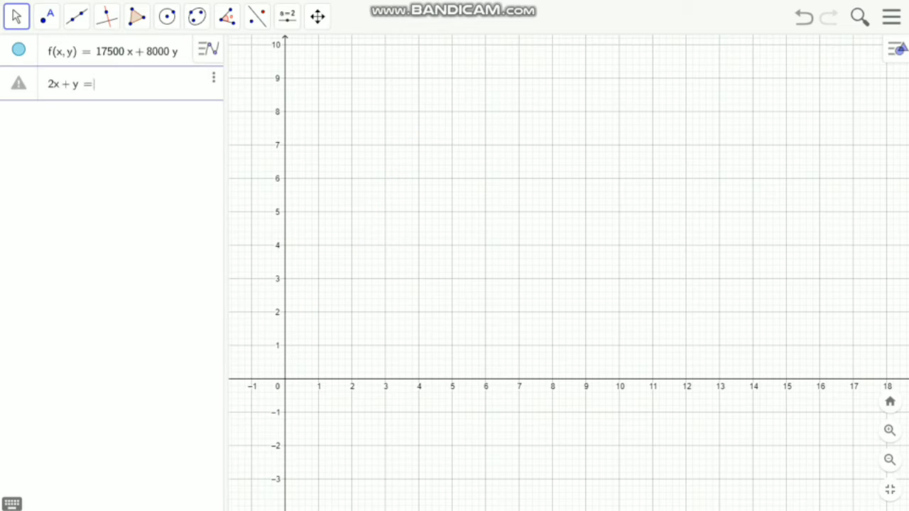
text(40)
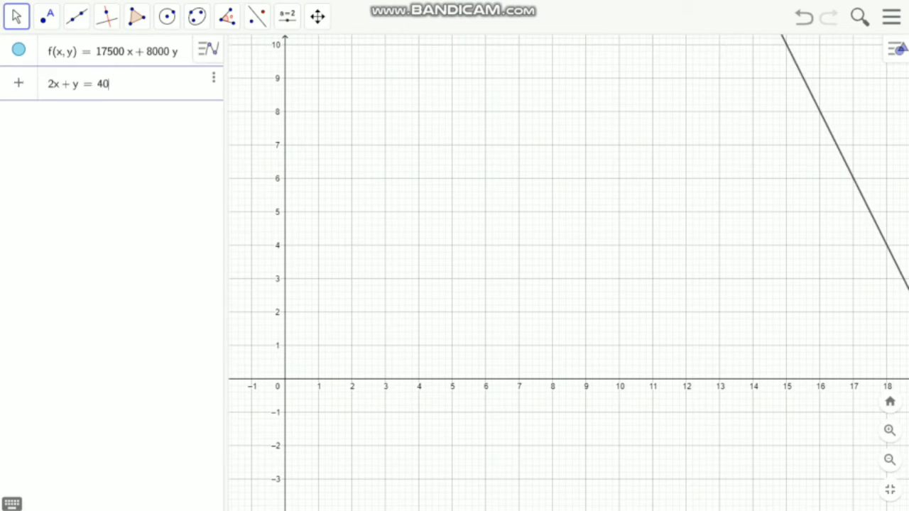
key(Return)
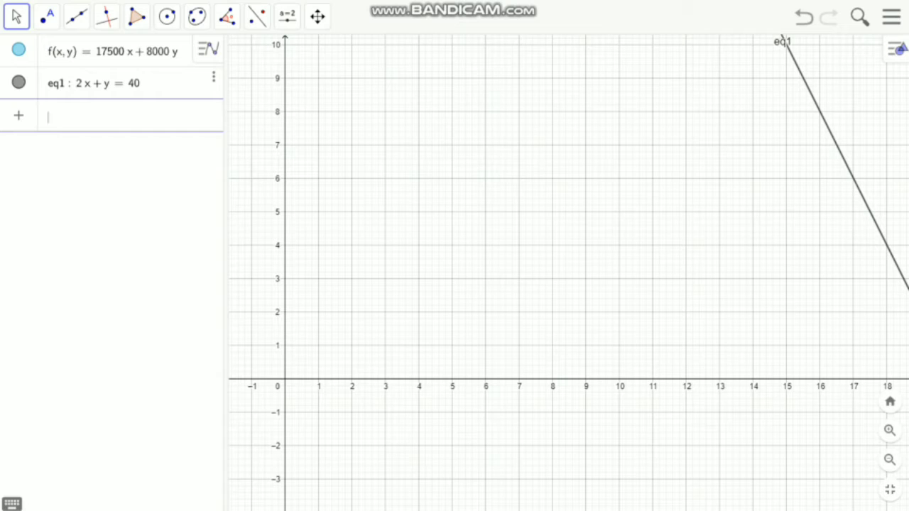
text(5 x + )
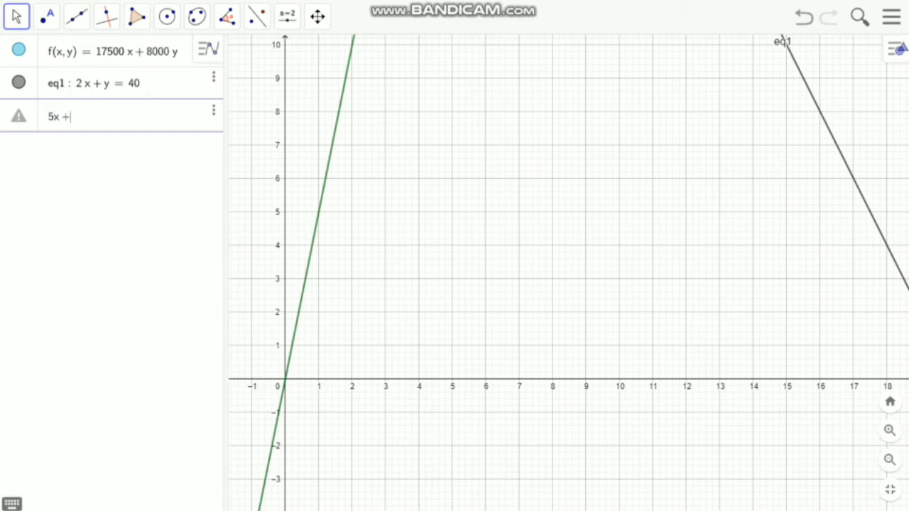
text(2 y = )
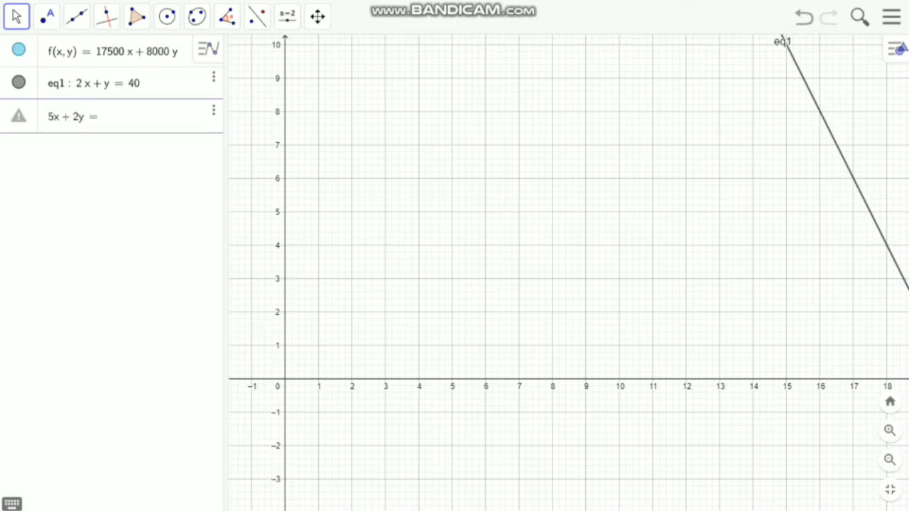
text(90)
key(Return)
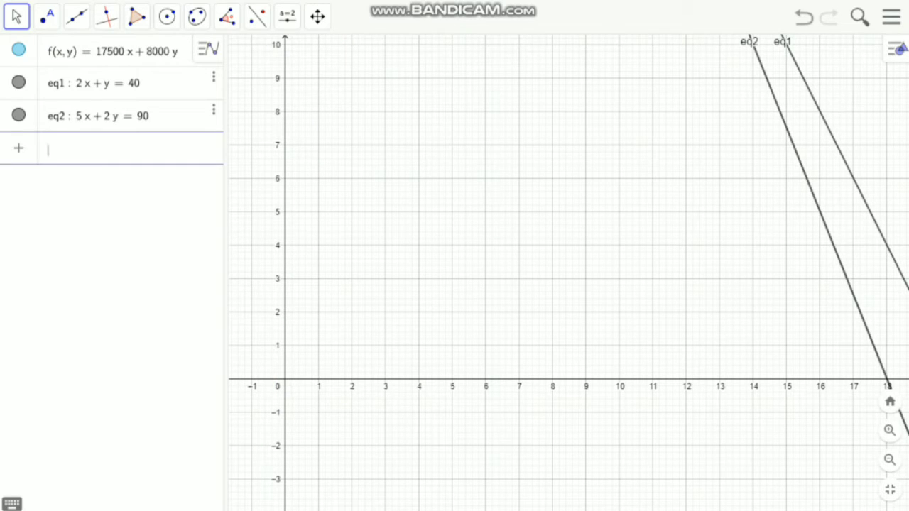
Add the inequality 2x + y ≤ 40 as the first shaded constraint.
text(2x )
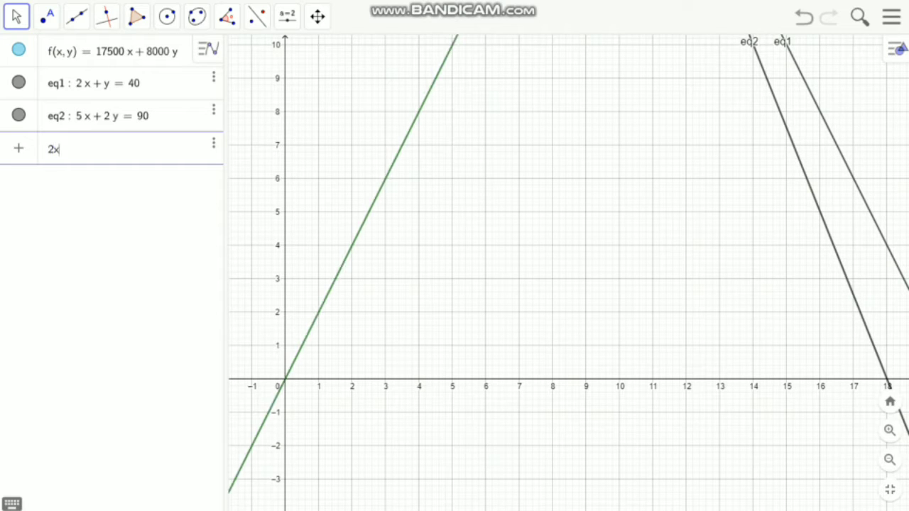
text(+ y)
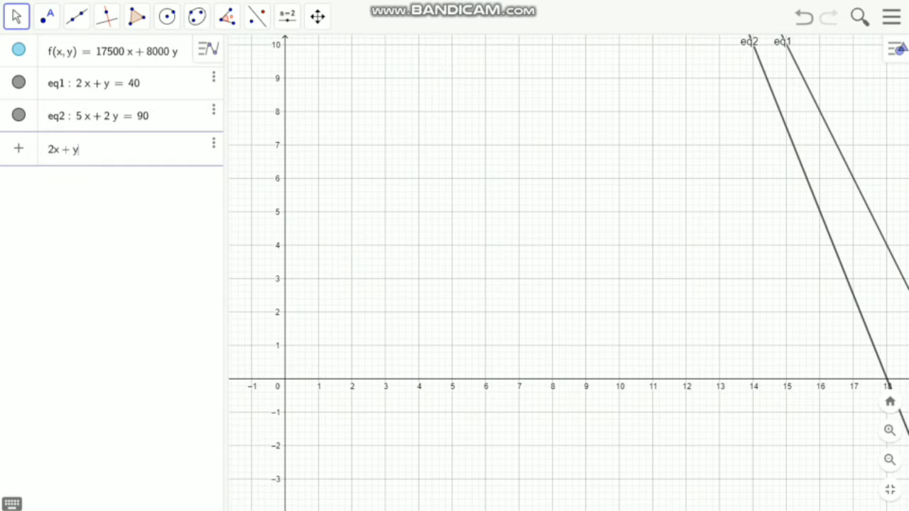
click(12, 504)
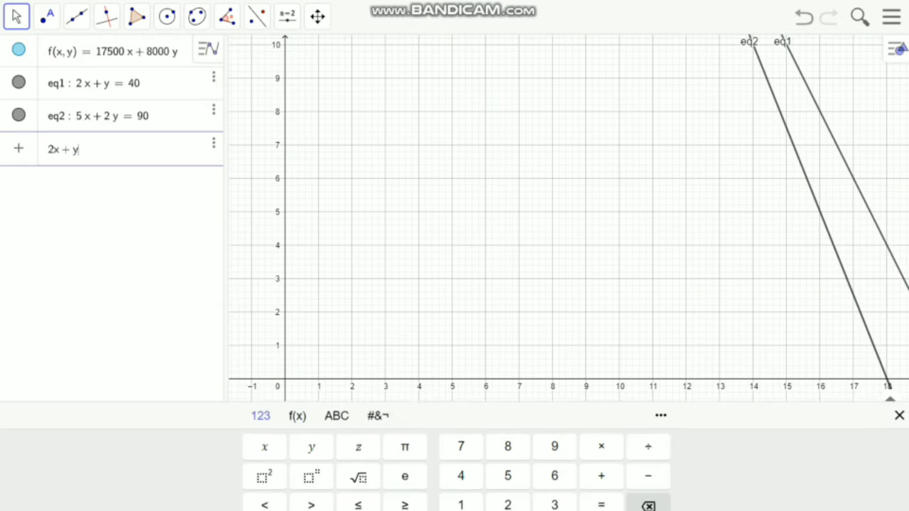
click(358, 462)
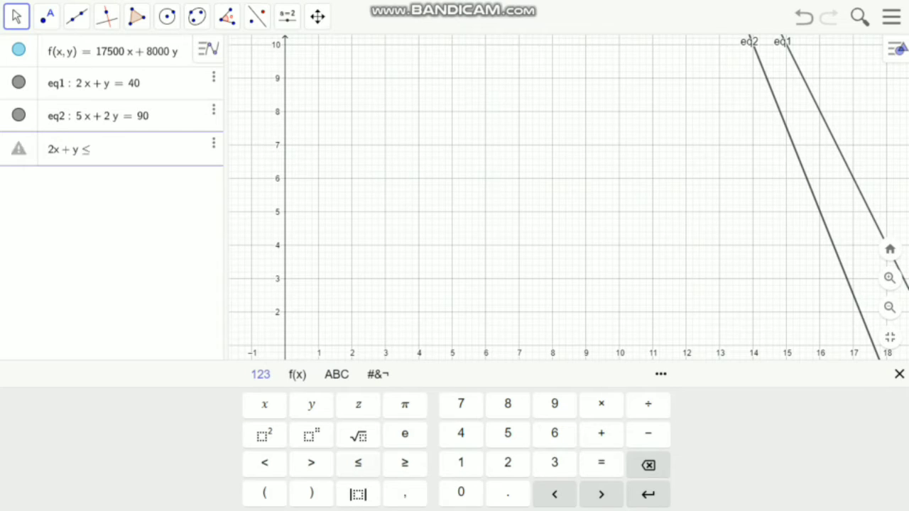
text(40)
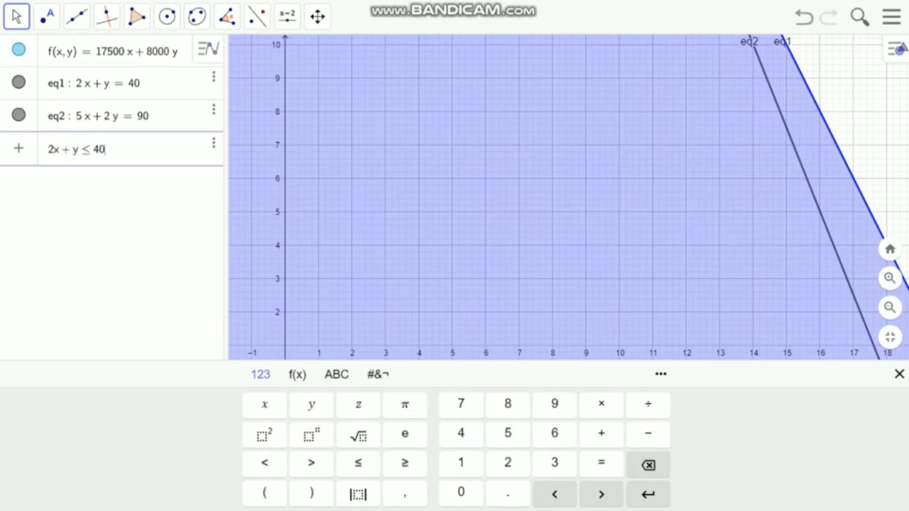
key(Return)
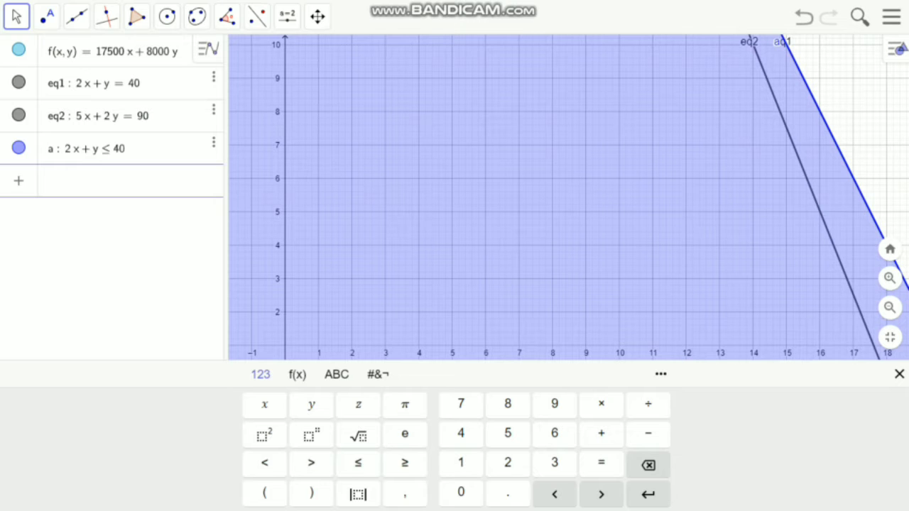
Shift and zoom out the graph until the axis intercepts and crossing point of both lines are in view.
click(568, 199)
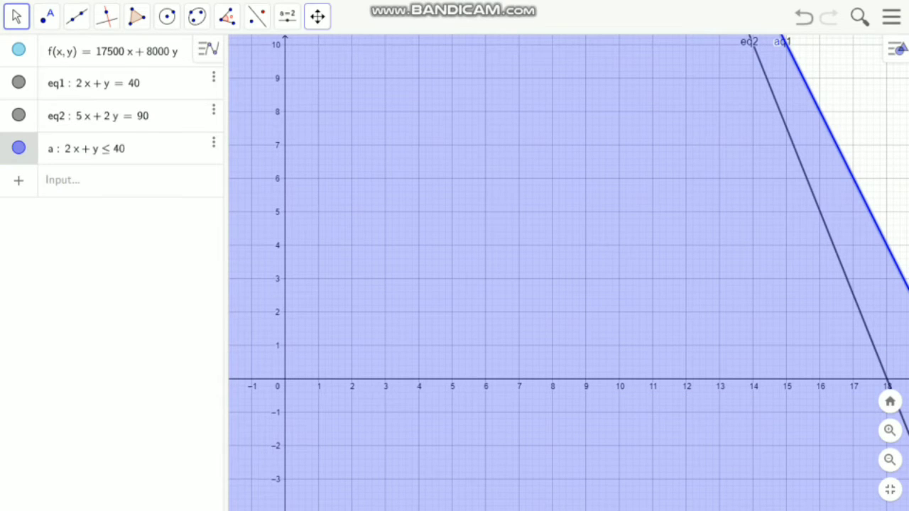
click(317, 16)
drag(570, 162, 530, 218)
click(890, 460)
click(890, 460)
click(889, 460)
click(890, 460)
click(889, 460)
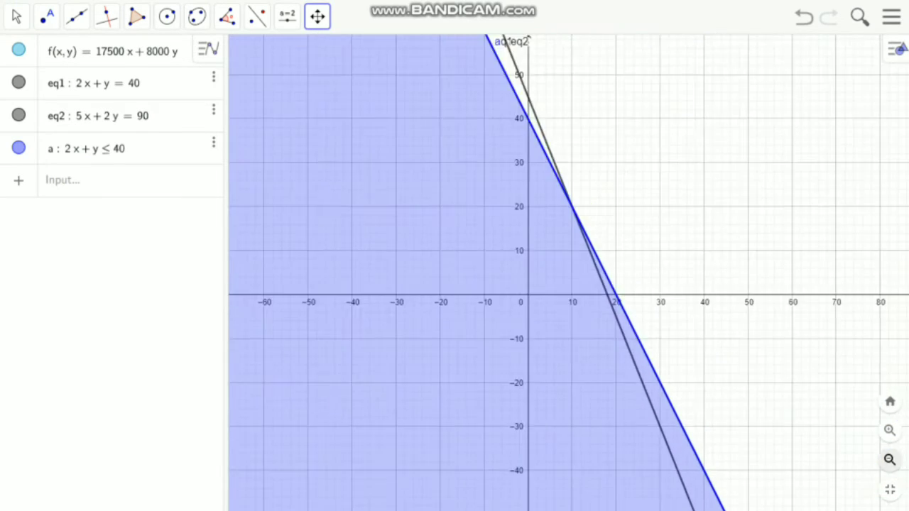
Add the inequality 5x + 2y ≤ 90 as the second shaded constraint.
click(127, 181)
text(5x )
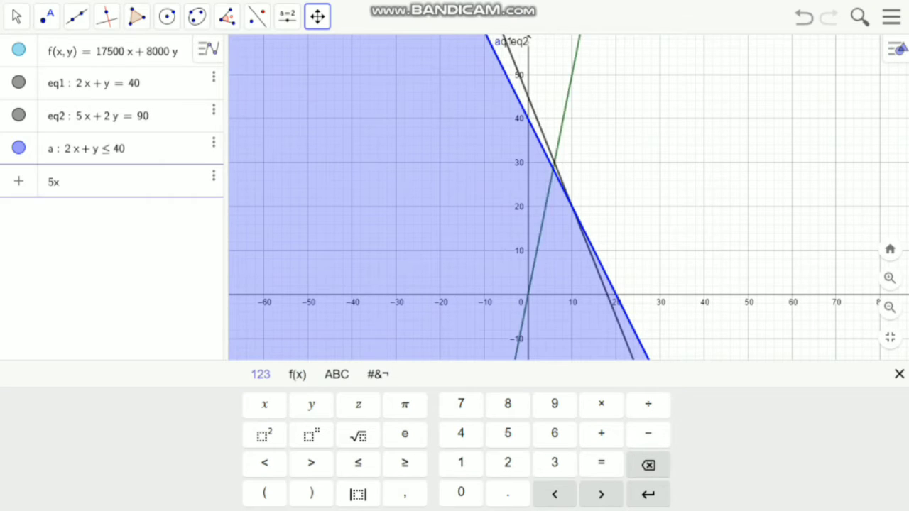
text(+ y)
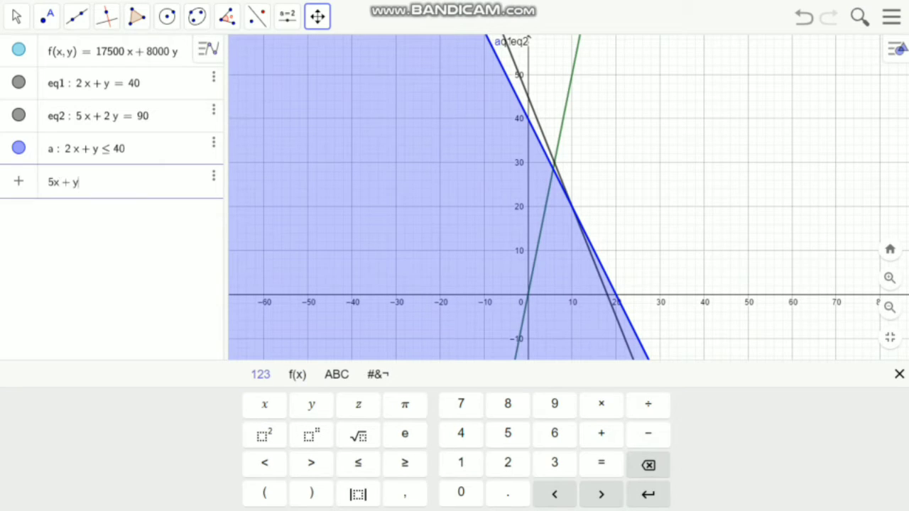
key(BackSpace)
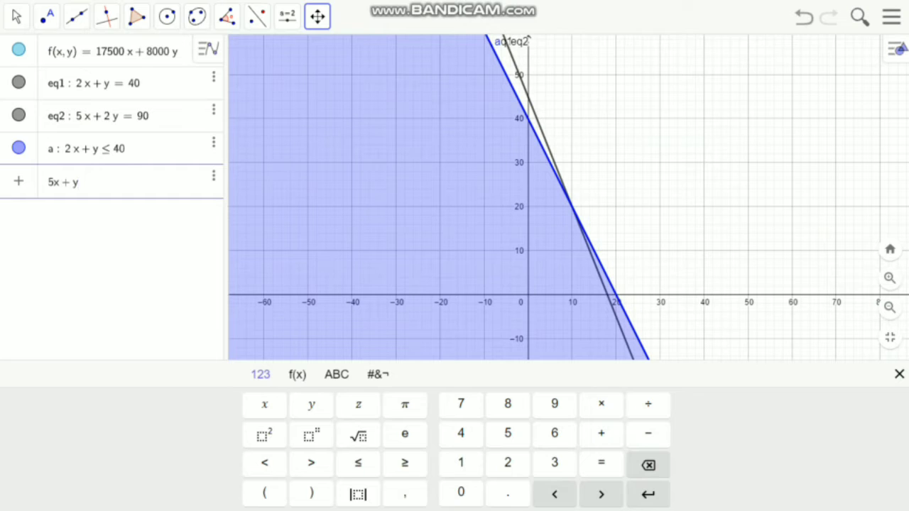
text(2y)
click(358, 463)
text(90)
key(Return)
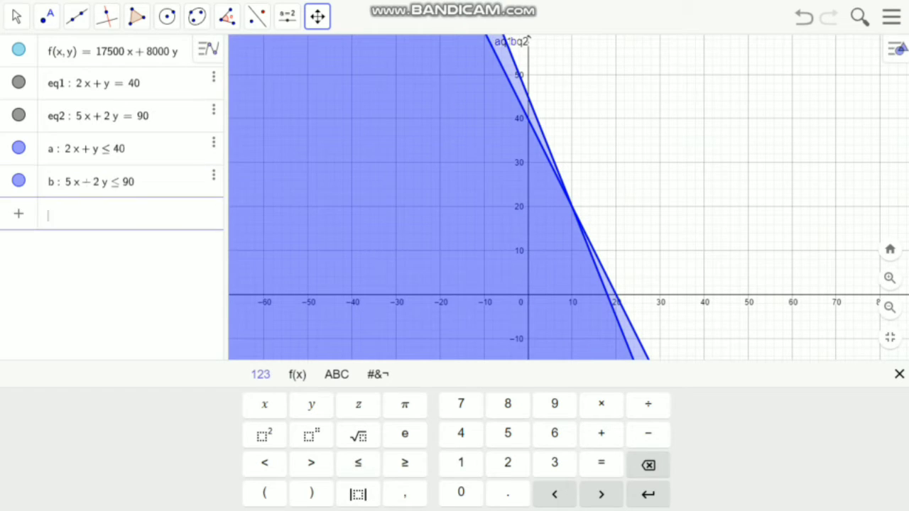
Add the non-negativity constraints x ≥ 0 and y ≥ 0 as separate inequalities.
text(x)
click(405, 462)
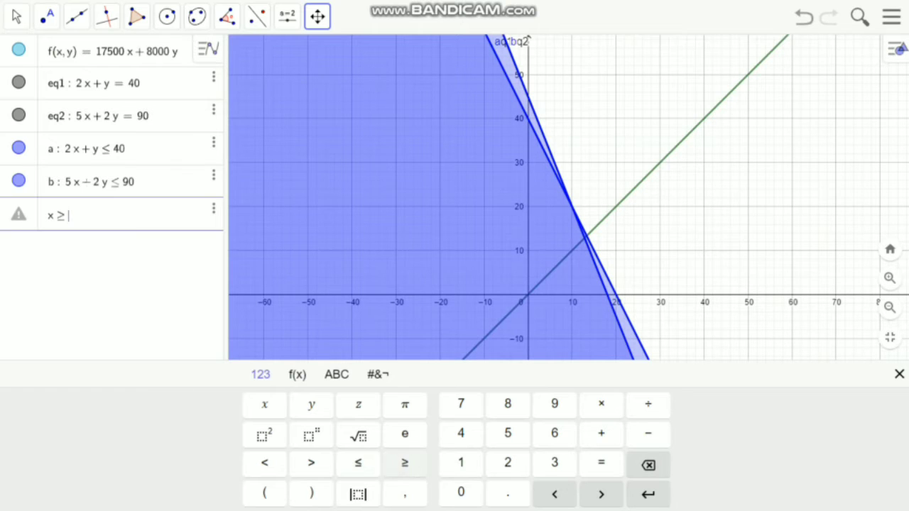
text(0)
key(Return)
text(y)
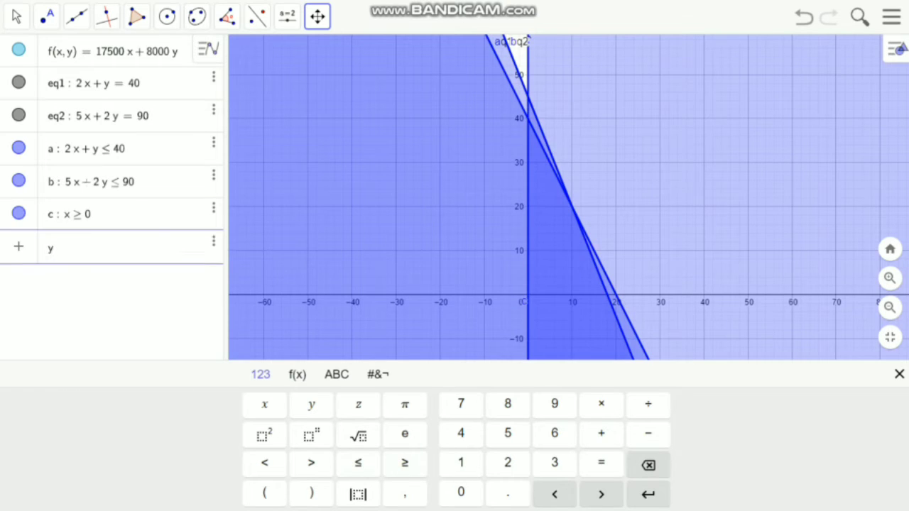
click(404, 462)
text(0)
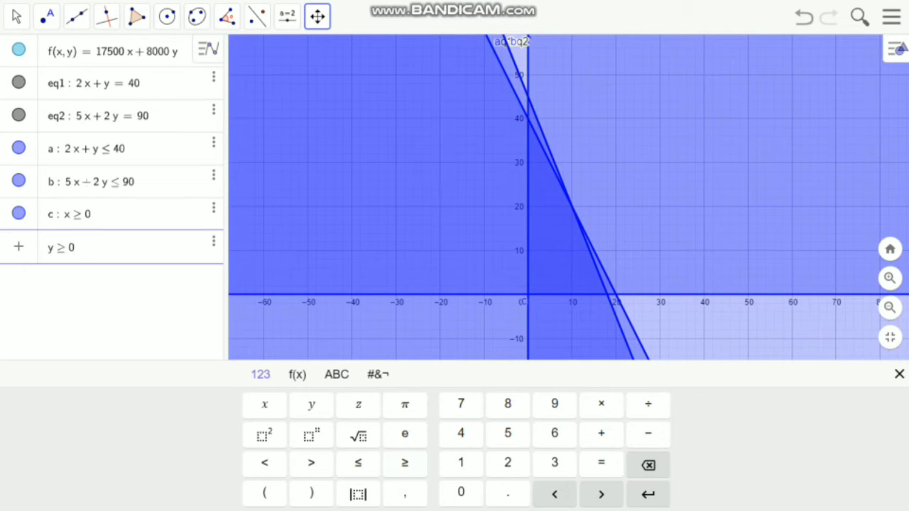
key(Return)
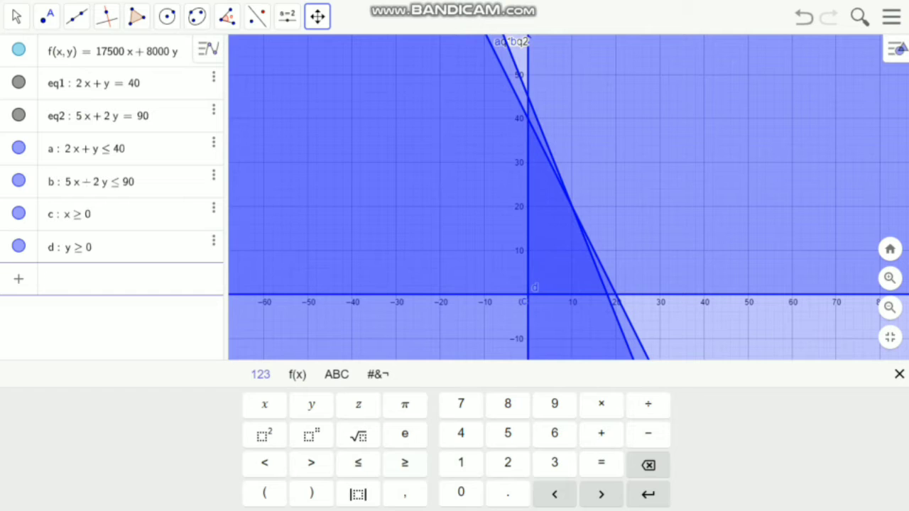
Enable inverse filling for all four inequalities together, leaving the feasible region unshaded, and close the settings.
click(87, 148)
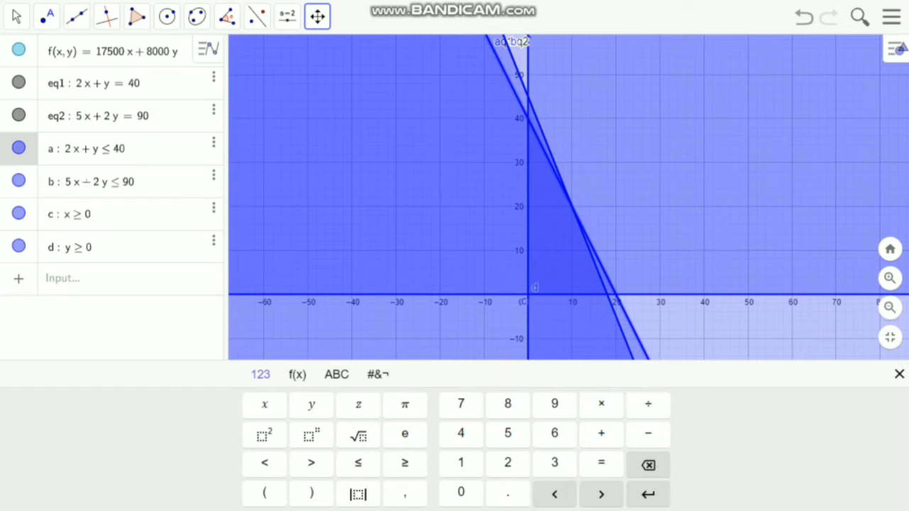
ctrl+click(91, 182)
ctrl+click(88, 214)
ctrl+click(88, 247)
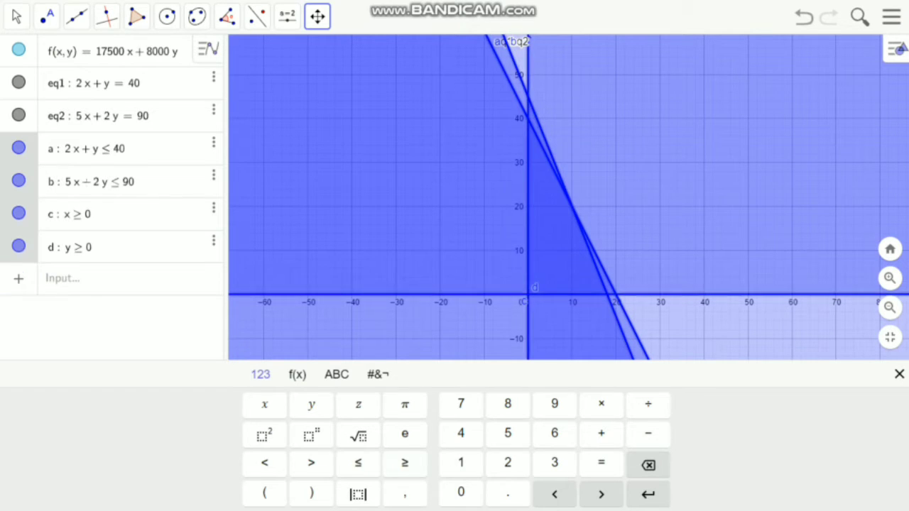
click(213, 241)
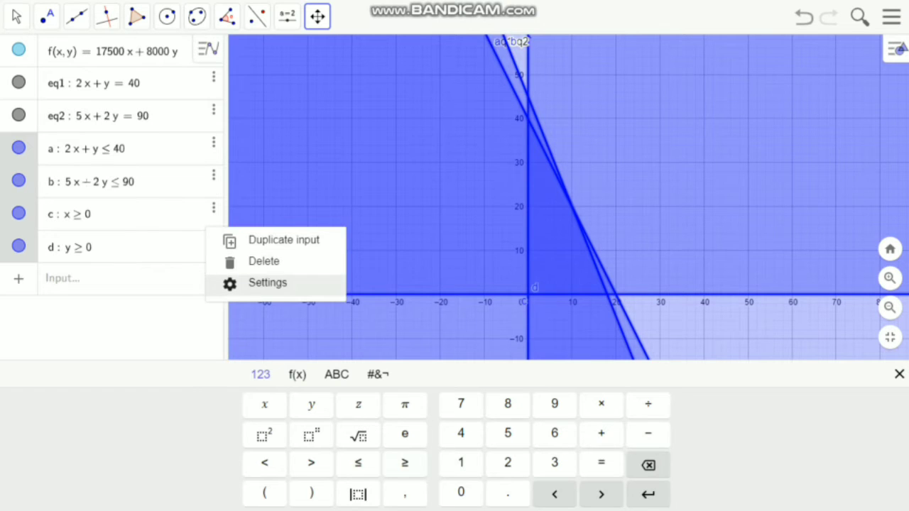
click(264, 282)
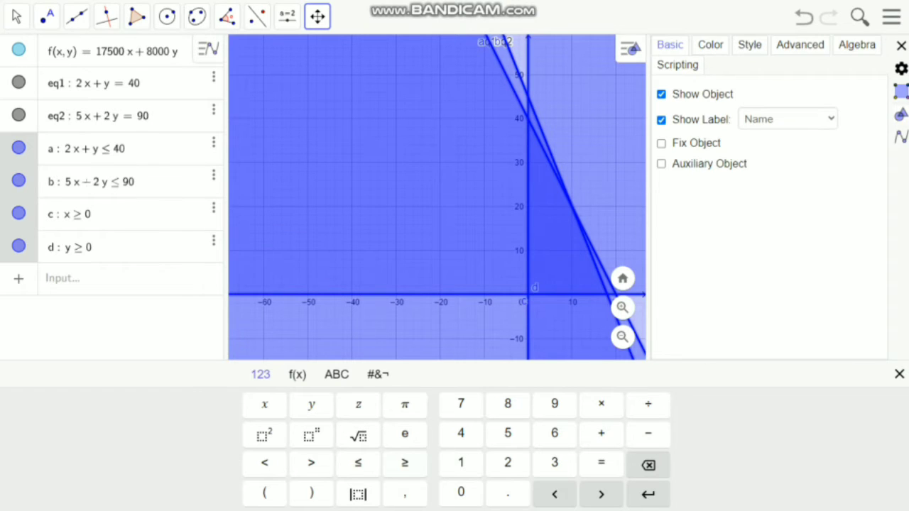
click(750, 45)
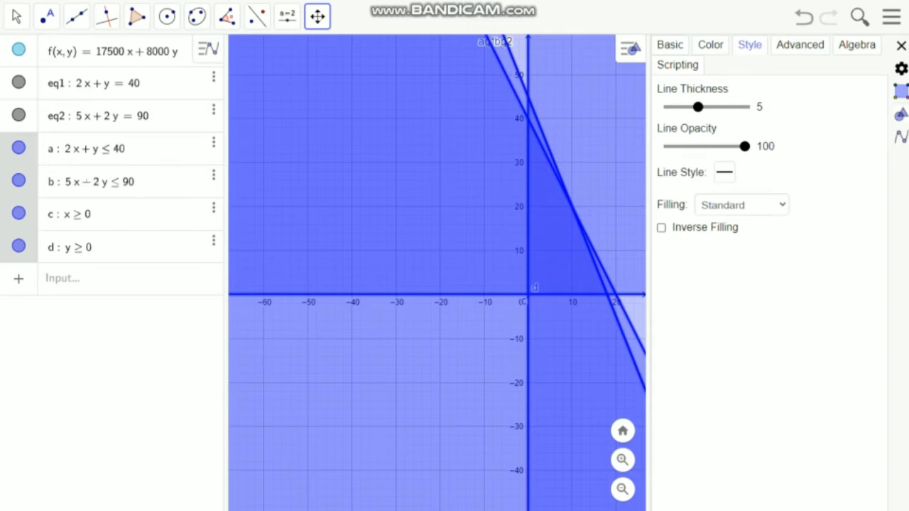
click(661, 227)
click(901, 45)
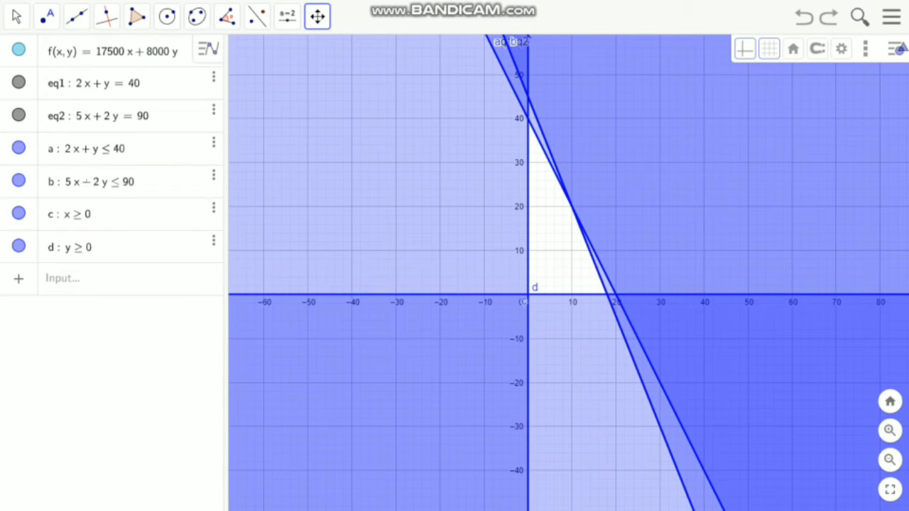
click(896, 49)
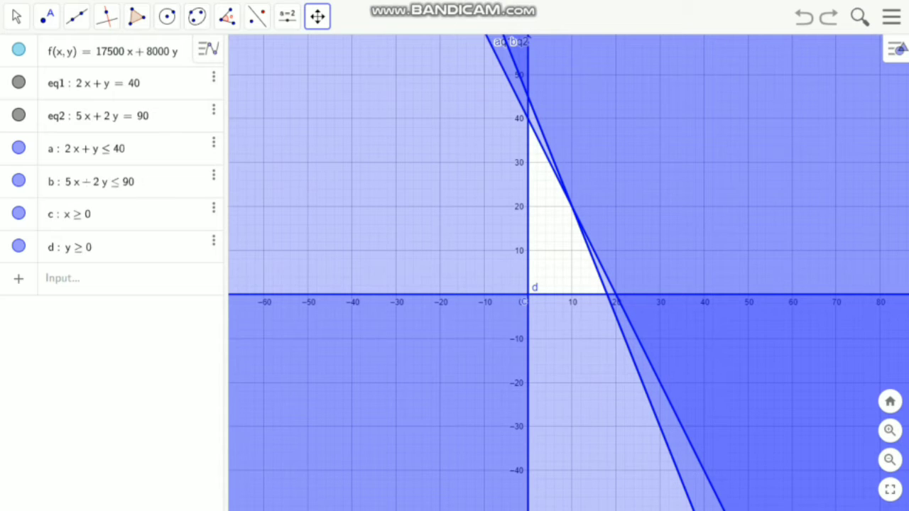
Place the three-line text label "Daerah himpunan penyelesaian" inside the unshaded feasible region.
drag(568, 273, 476, 317)
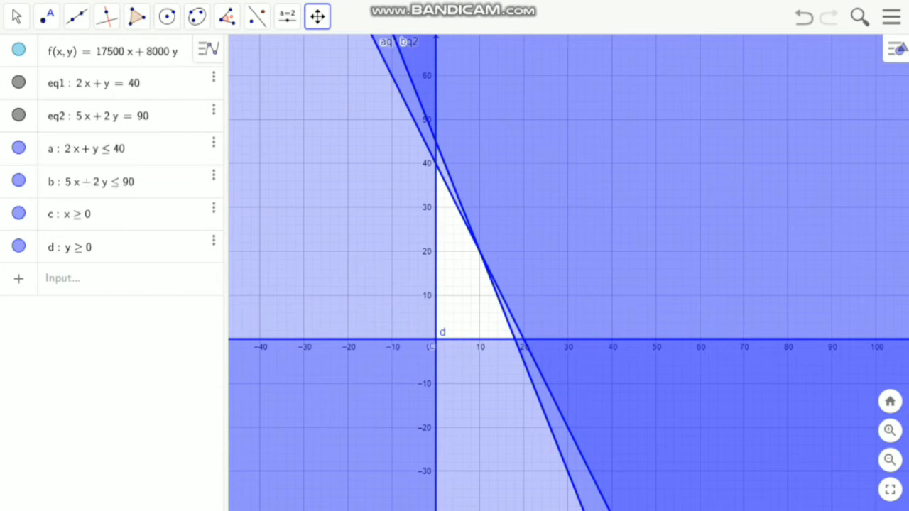
click(287, 16)
click(317, 78)
click(889, 430)
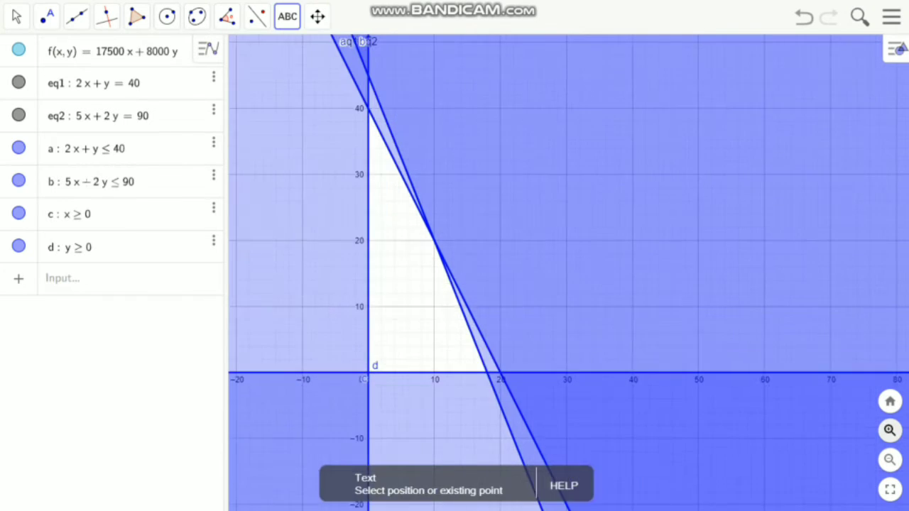
click(399, 284)
text(Daerah)
key(Return)
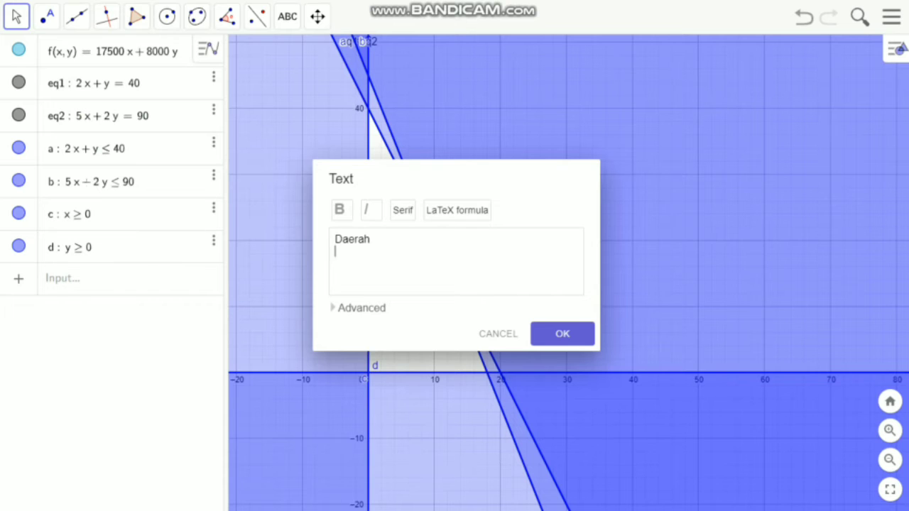
text(himpunan)
key(Return)
text(penyelesaian)
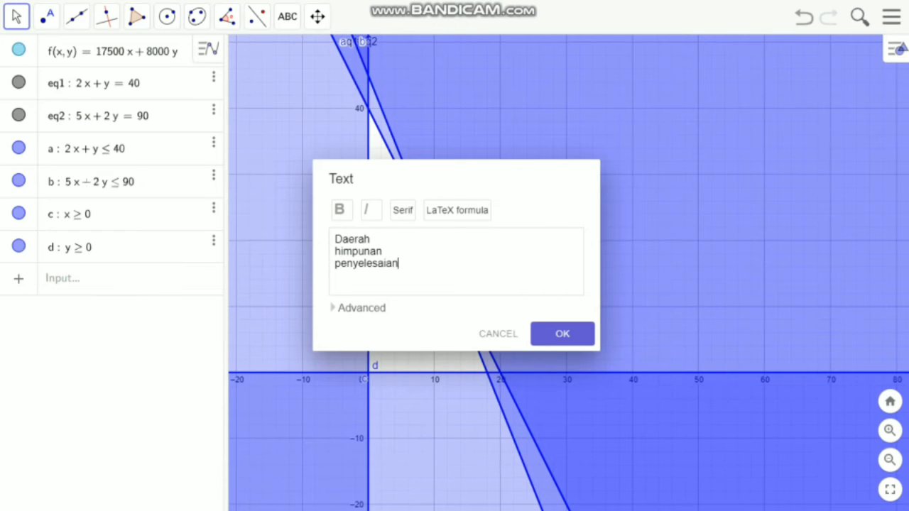
click(562, 333)
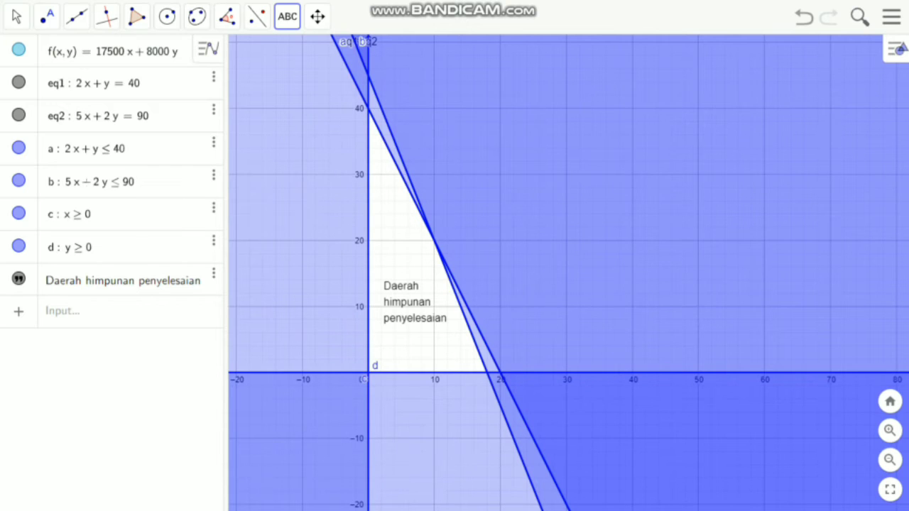
click(318, 16)
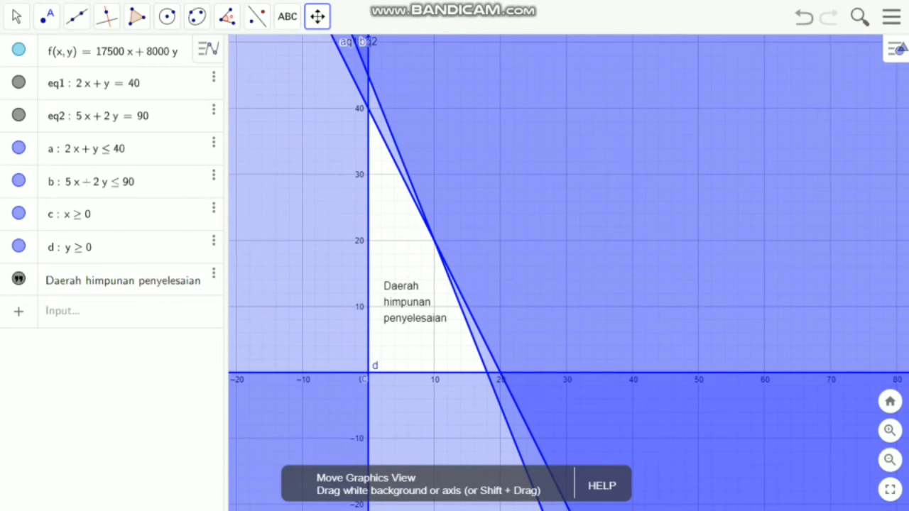
Hide all four inequalities so only the two boundary lines and the text label remain on the graph.
click(19, 148)
click(19, 180)
click(19, 213)
click(18, 246)
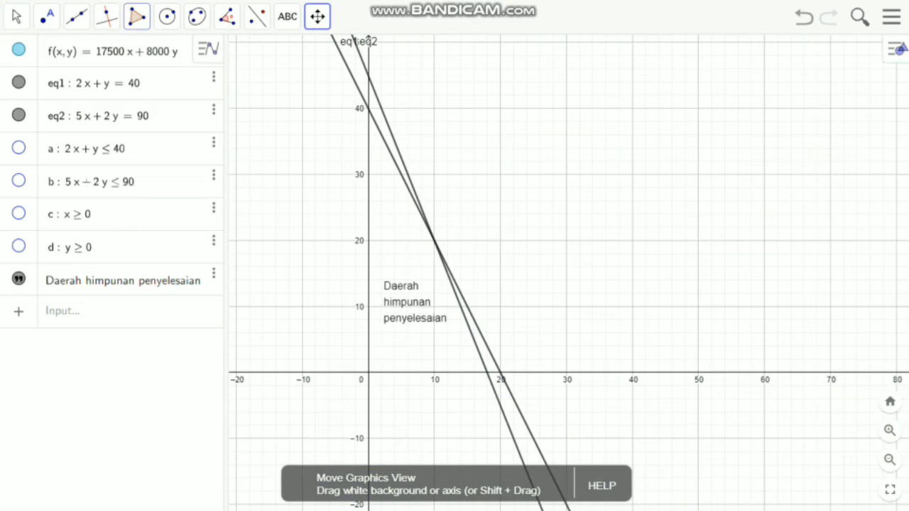
Create intersection points at the origin, 5x+2y=90 with the x-axis, the two lines' crossing, and 2x+y=40 with the y-axis.
click(47, 17)
mouse_move(77, 17)
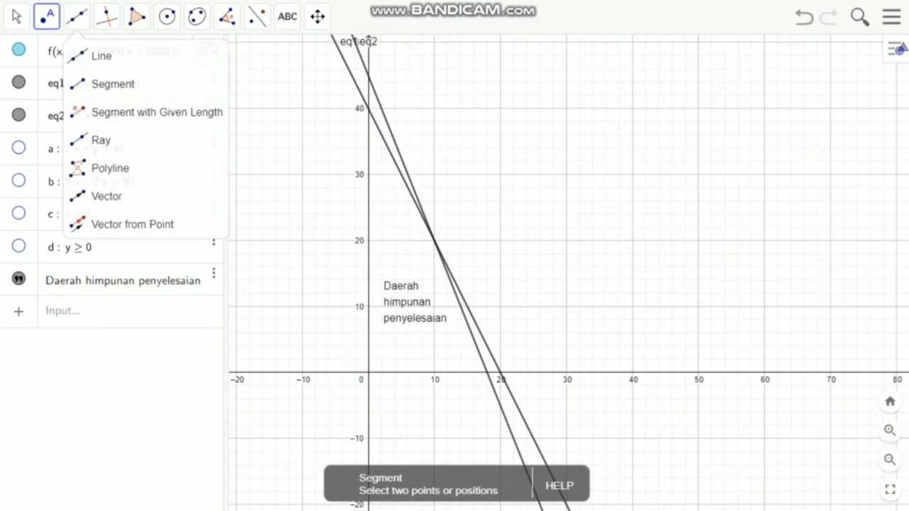
click(81, 140)
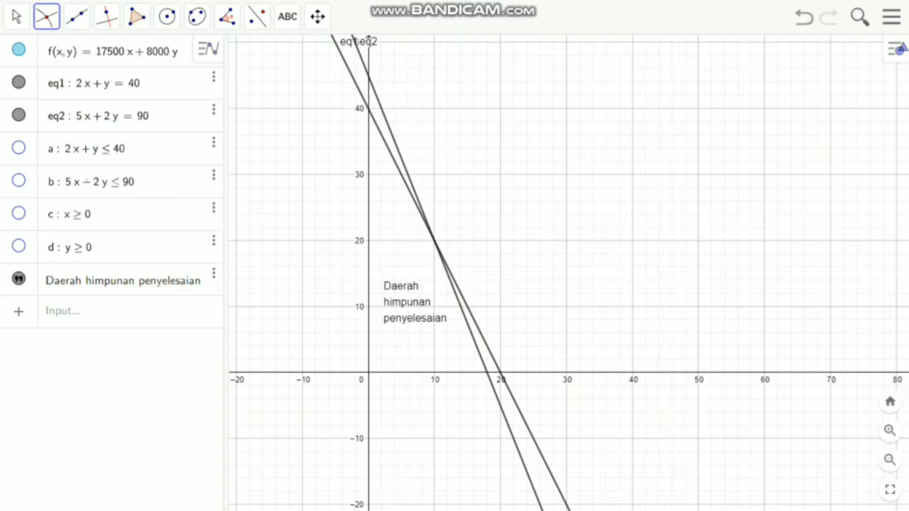
click(369, 372)
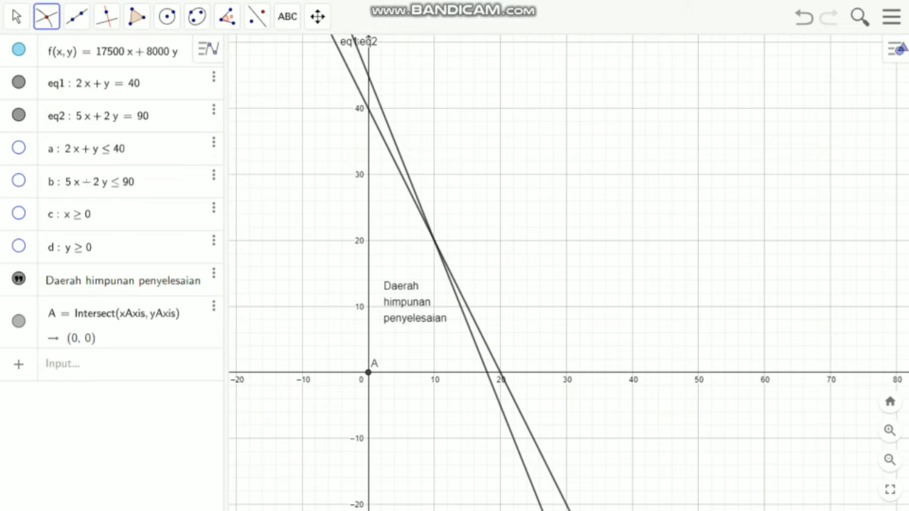
click(487, 372)
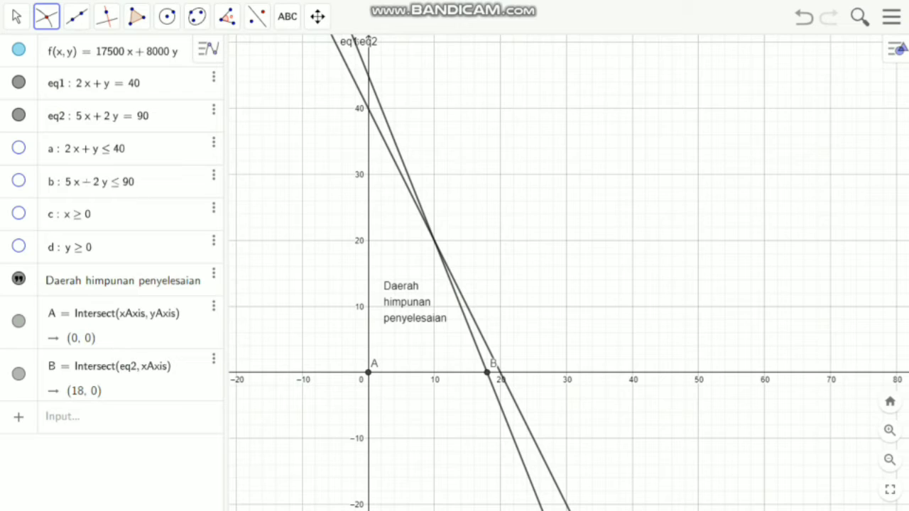
click(434, 241)
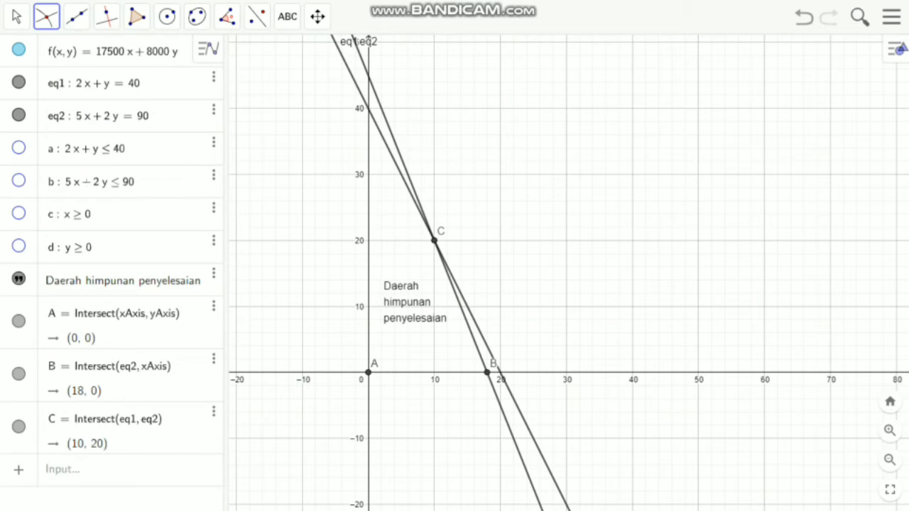
click(369, 108)
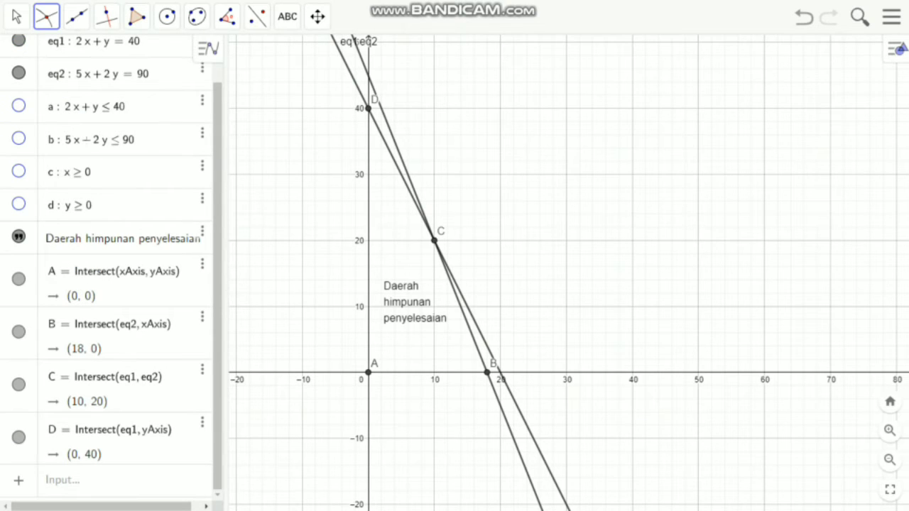
Show the four inequalities 2x+y≤40, 5x+2y≤90, x≥0 and y≥0 on the graph again.
click(19, 105)
click(18, 139)
click(19, 171)
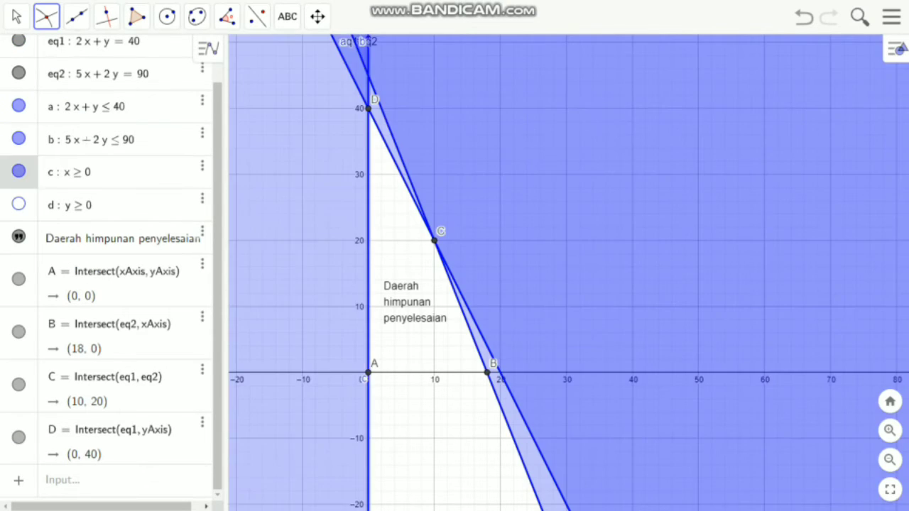
click(18, 204)
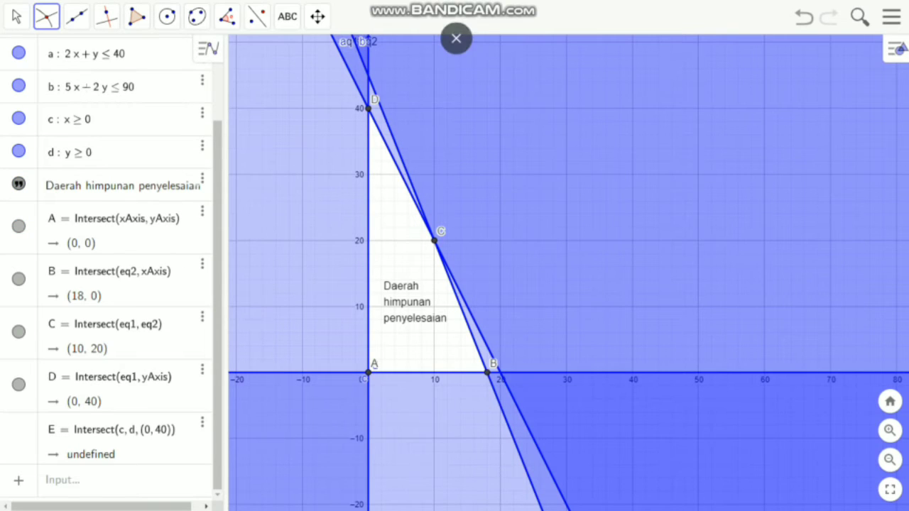
Display the Spreadsheet view beside the graph and close the main menu.
click(891, 17)
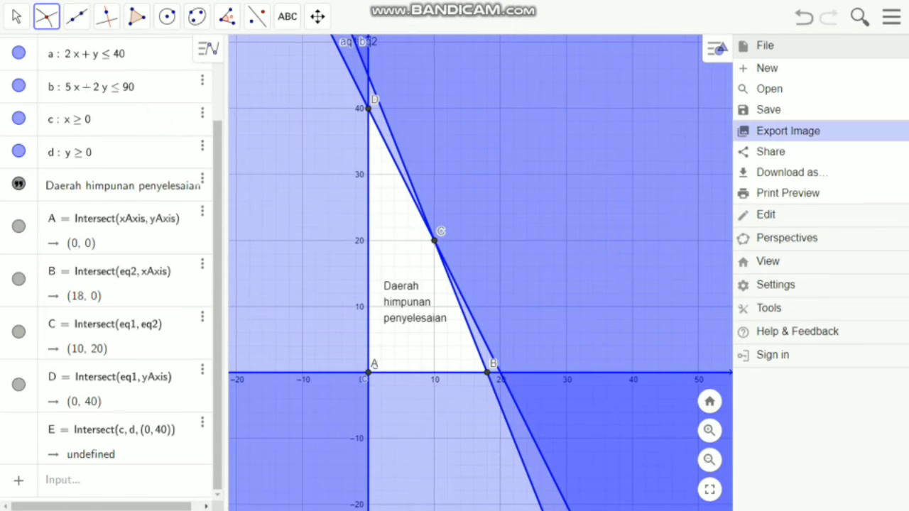
click(767, 262)
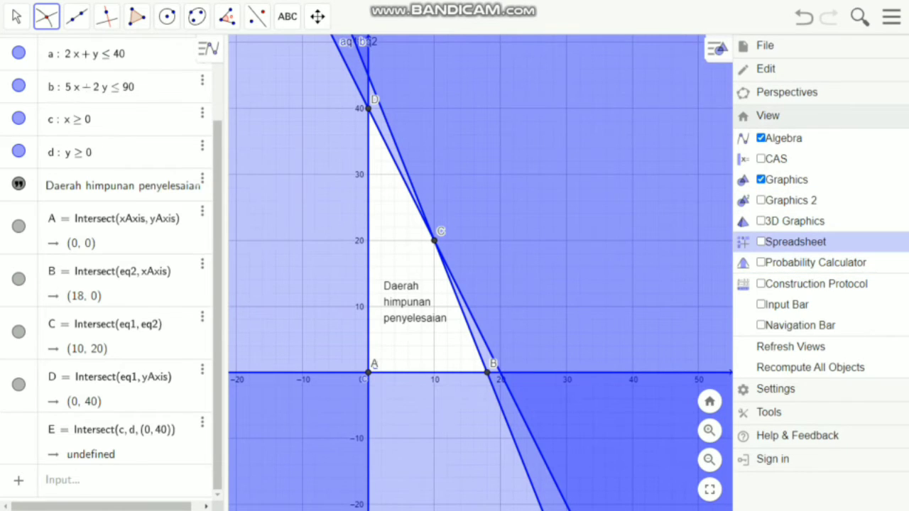
click(792, 241)
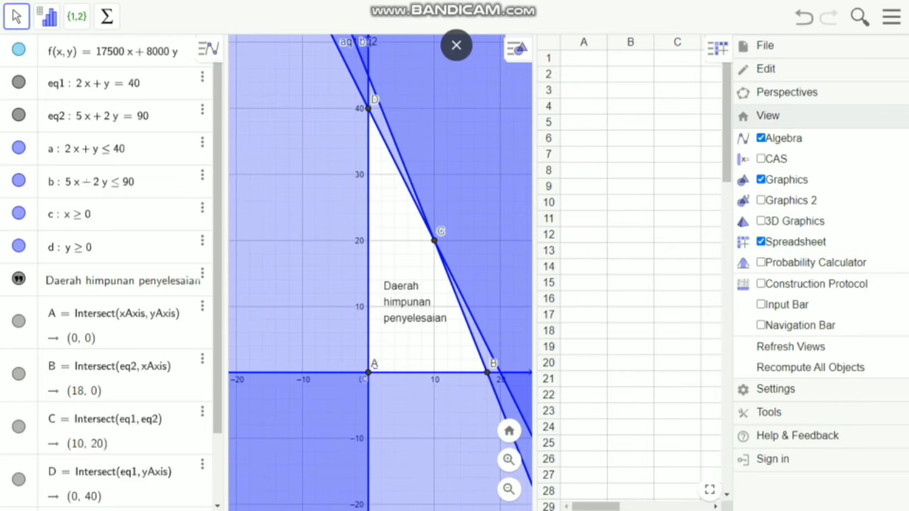
click(891, 17)
Enter the heading "Titik Pojok (x,y)" in cell A1 and close the on-screen keyboard.
click(583, 59)
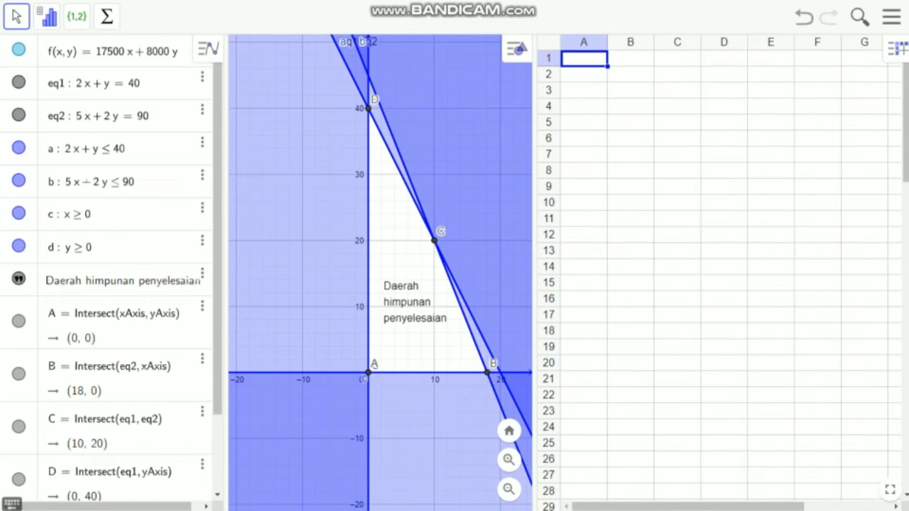
text(Titi)
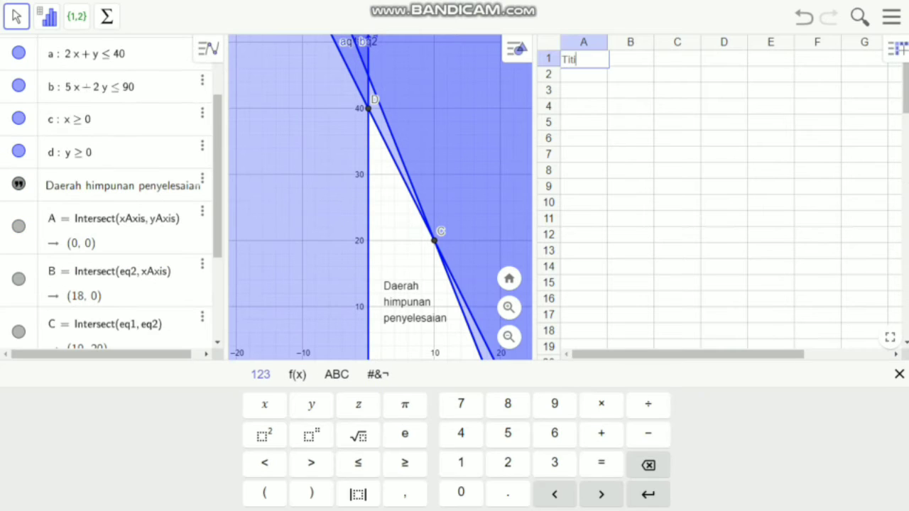
text(k Pojok (x,y))
key(Return)
click(899, 374)
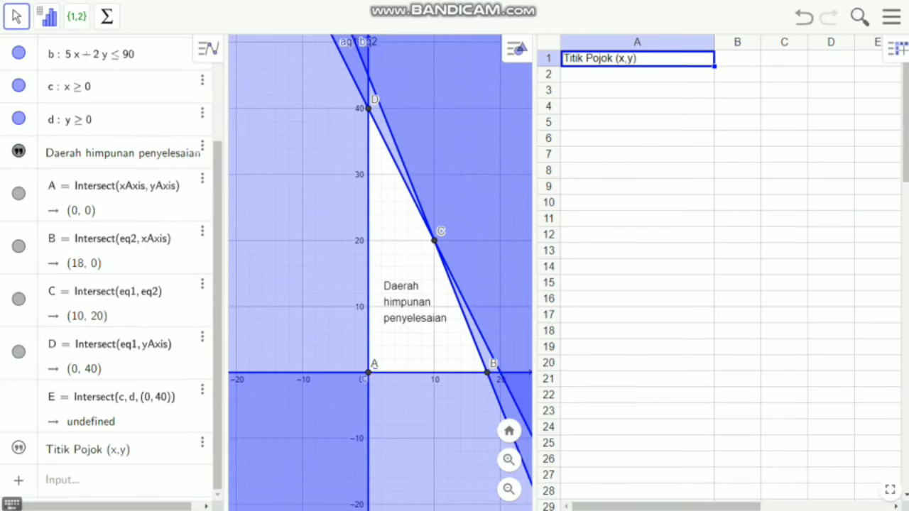
Widen column B and enter the heading "Nilai Bentuk 17500x+8000y" in cell B1.
drag(761, 42, 864, 41)
click(788, 59)
text(Nilai Bentu)
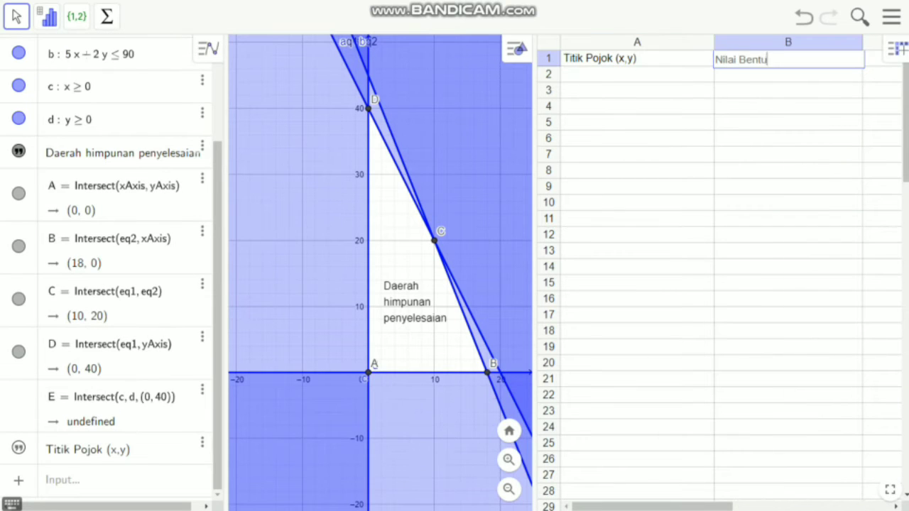
text(k 17500x+8000y)
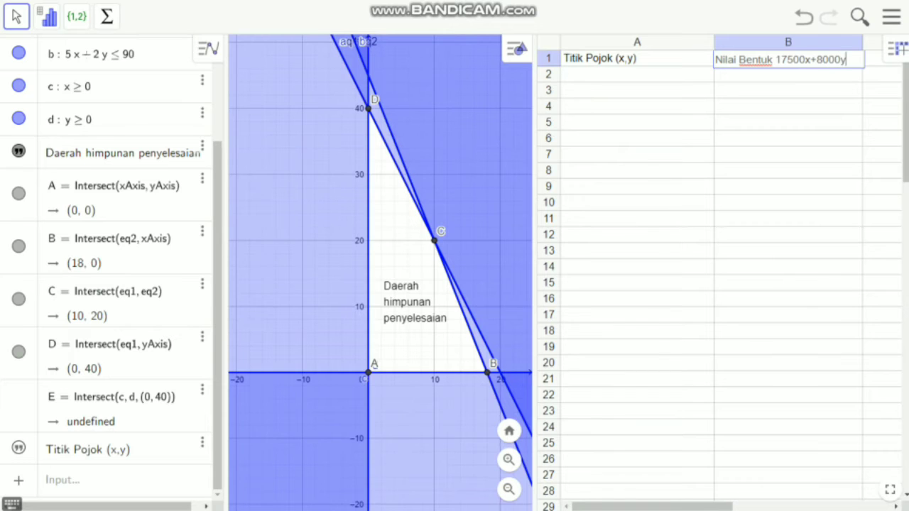
key(Return)
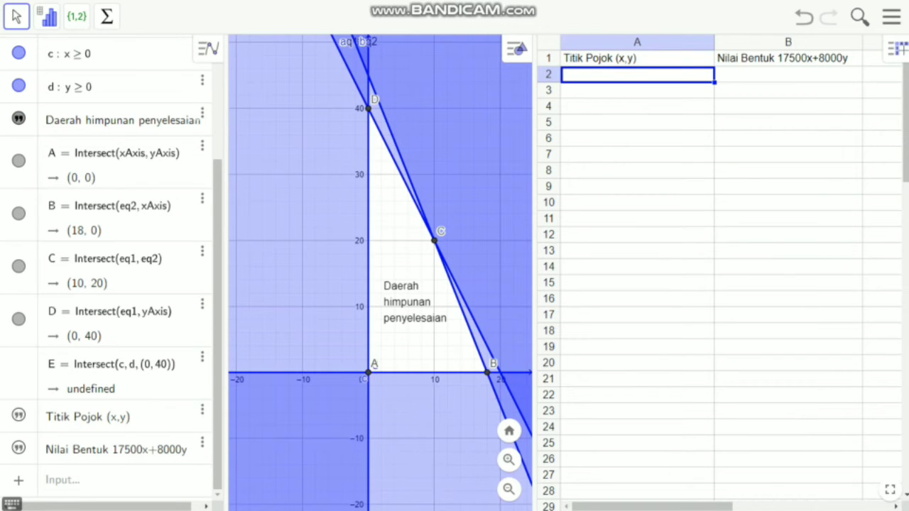
List the corner points in cells A2 to A5 by entering the point names A, B, C and D.
text(A)
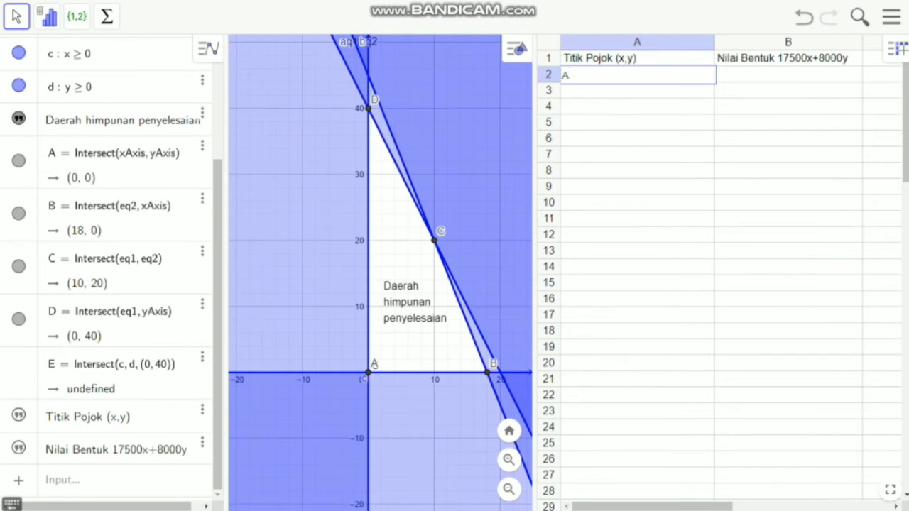
key(Return)
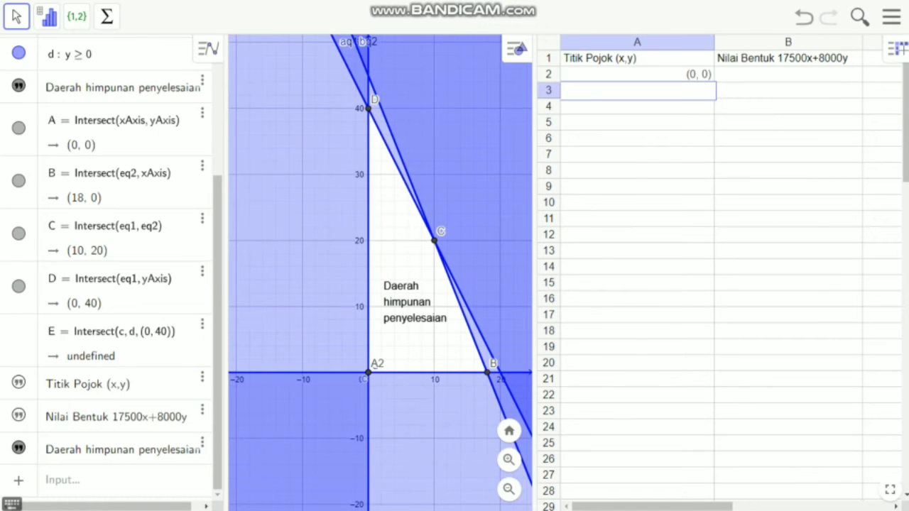
text(B)
key(Return)
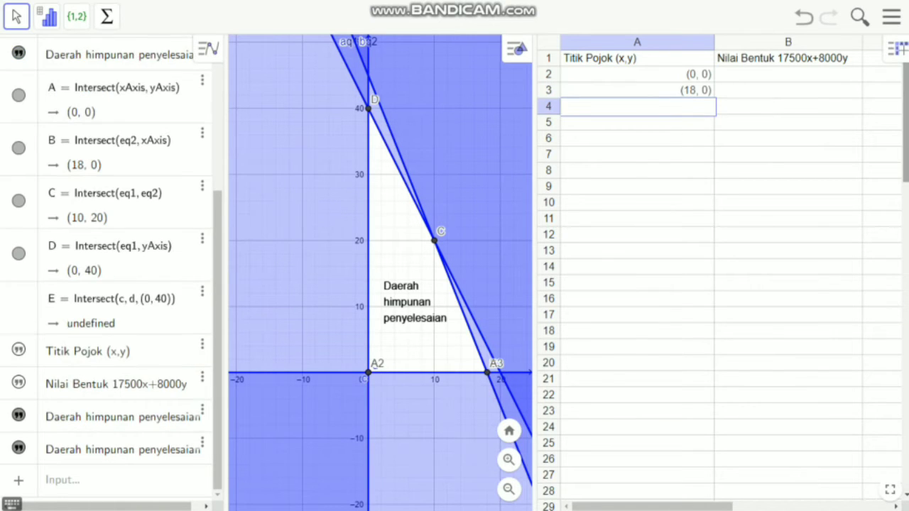
text(C)
key(Return)
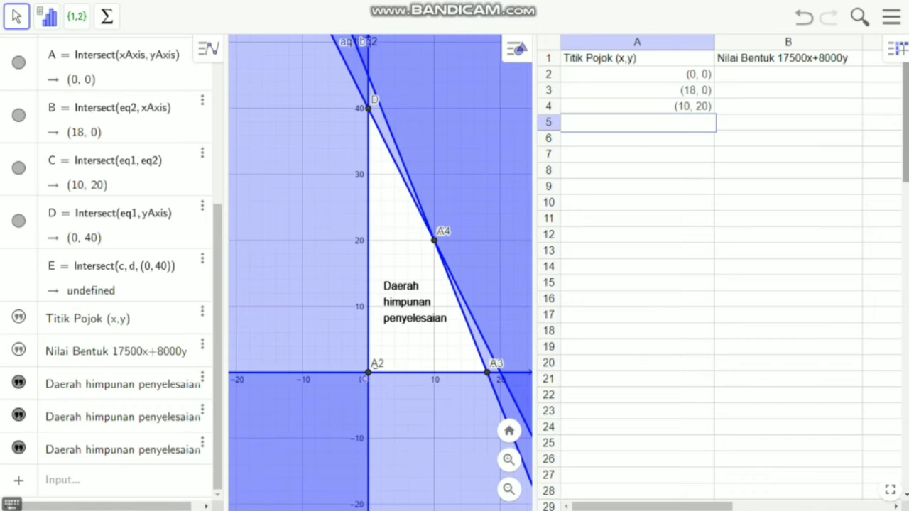
text(D)
key(Return)
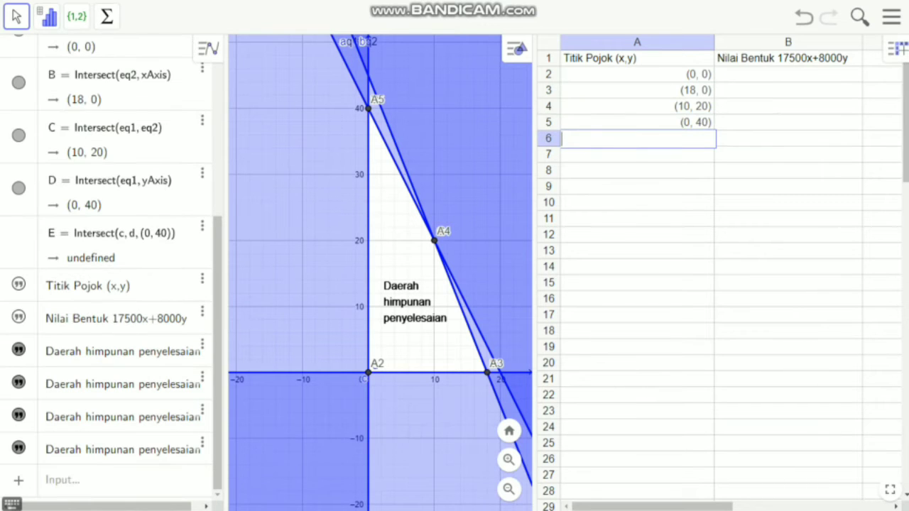
Evaluate the objective function f at the corner points (0, 0) and (18, 0) in cells B2 and B3.
double_click(788, 75)
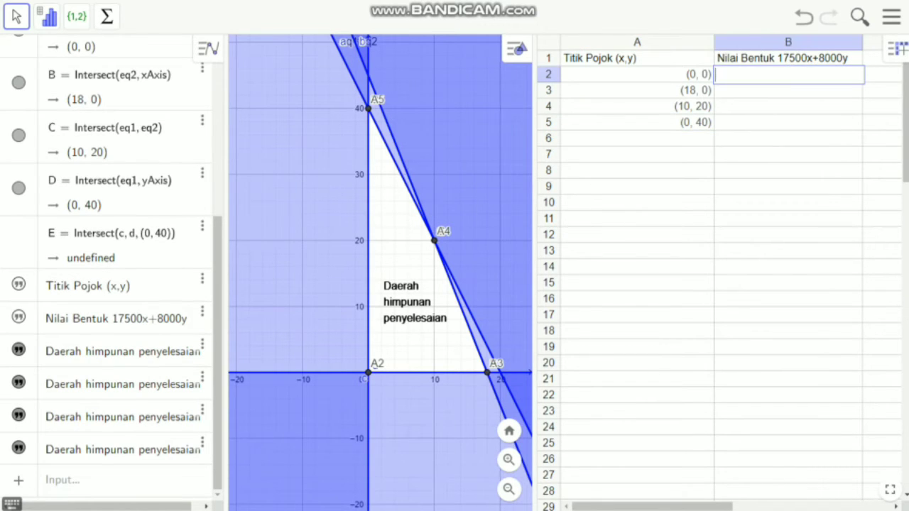
text(f(A))
key(Return)
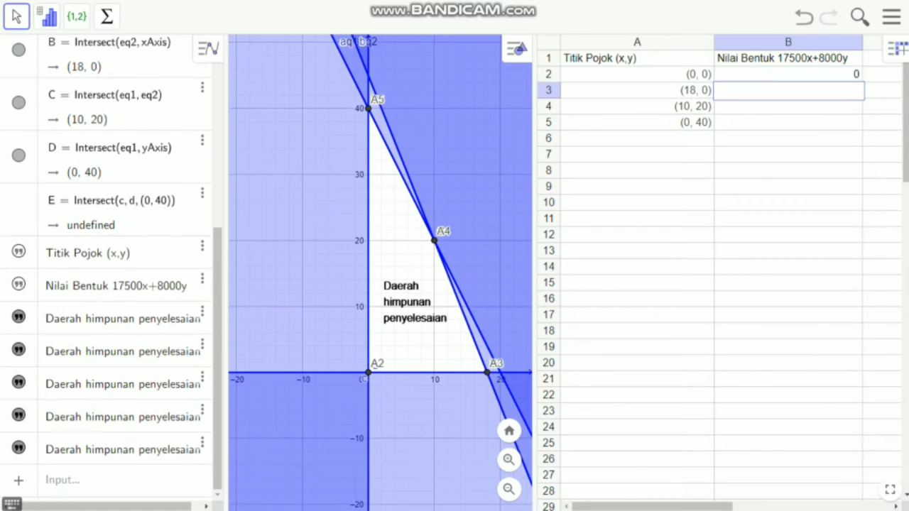
text(f)
text(()
text(A3)
text())
key(Return)
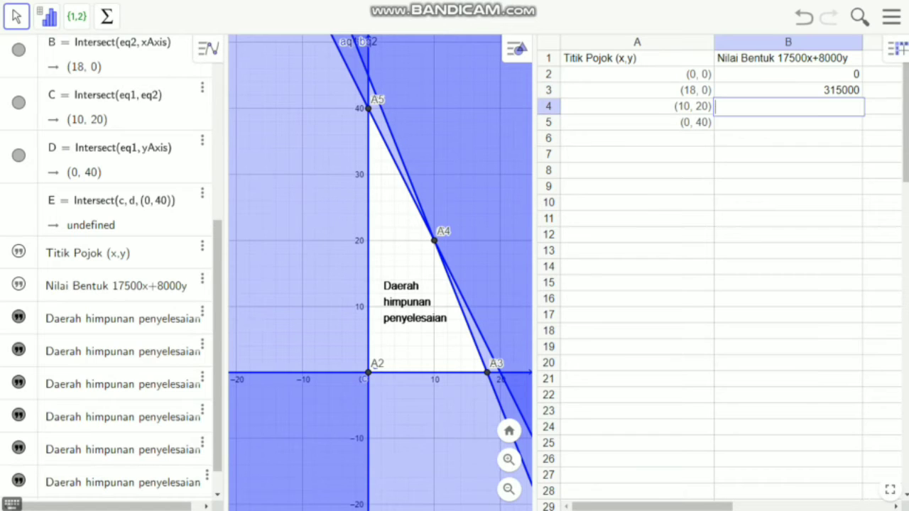
Evaluate the objective function f at the corner points (10, 20) and (0, 40) in cells B4 and B5.
text(f)
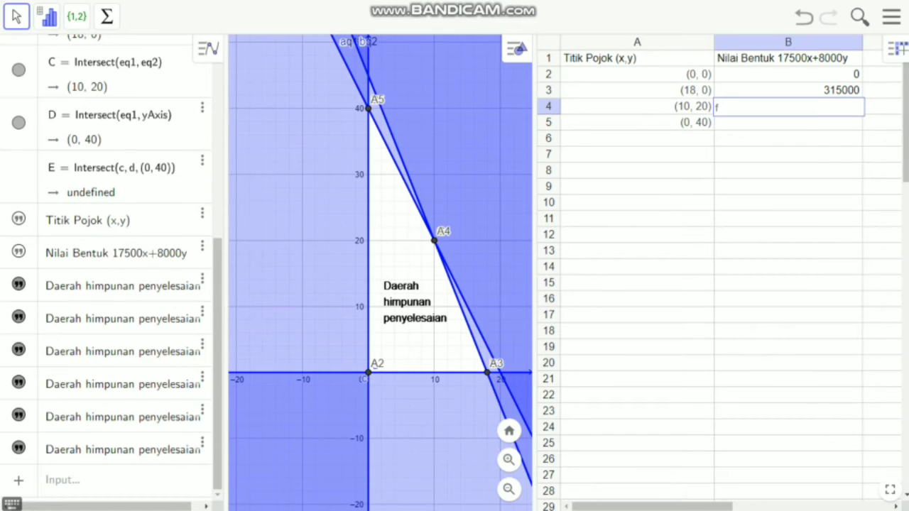
text((A4))
key(Return)
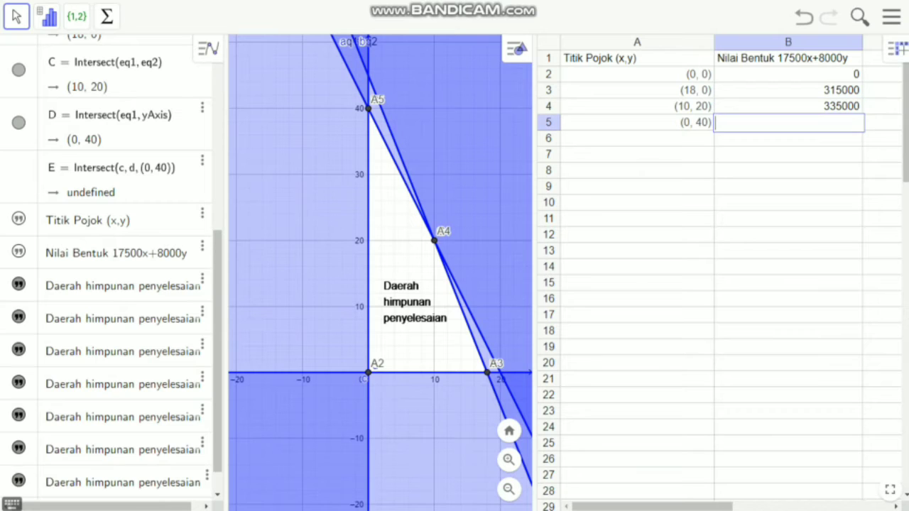
text(f)
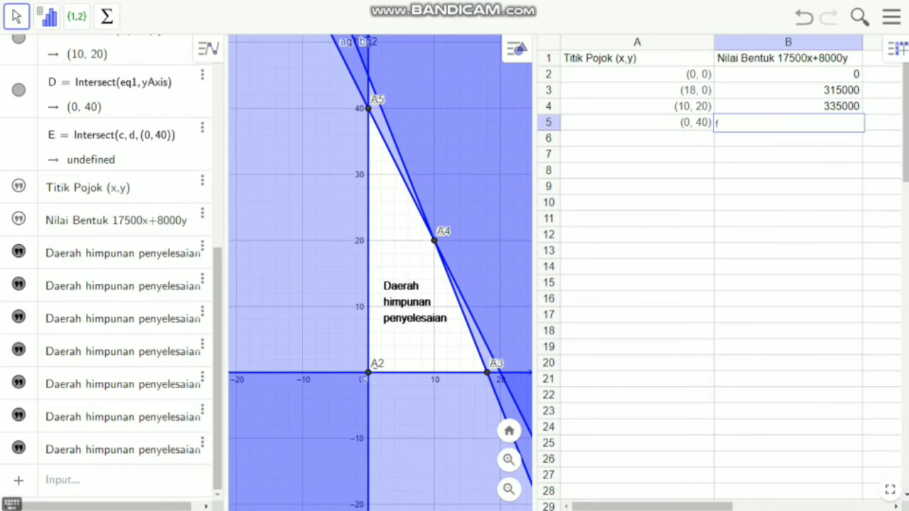
text(()
text(D))
key(Return)
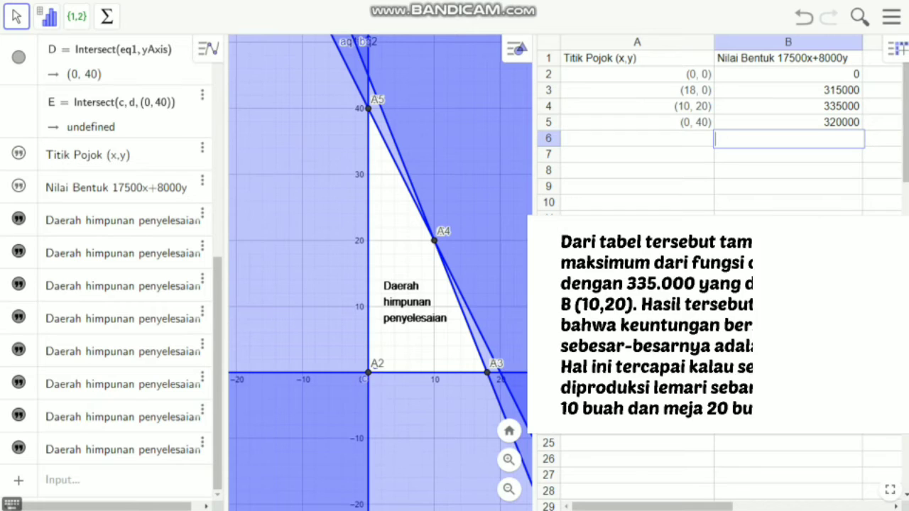
Highlight the maximum objective value in cell B4 and its corner point in cell A4.
click(788, 187)
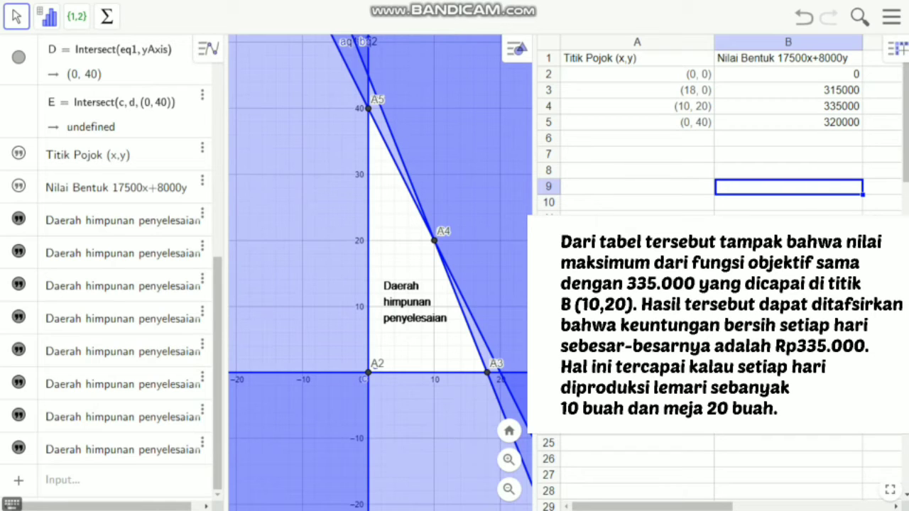
click(788, 107)
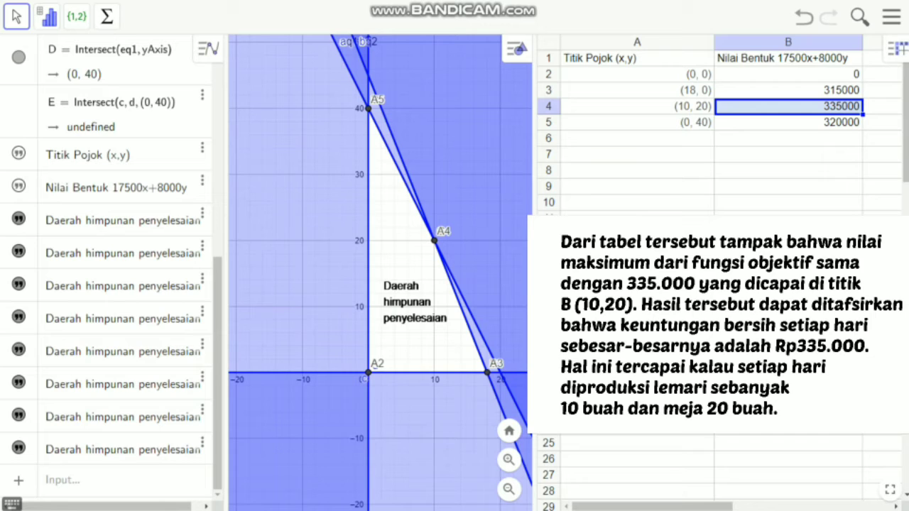
click(637, 106)
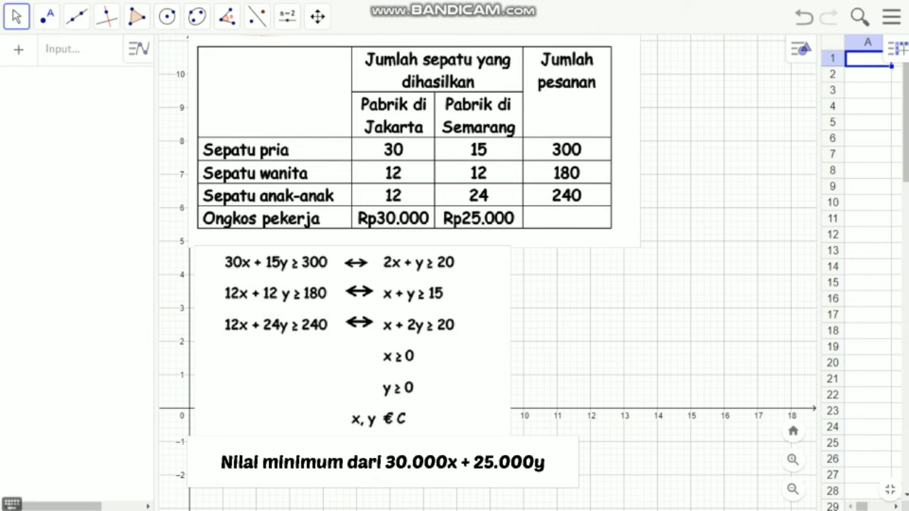
Widen the Algebra view in the new worksheet and define the objective function f(x, y) = 30000x + 25000y.
click(77, 49)
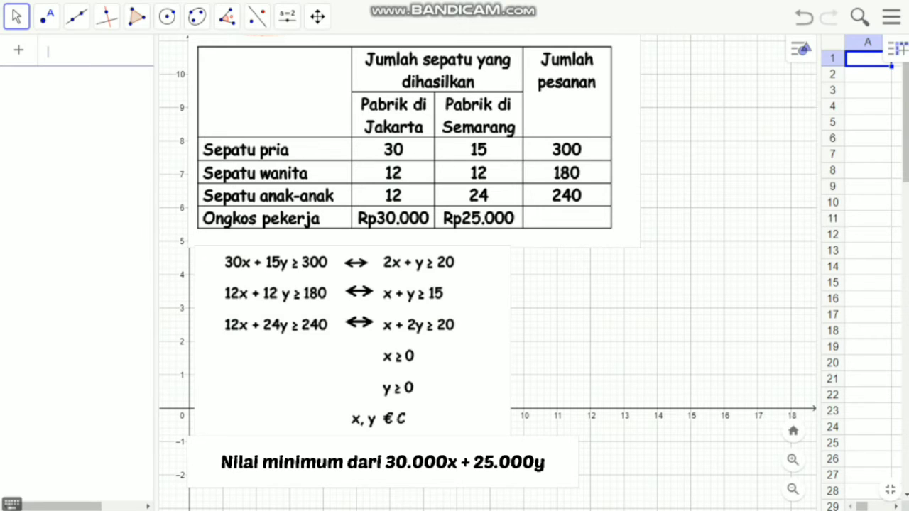
drag(156, 270, 237, 270)
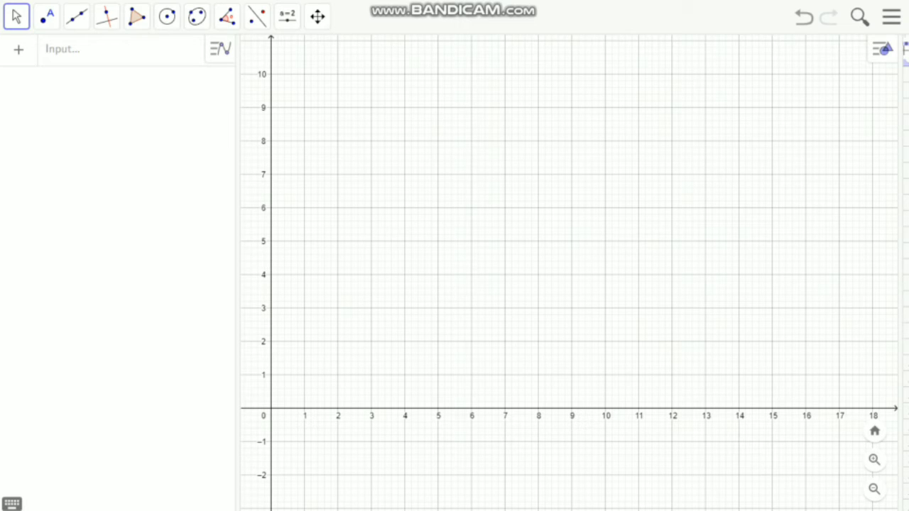
click(107, 50)
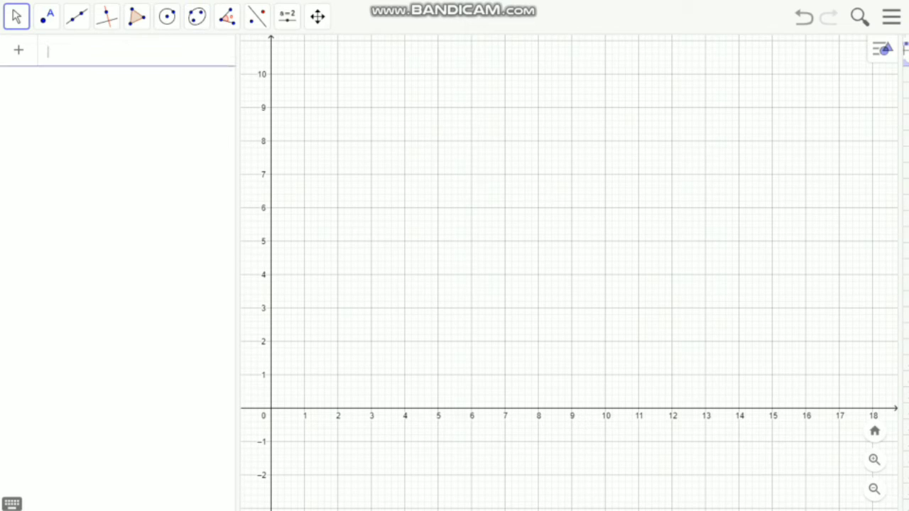
text(f)
text((x)
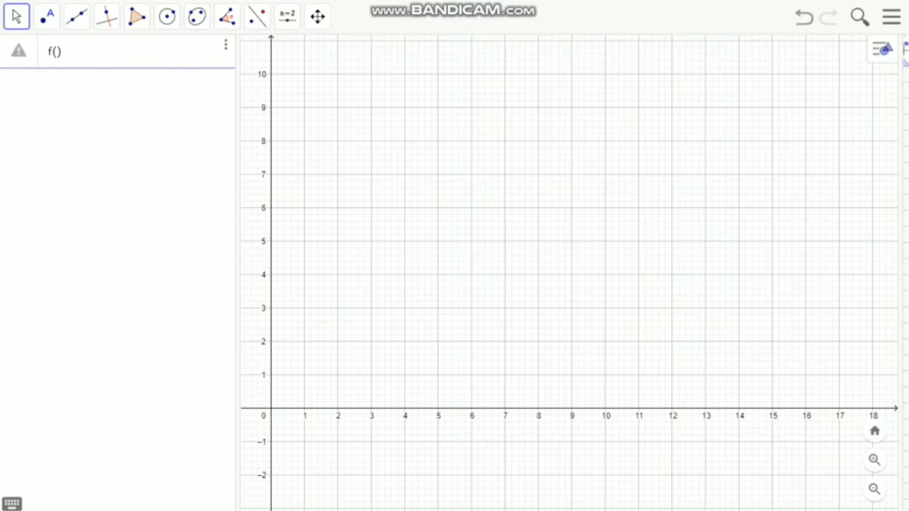
text(, y) = 30000)
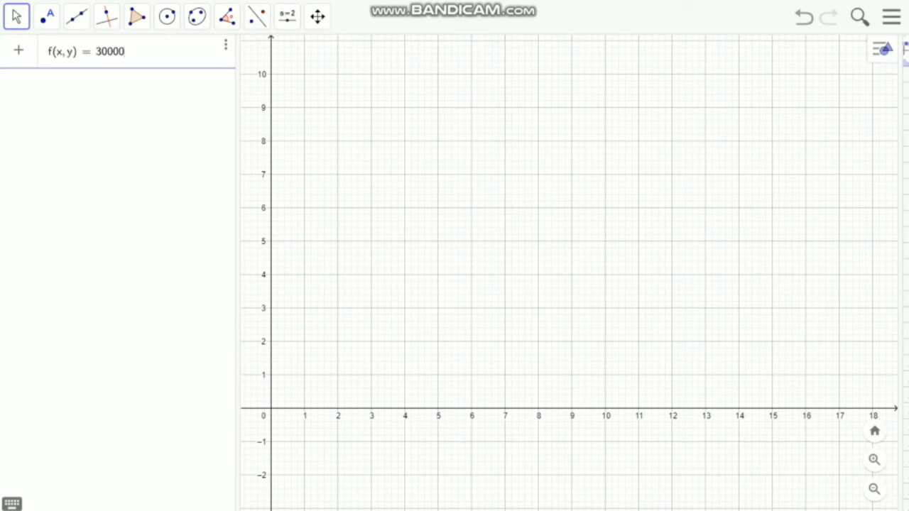
text(x + 25000y)
key(Return)
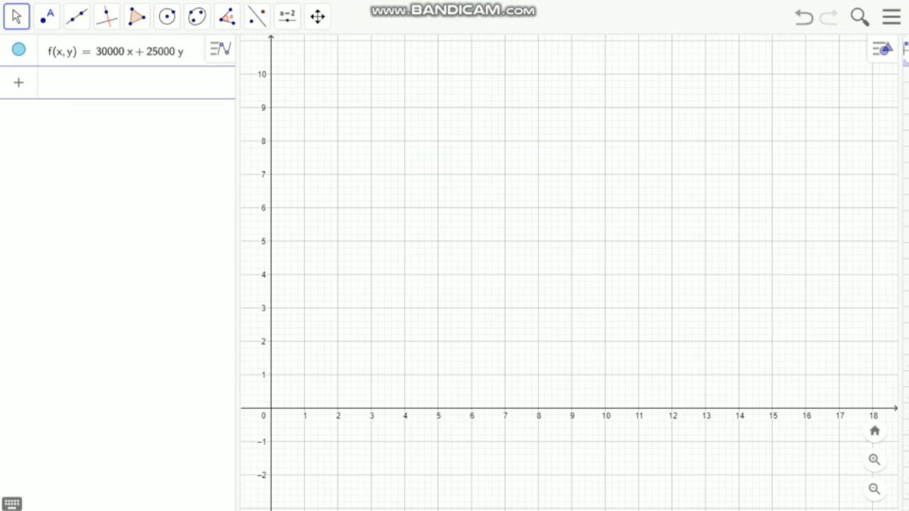
Plot the first constraint's boundary line with the equation 2x + y = 20.
text(2x + )
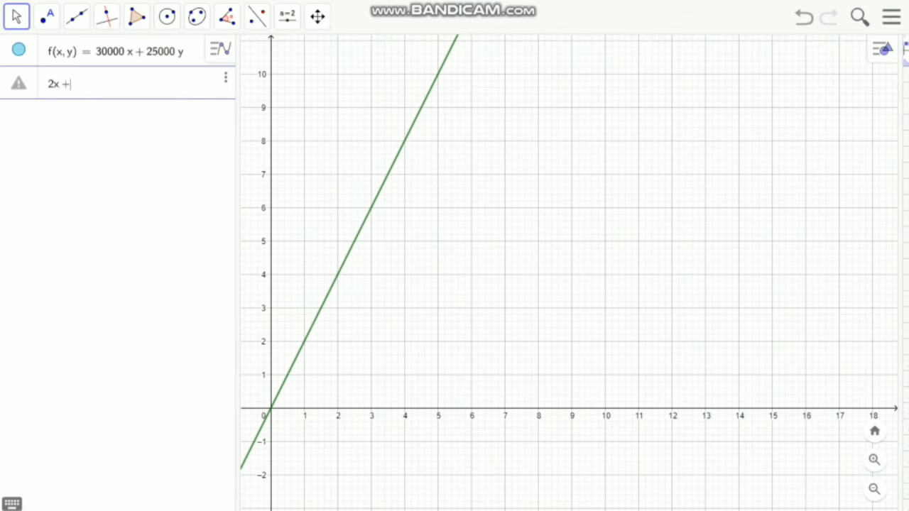
text(y = )
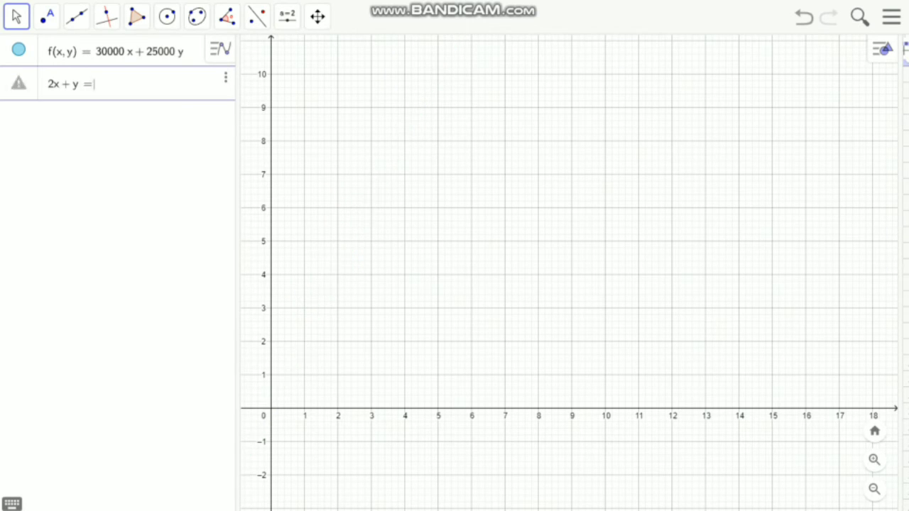
text(20)
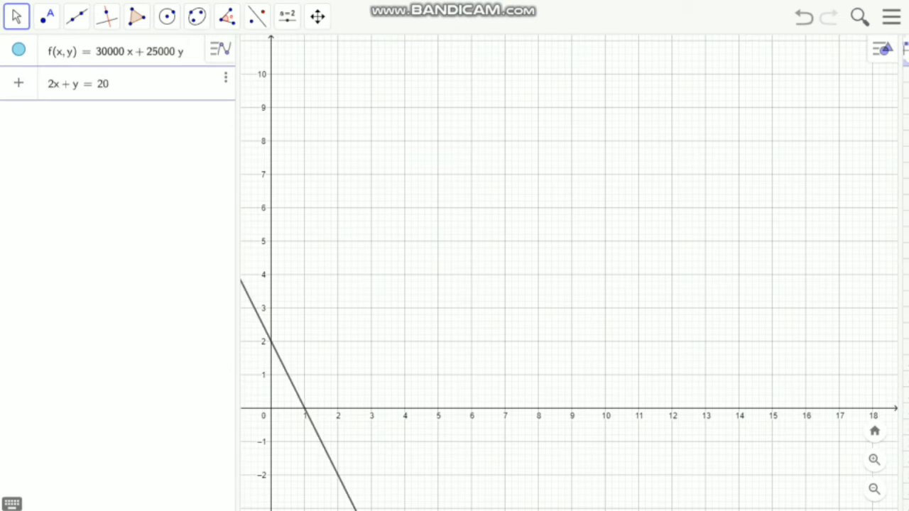
key(Return)
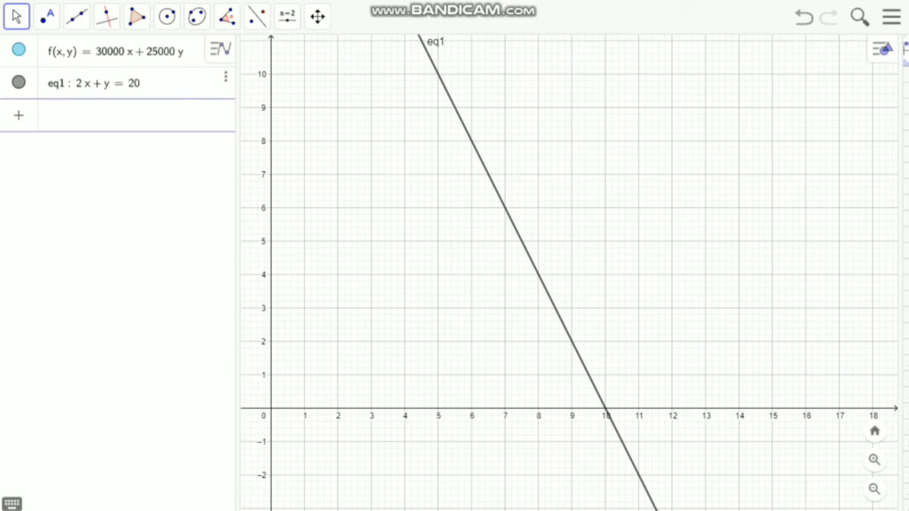
Plot the second constraint's boundary line with the equation x + y = 15.
click(874, 488)
click(874, 488)
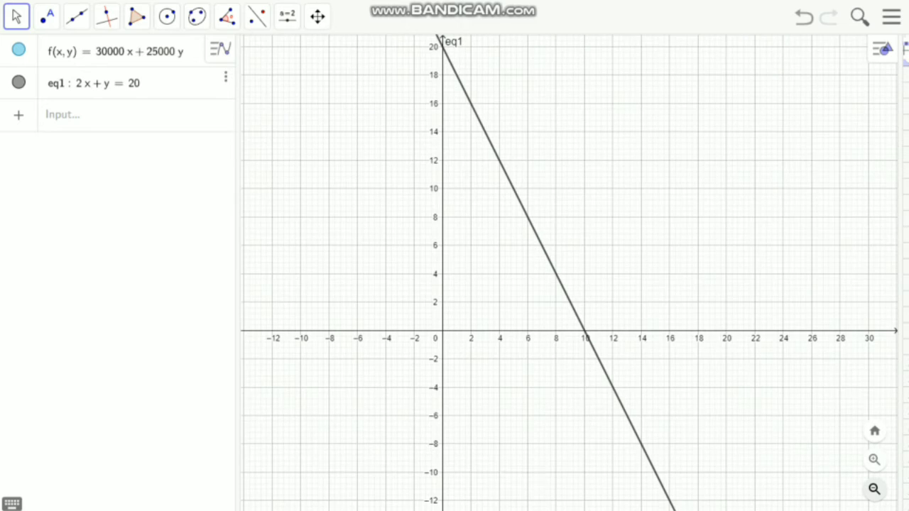
click(874, 489)
click(874, 488)
click(874, 489)
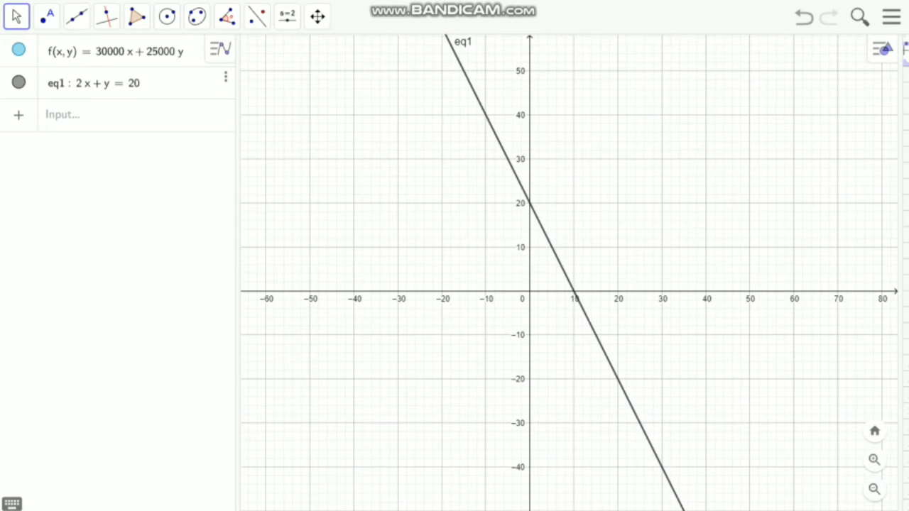
drag(682, 298, 599, 339)
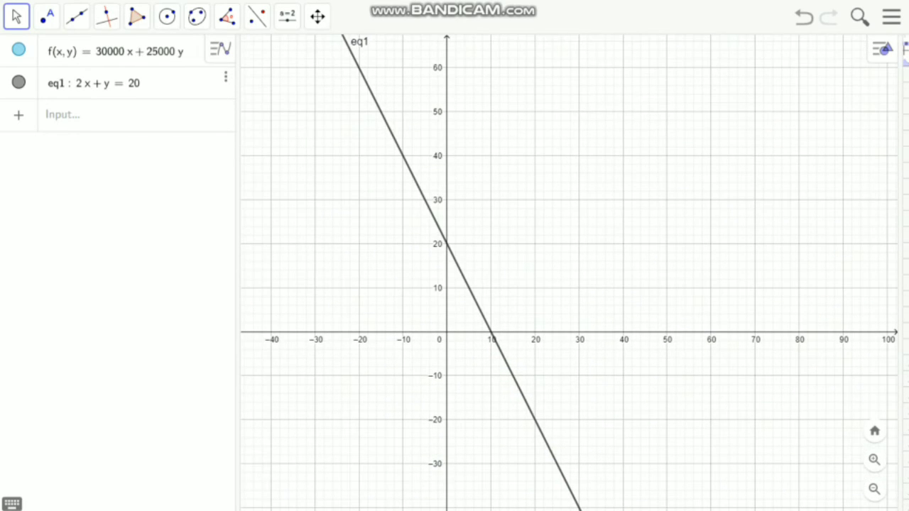
click(874, 488)
click(132, 115)
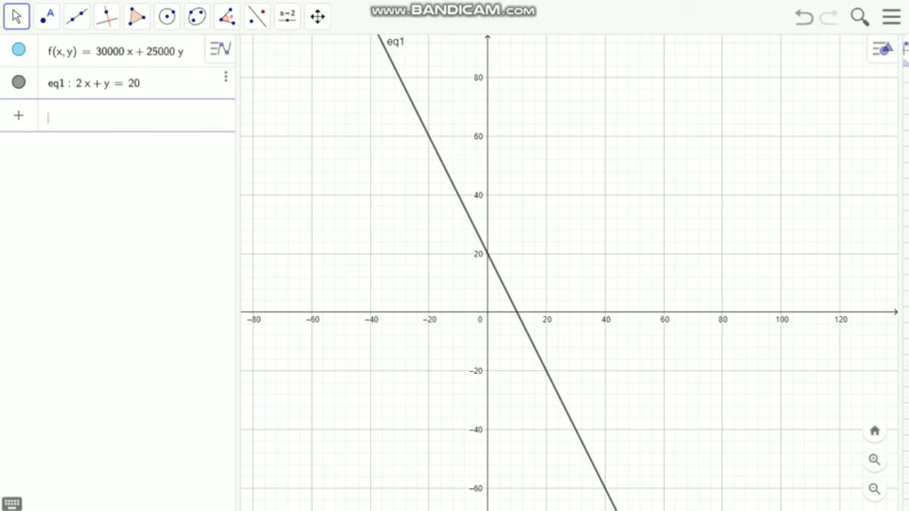
text(x + )
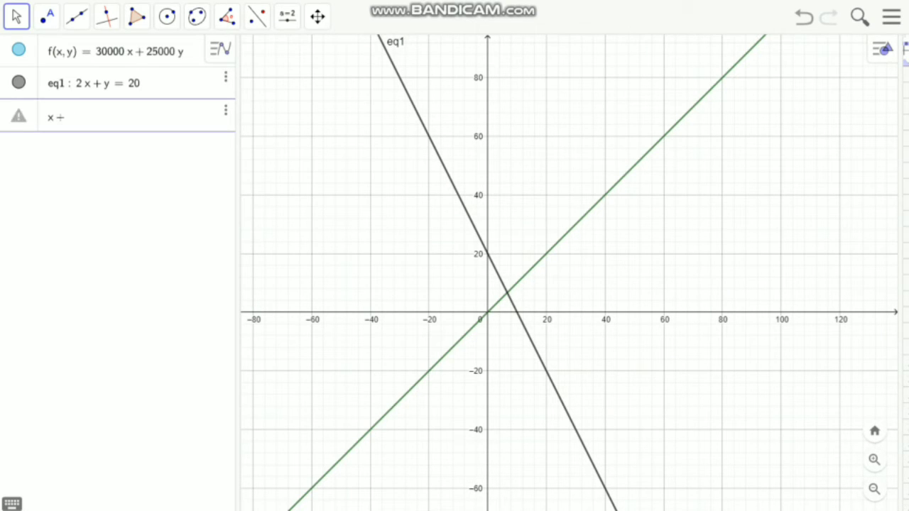
text(y = )
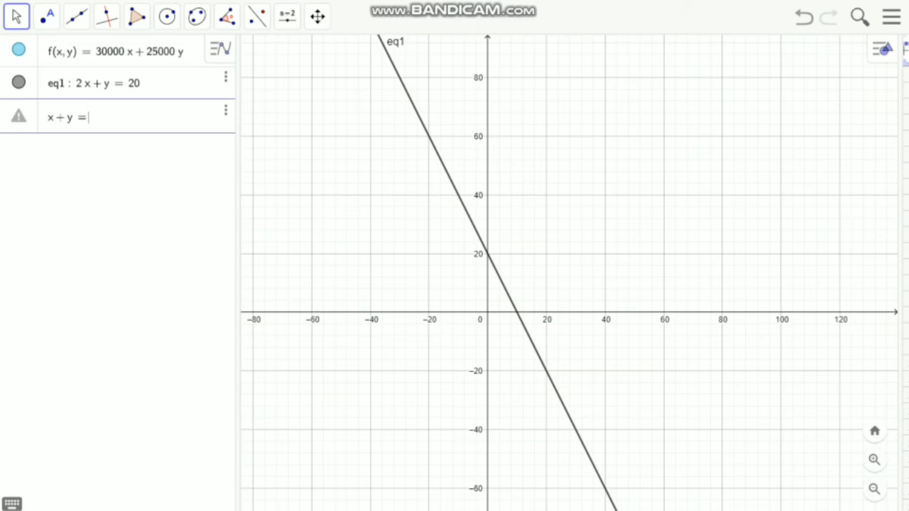
text(15)
key(Return)
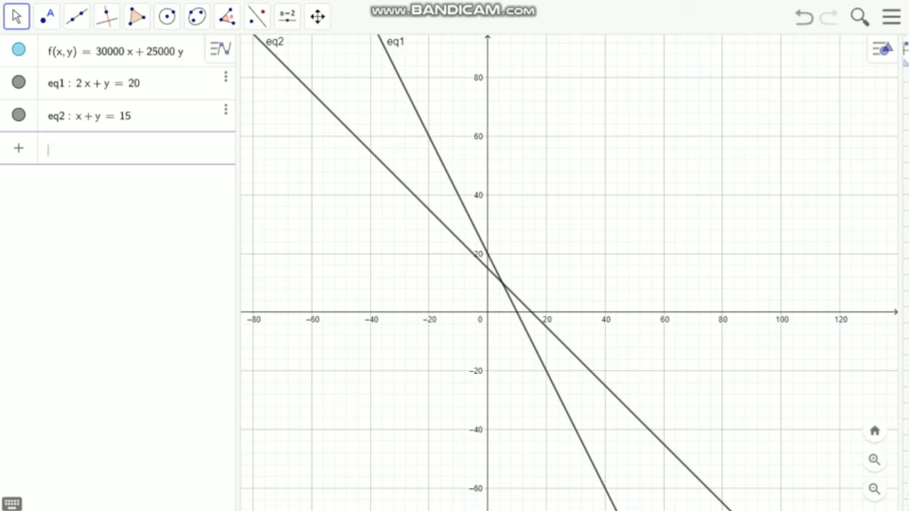
Plot the third constraint's boundary line with the equation x + 2y = 20.
text(x + 2)
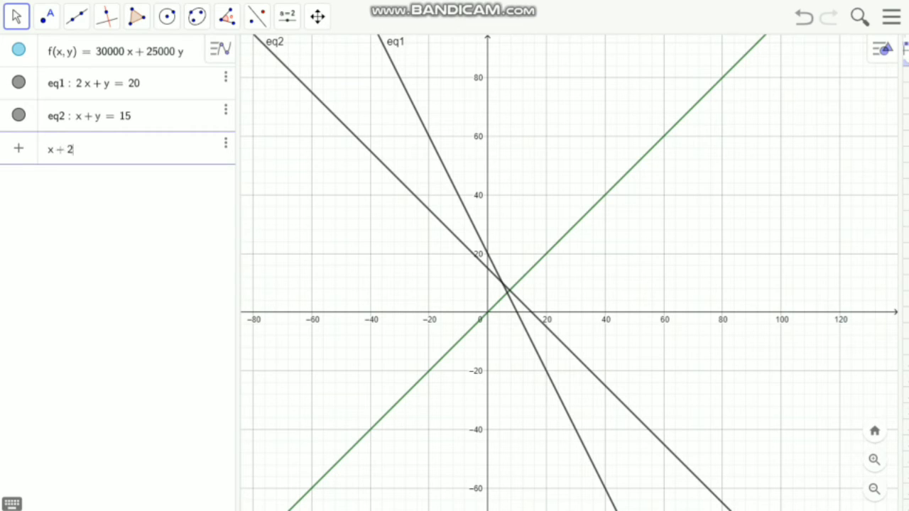
text(y = )
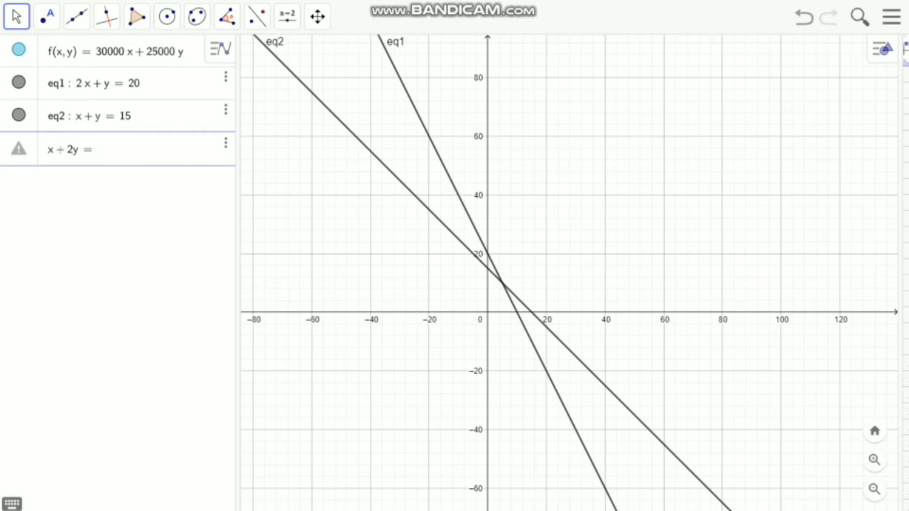
text(20)
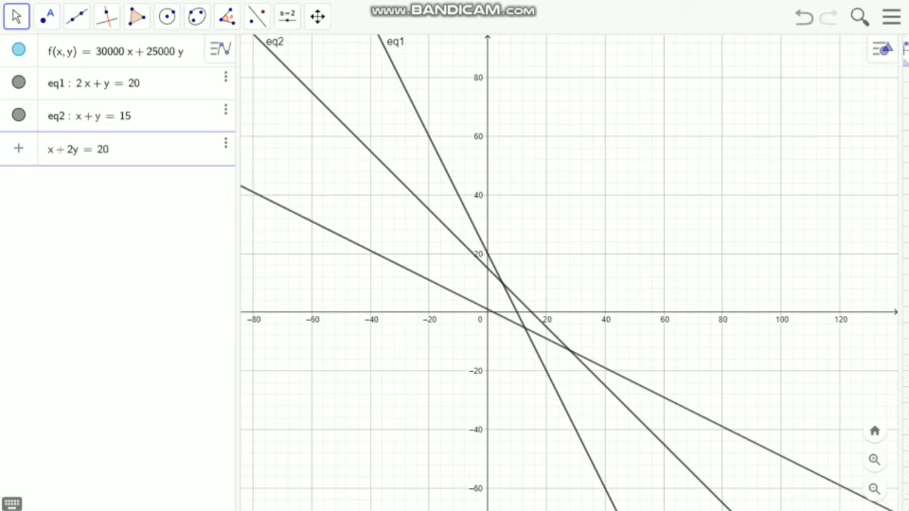
key(Return)
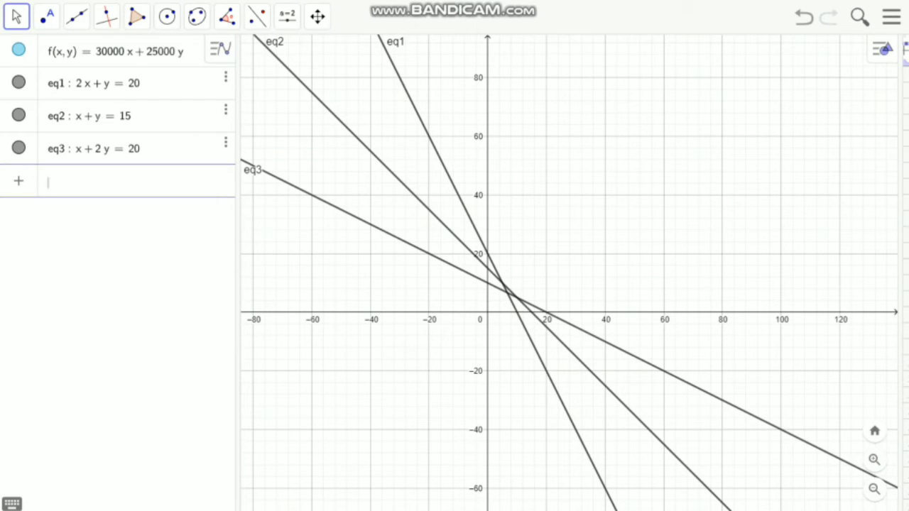
Plot the first constraint's shaded half-plane with the inequality 2x + y ≥ 20.
text(2x )
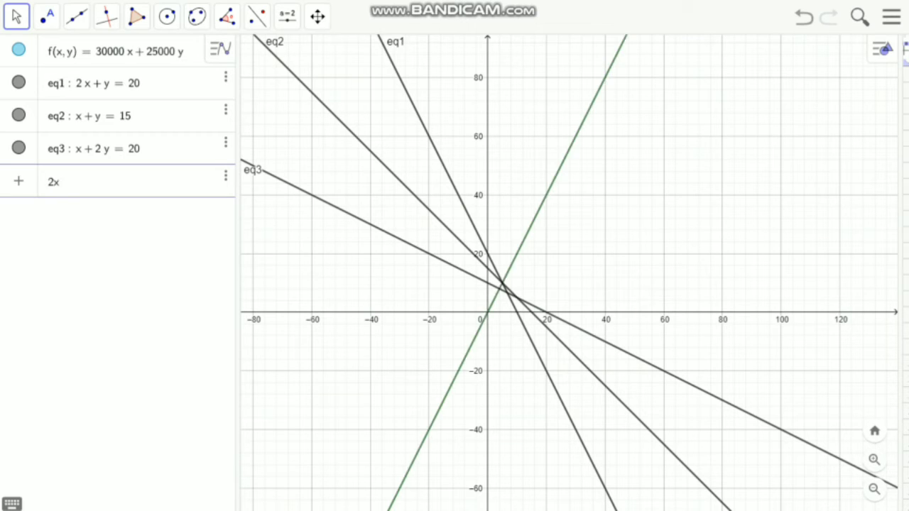
text(+ y)
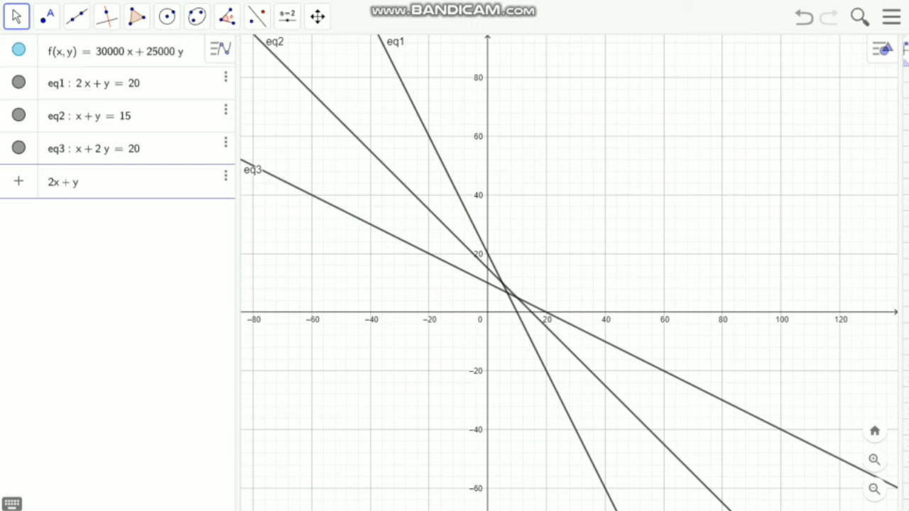
click(13, 503)
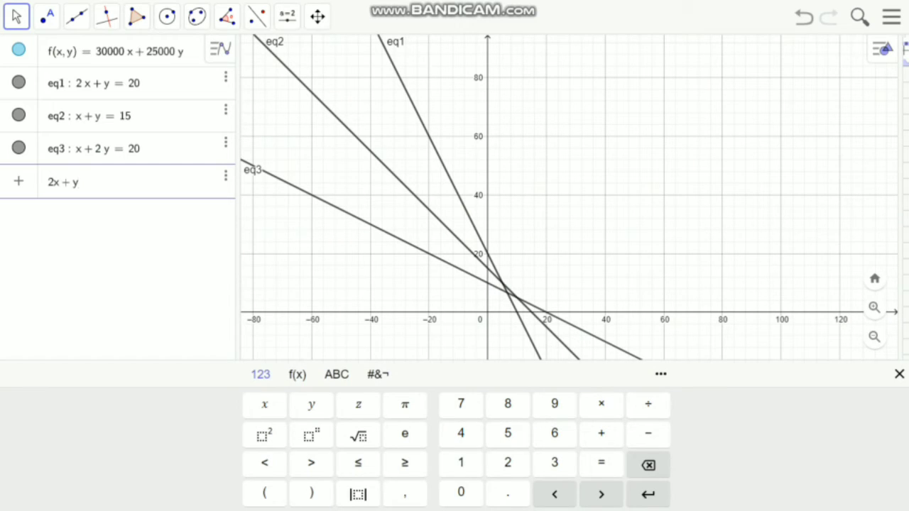
click(405, 463)
text(20)
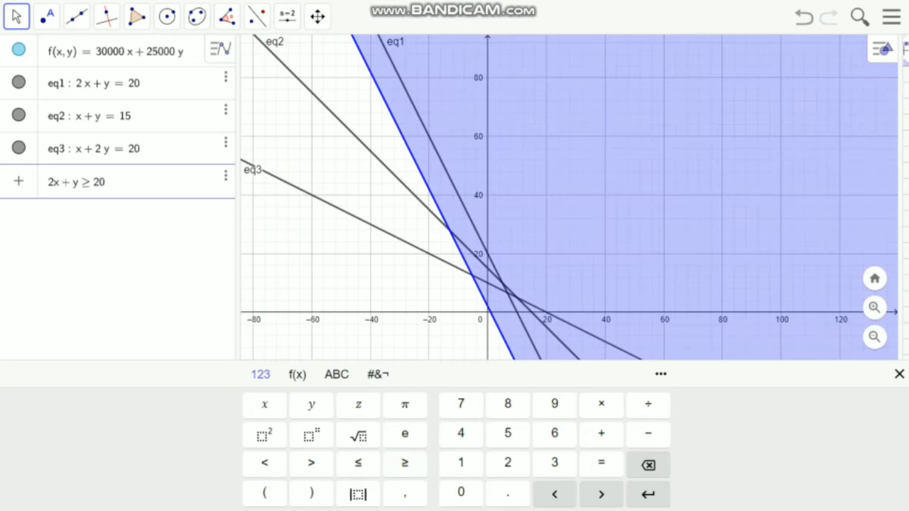
key(Return)
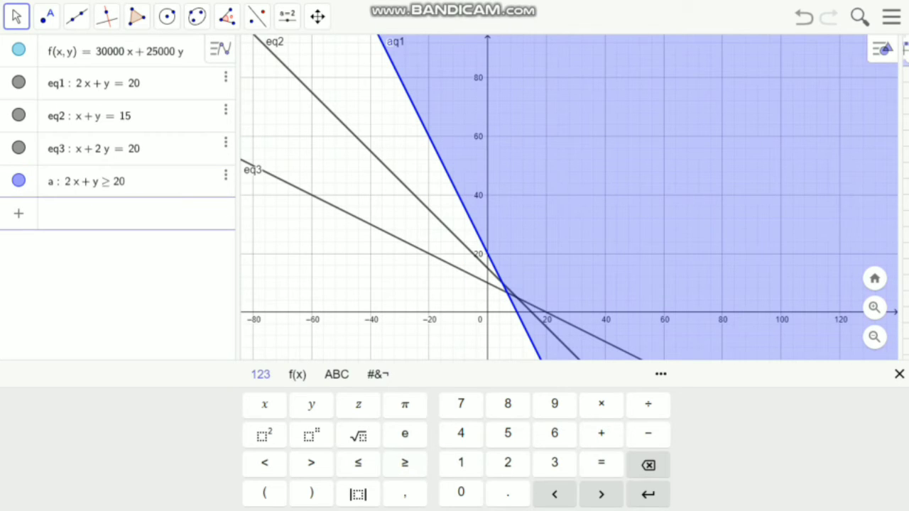
Plot the second constraint's shaded half-plane with the inequality x + y ≥ 15.
text(x + y)
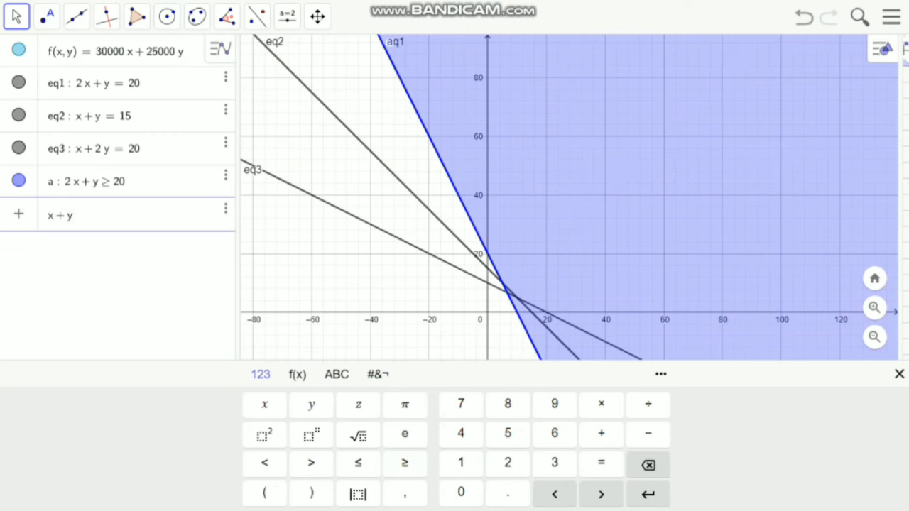
click(405, 462)
text(15)
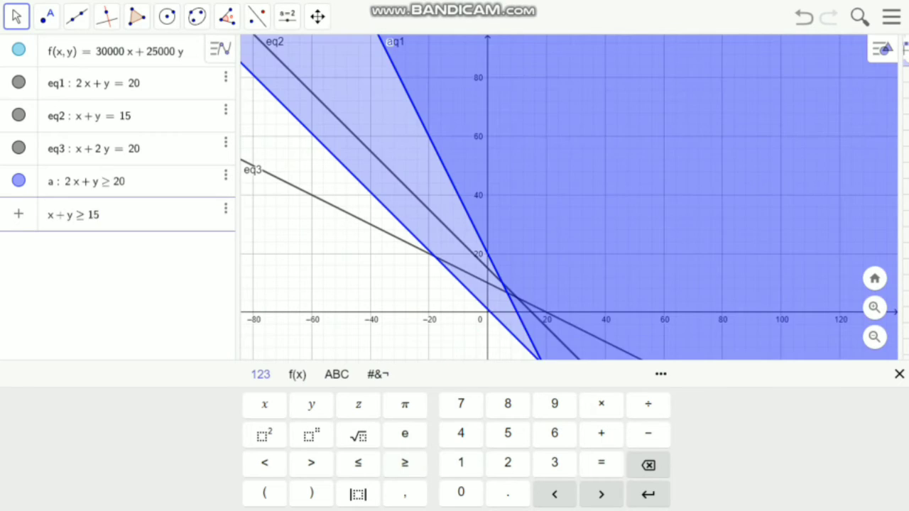
key(Return)
text(2x + )
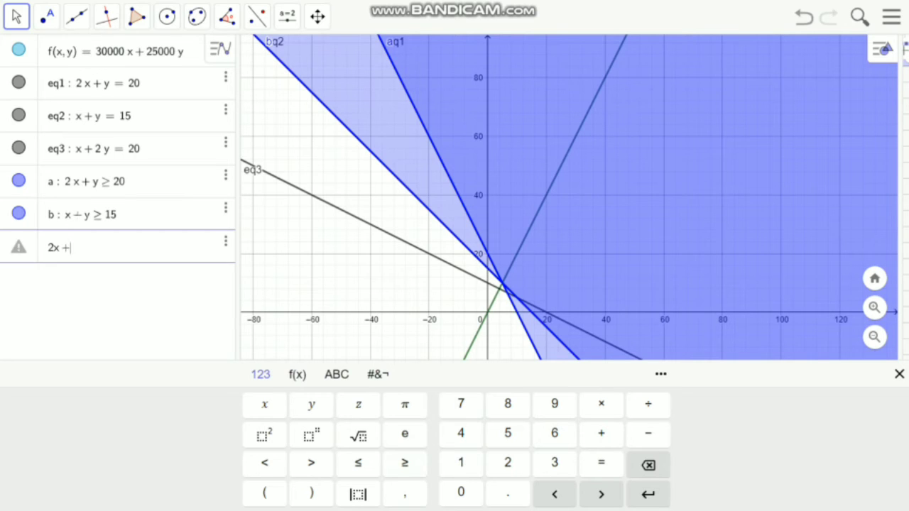
text(y)
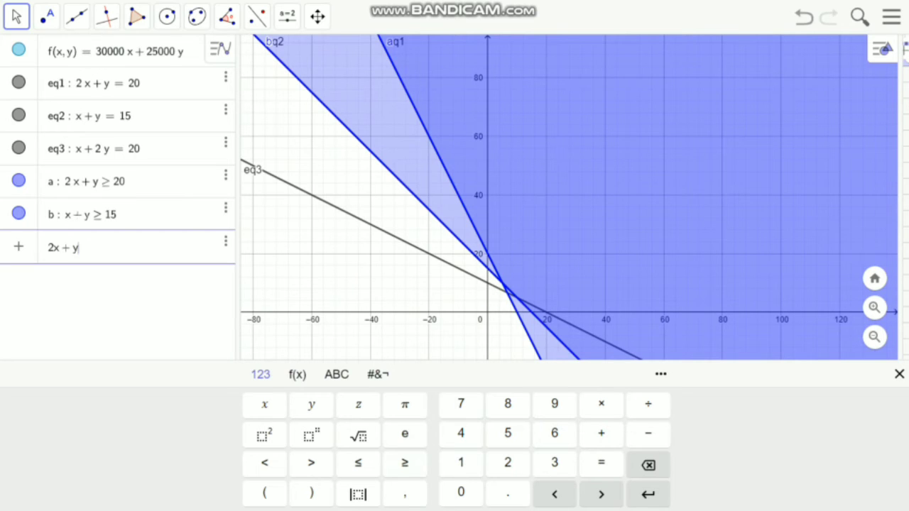
key(BackSpace)
key(BackSpace)
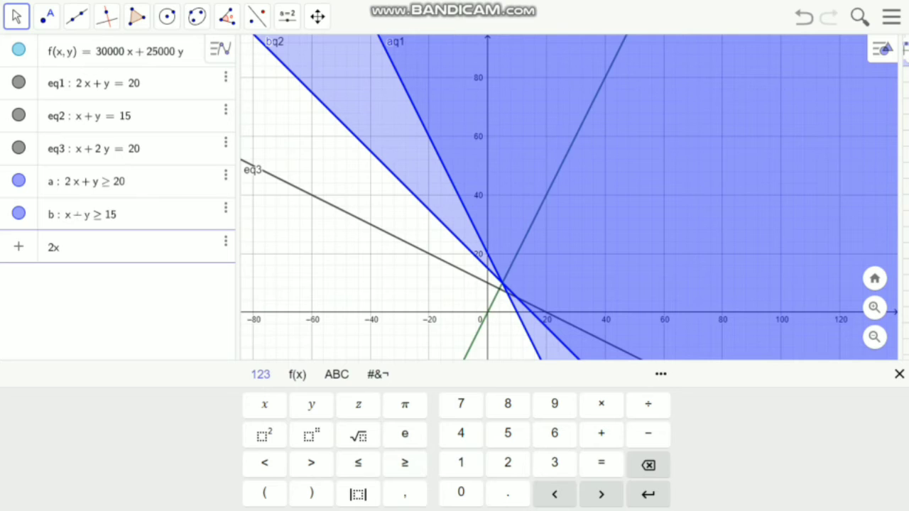
key(BackSpace)
key(BackSpace)
Plot the third constraint's shaded half-plane with the inequality x + 2y ≥ 20.
text(x + 2y)
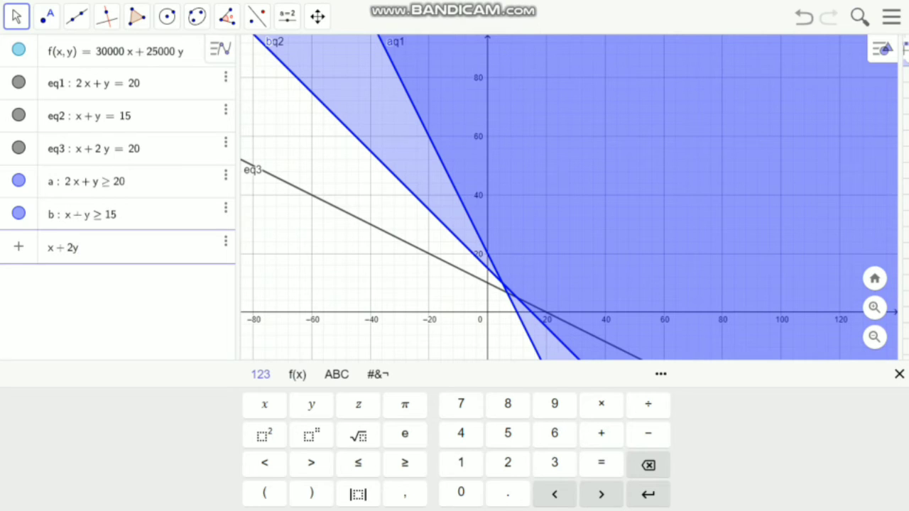
click(404, 463)
text(20)
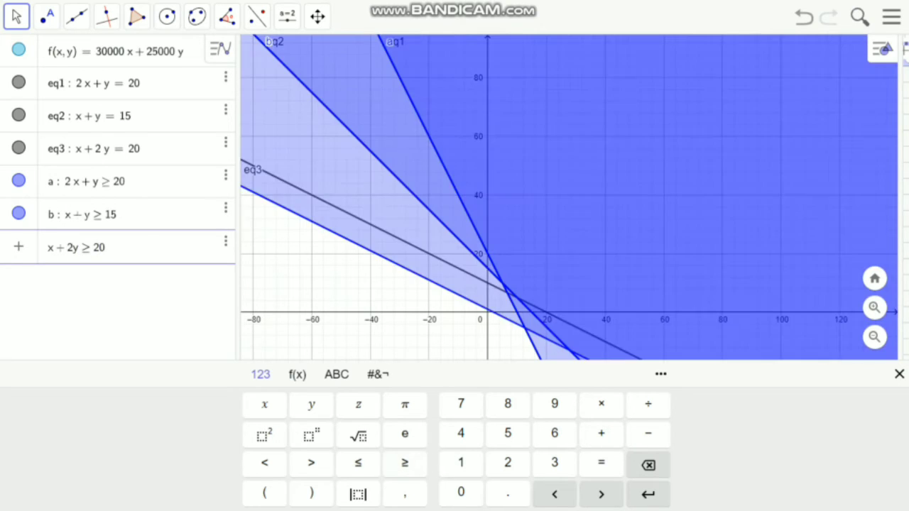
key(Return)
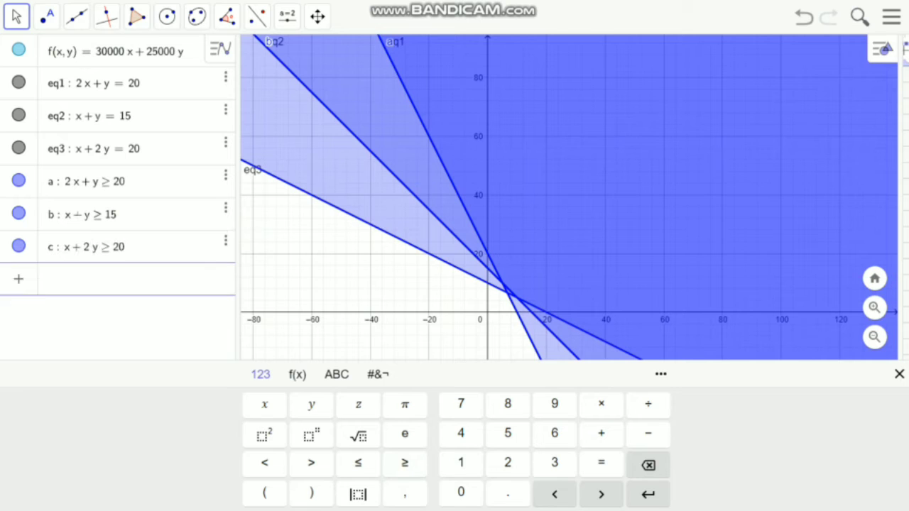
click(899, 374)
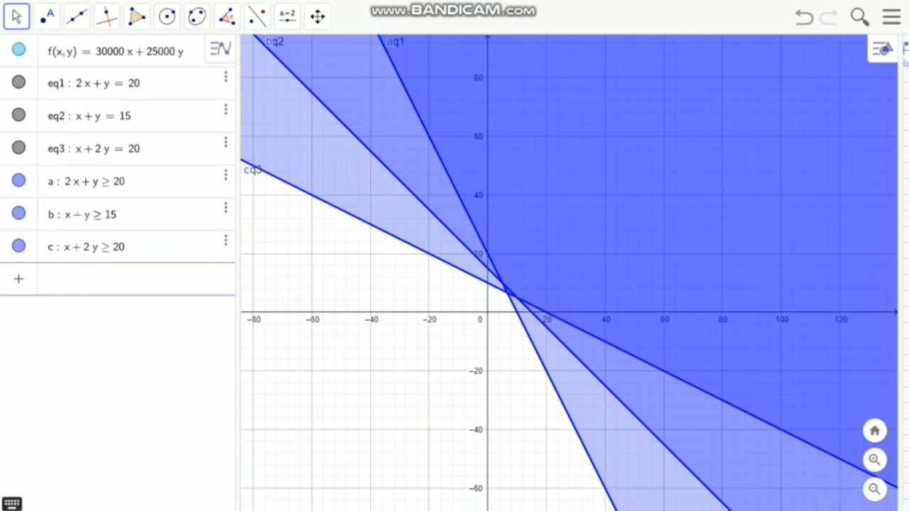
Add the non-negativity constraints x ≥ 0 and y ≥ 0 as shaded inequalities.
click(12, 504)
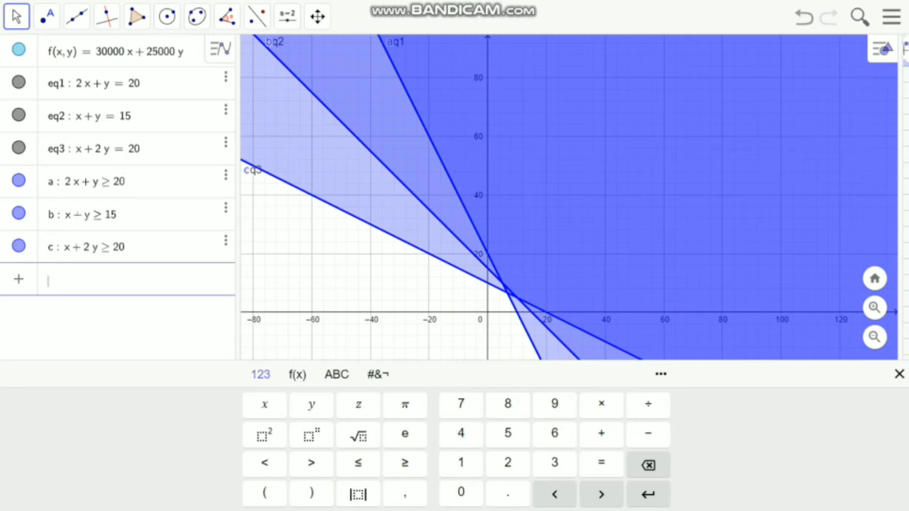
text(x )
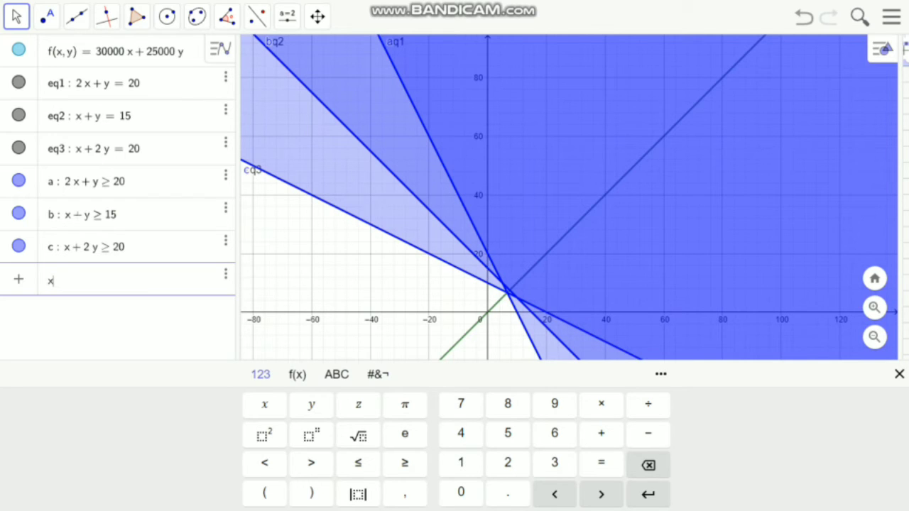
text(≥ 0)
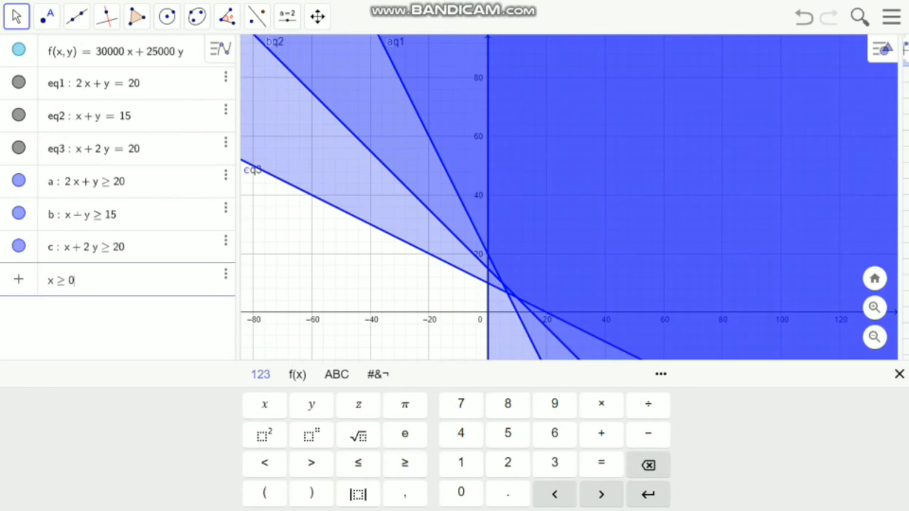
key(Return)
text(y )
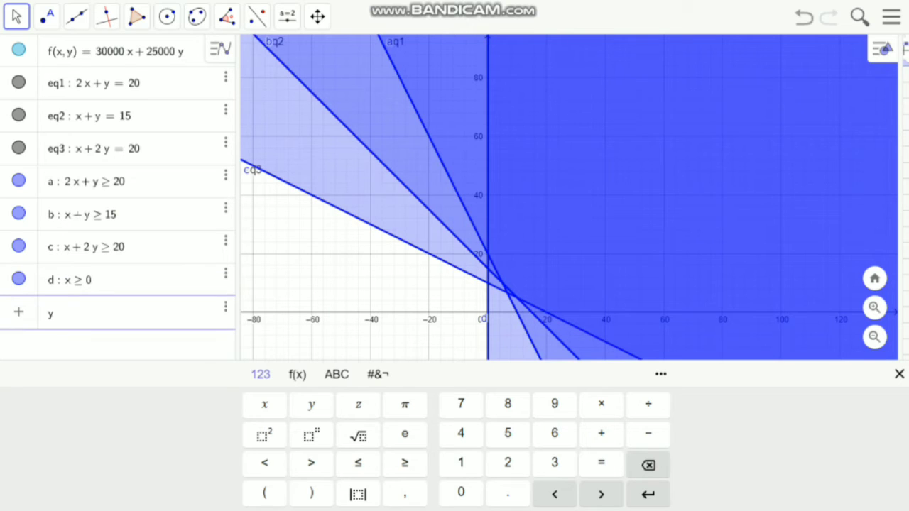
text(≥ 0)
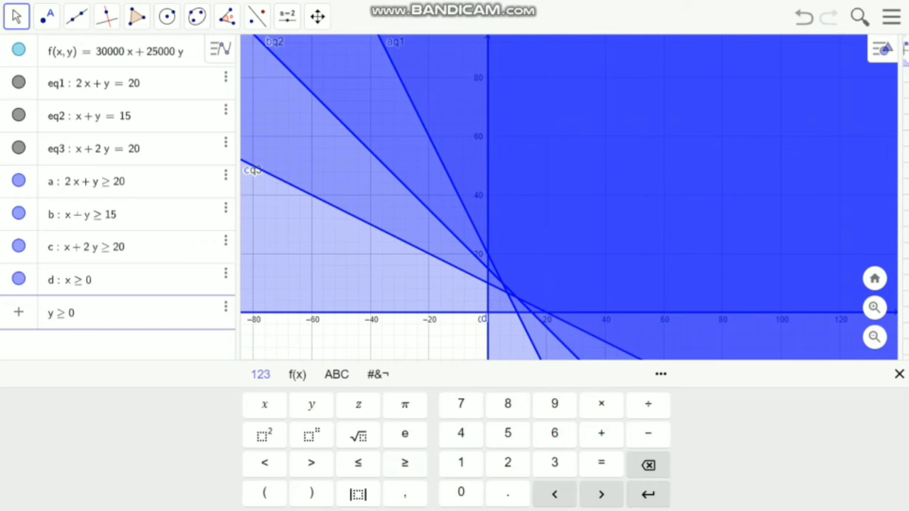
click(899, 374)
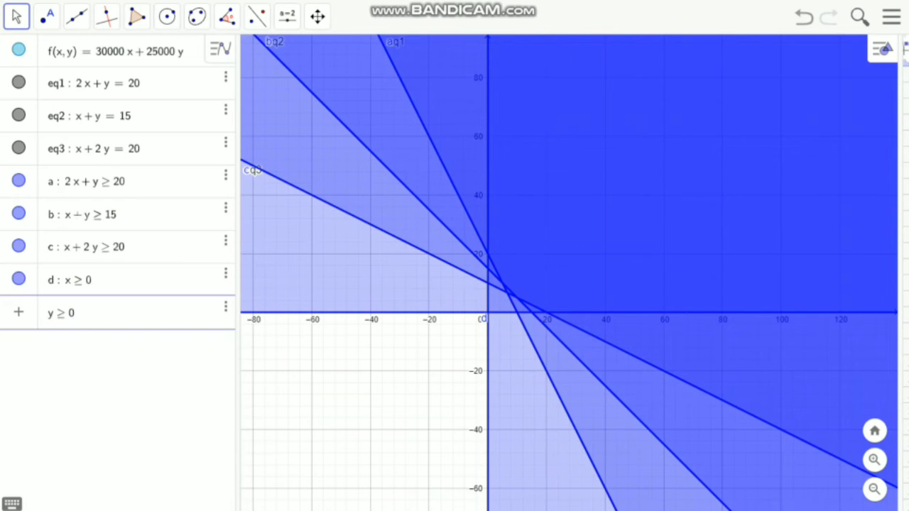
key(Return)
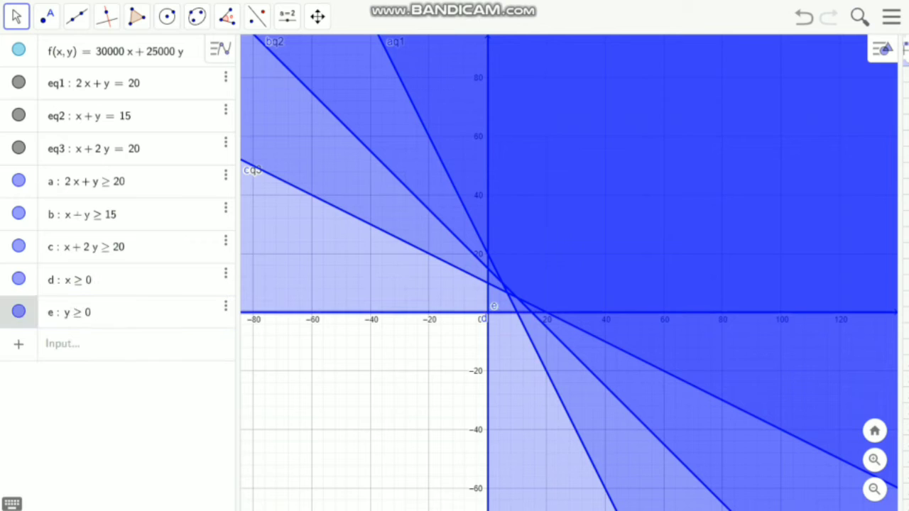
Enlarge the graph around the lines' intersections in the first quadrant and narrow the Algebra view.
click(317, 16)
click(317, 16)
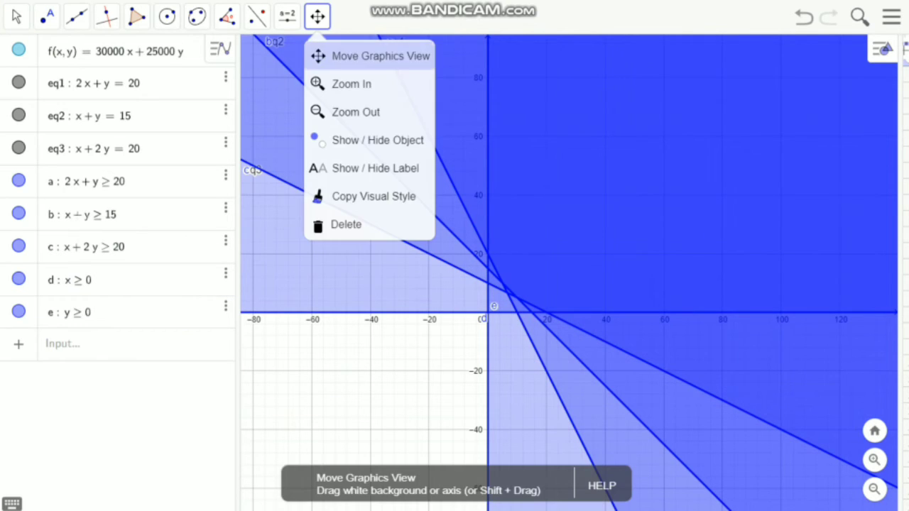
click(369, 56)
click(874, 459)
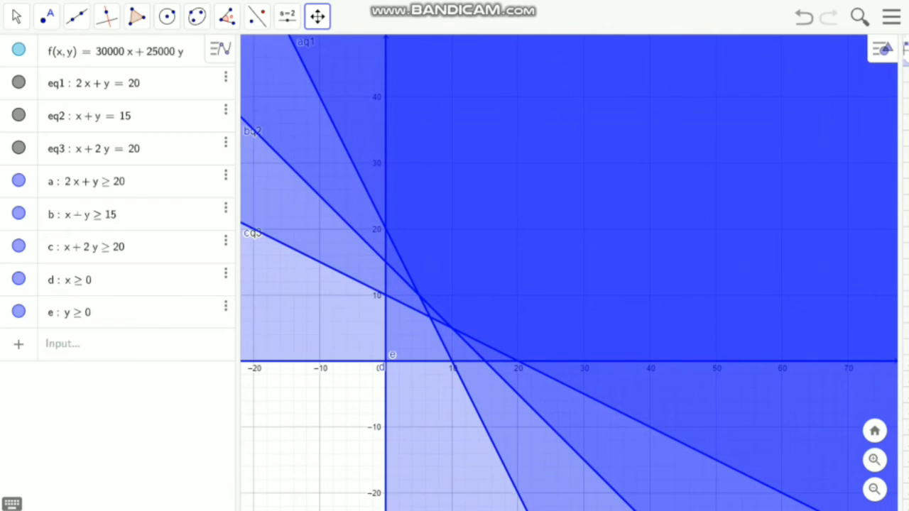
drag(568, 284, 498, 290)
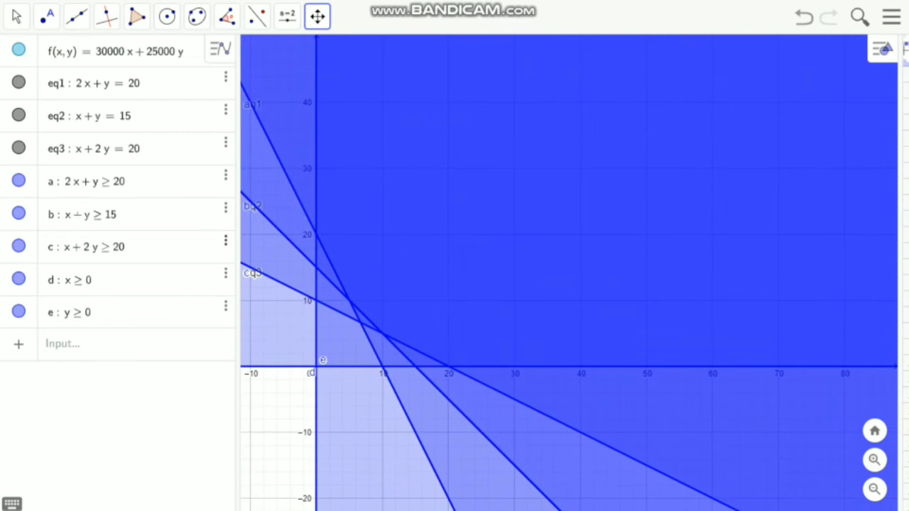
drag(238, 243, 176, 243)
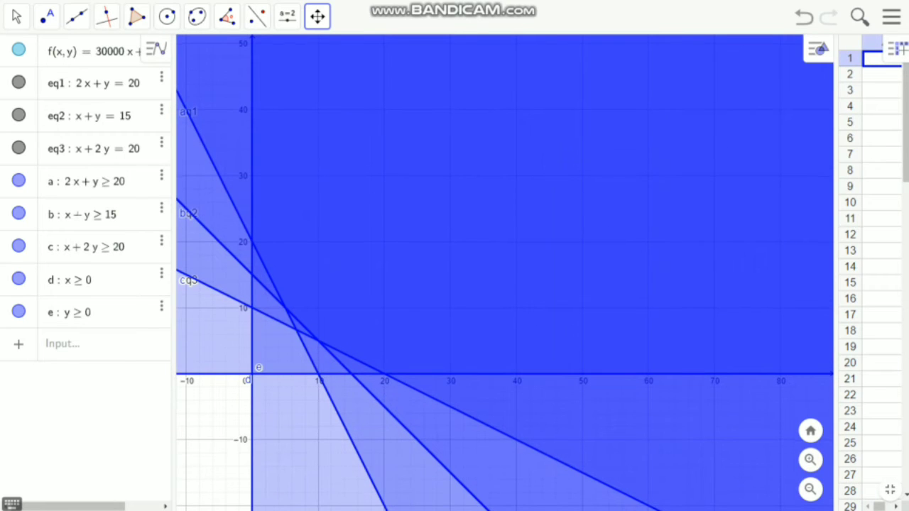
drag(504, 273, 504, 269)
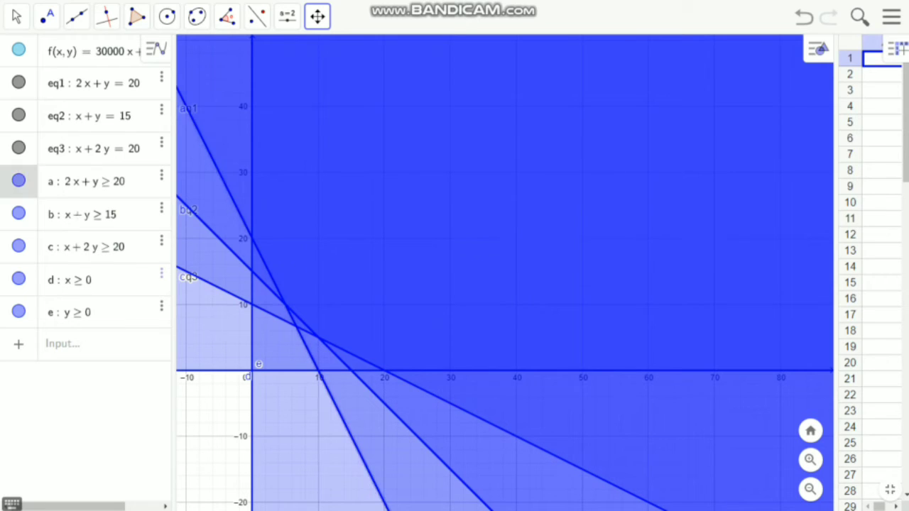
Turn on inverse filling for all five inequalities a to e together, leaving the feasible region unshaded.
ctrl+click(82, 214)
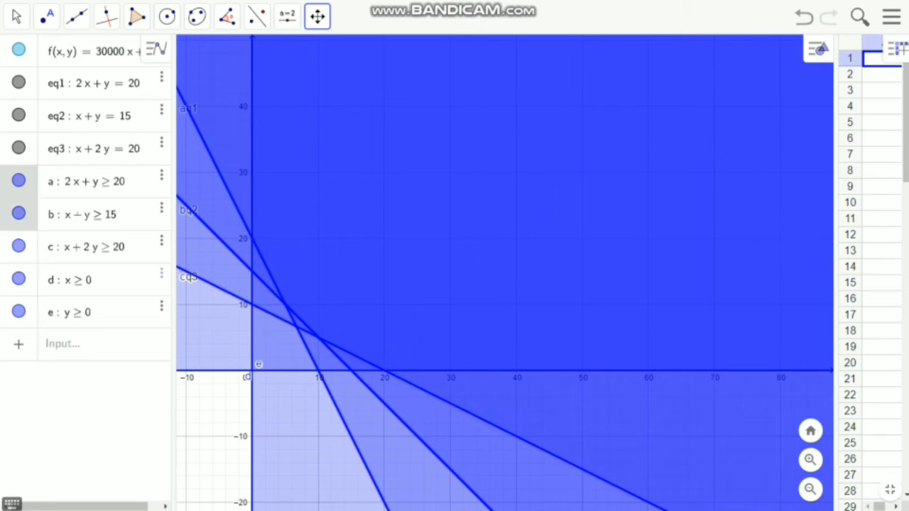
ctrl+click(85, 247)
ctrl+click(78, 280)
ctrl+click(78, 312)
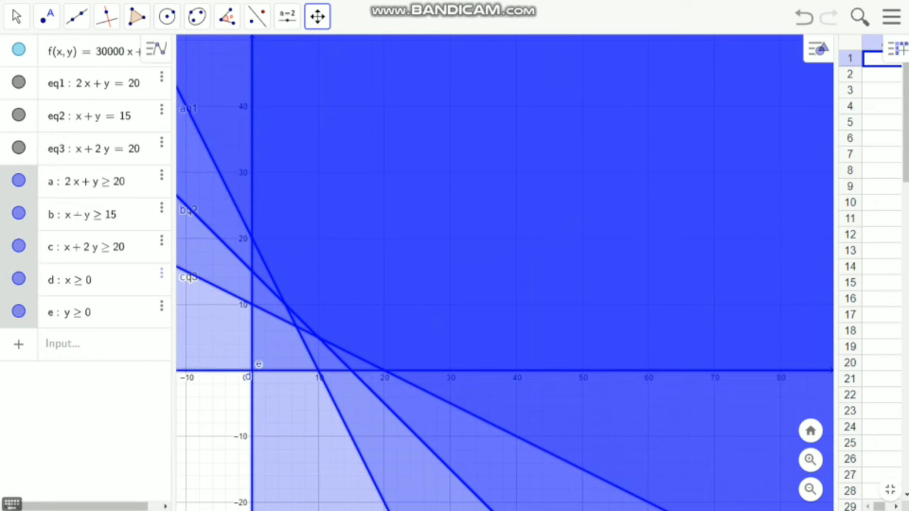
click(162, 273)
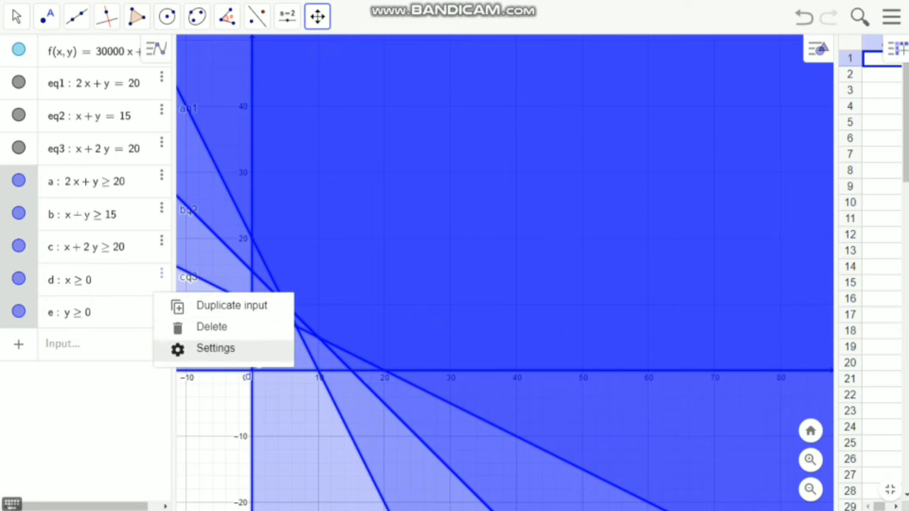
click(216, 349)
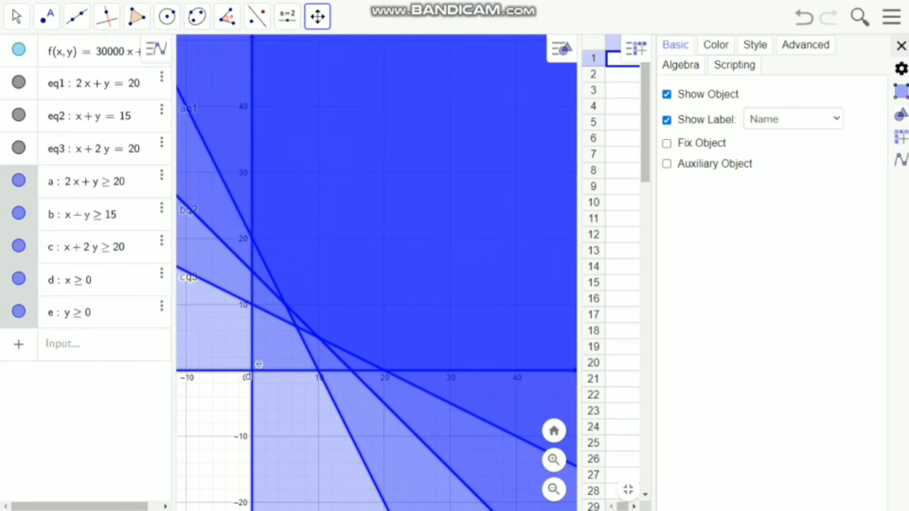
click(755, 45)
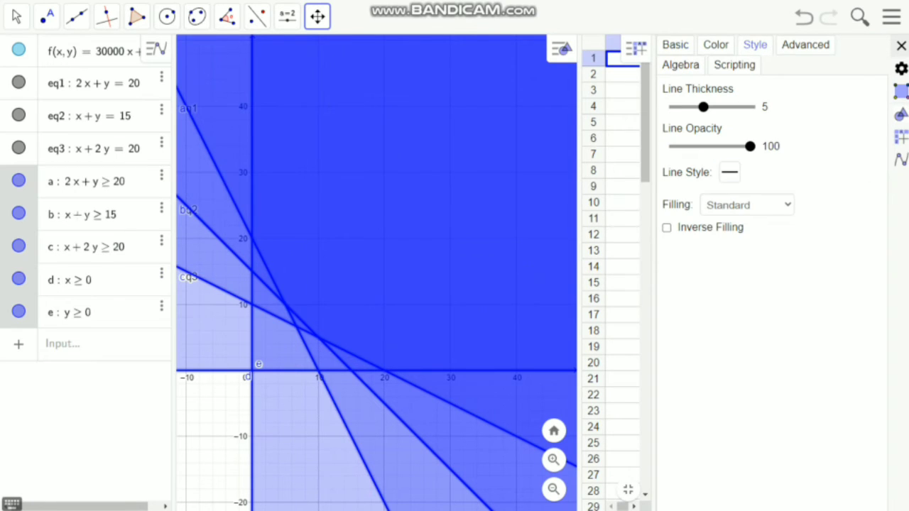
click(666, 228)
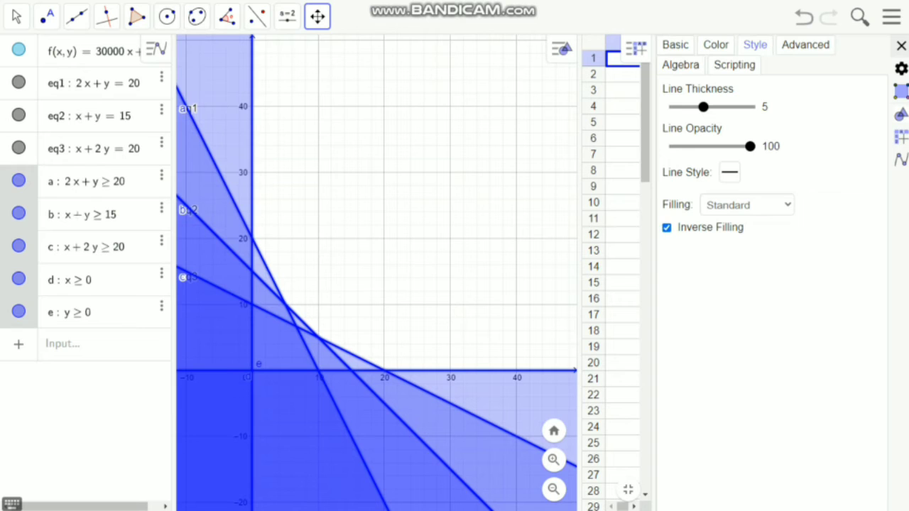
click(901, 46)
Add the text label "Daerah Himpunan Penyelesaian" inside the unshaded feasible region.
click(287, 16)
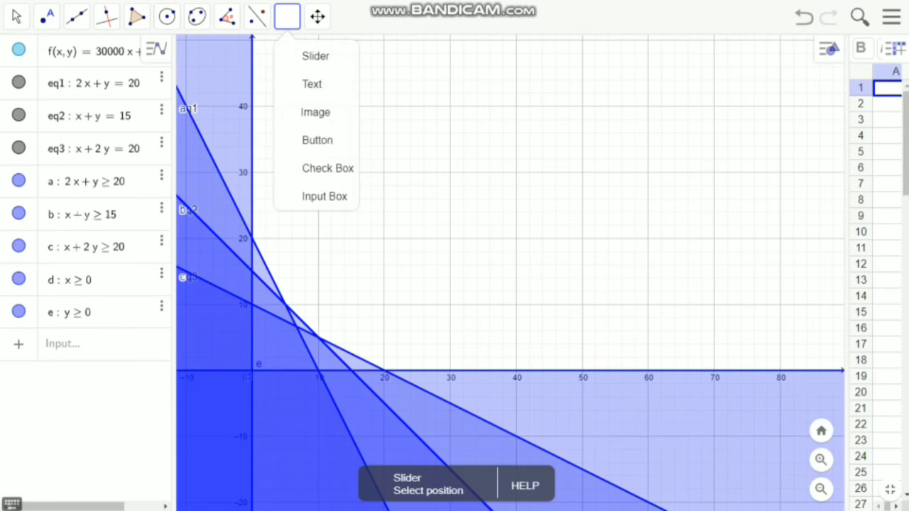
click(313, 84)
click(426, 177)
text(Daerah Himpunan Penyelesaian)
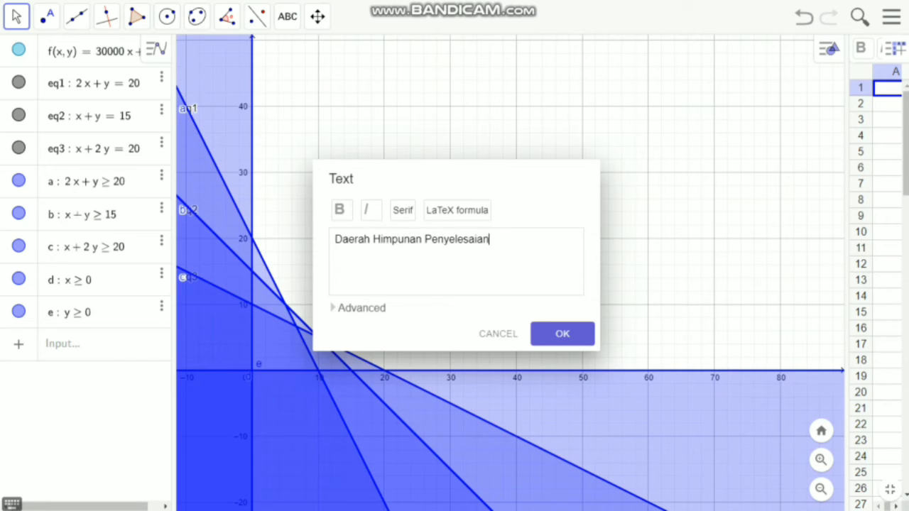
click(562, 333)
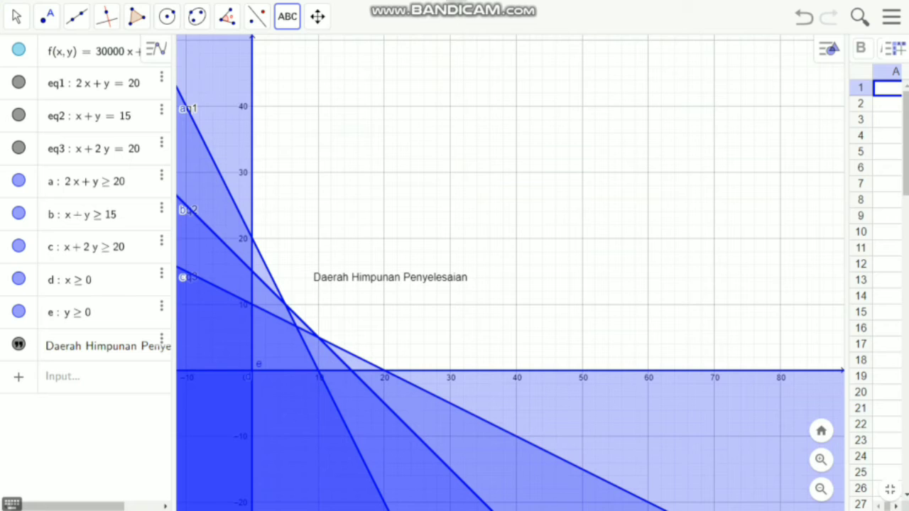
Try to mark the point where line eq1 meets the y-axis at (0, 20) with the Intersect tool.
click(47, 16)
click(82, 140)
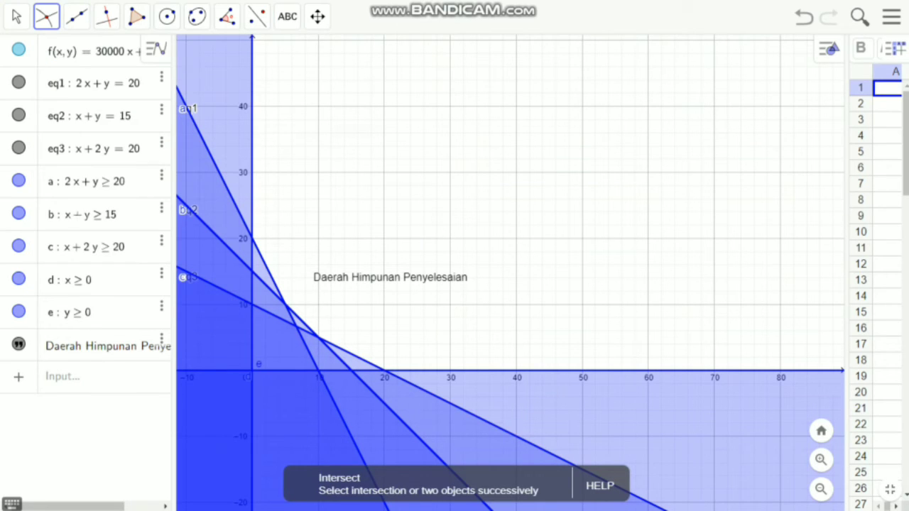
click(252, 238)
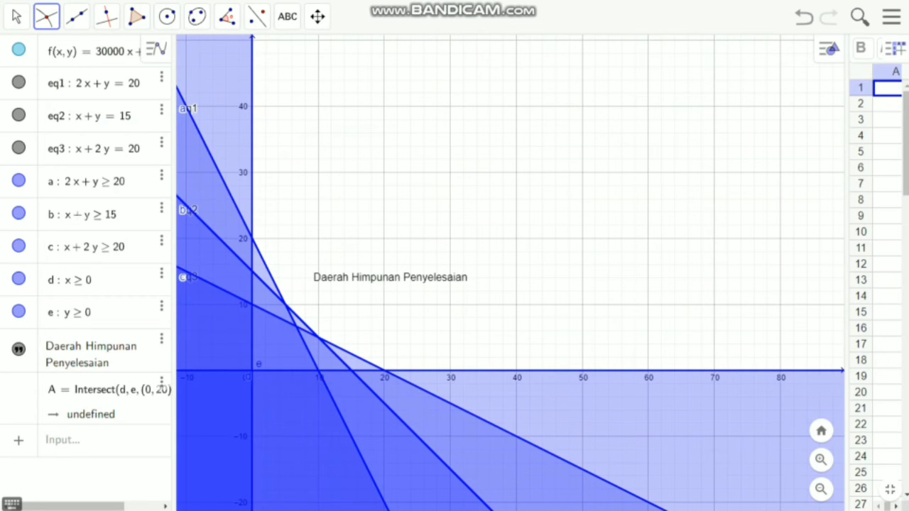
key(ctrl+z)
Hide all five inequalities a to e so that only the three boundary lines and the label are displayed.
click(18, 311)
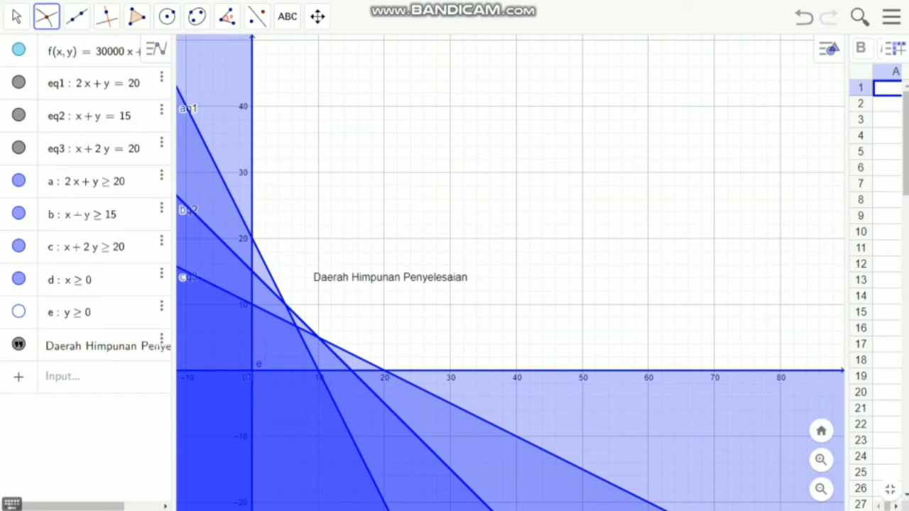
click(19, 279)
click(18, 245)
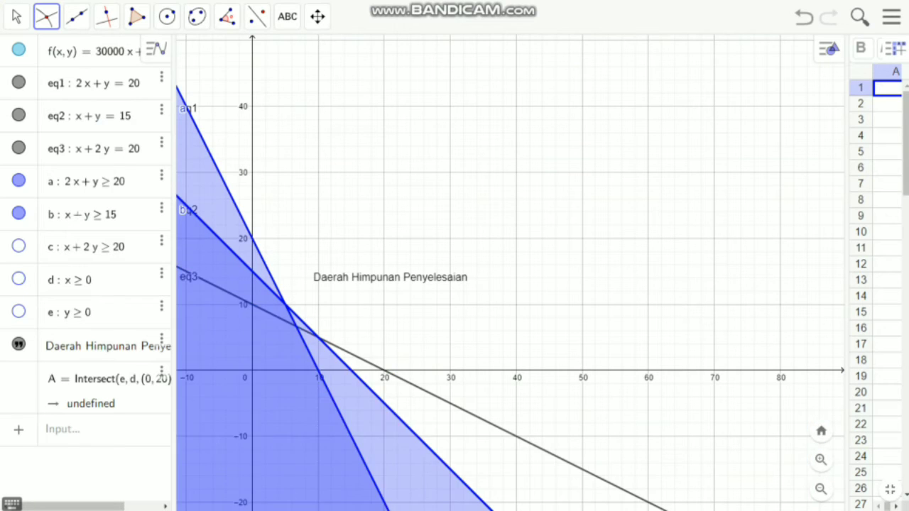
click(18, 213)
click(18, 180)
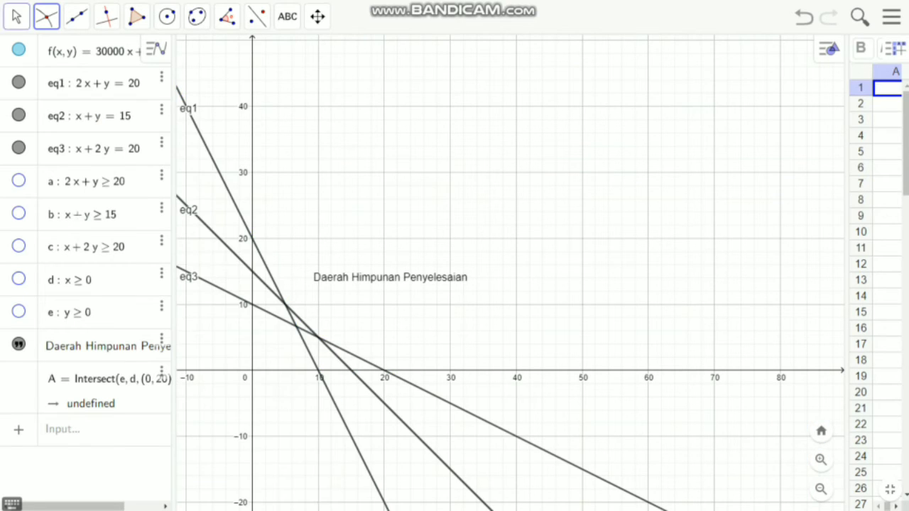
Mark the intersections of eq3 with the x-axis, eq2 with eq3, eq1 with eq2, and eq1 with the y-axis.
click(46, 16)
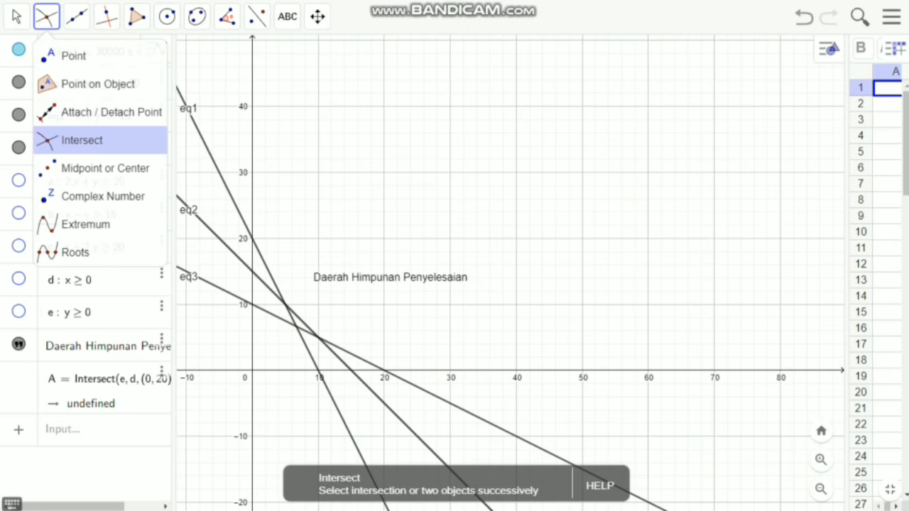
click(81, 140)
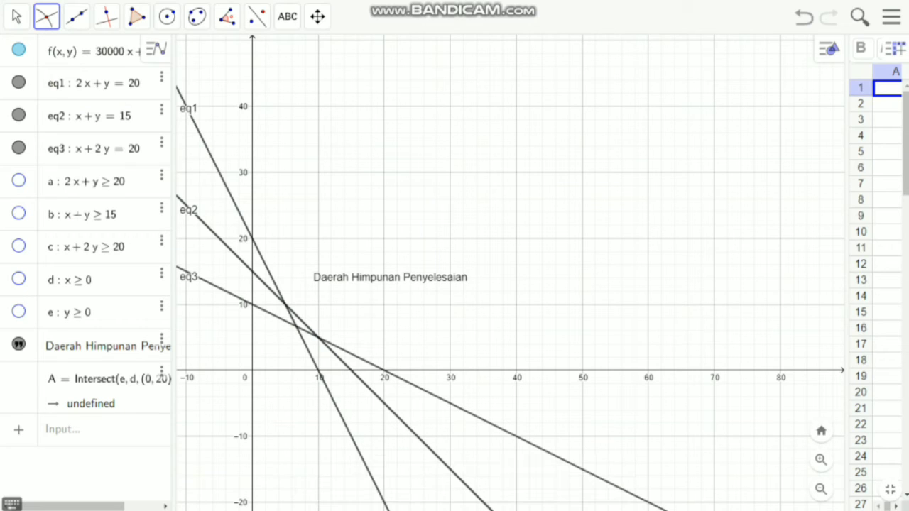
click(384, 370)
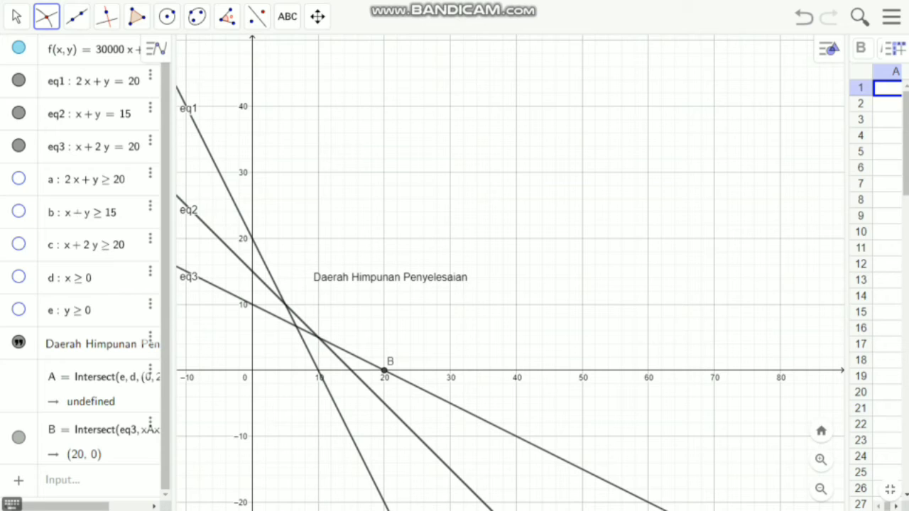
click(318, 337)
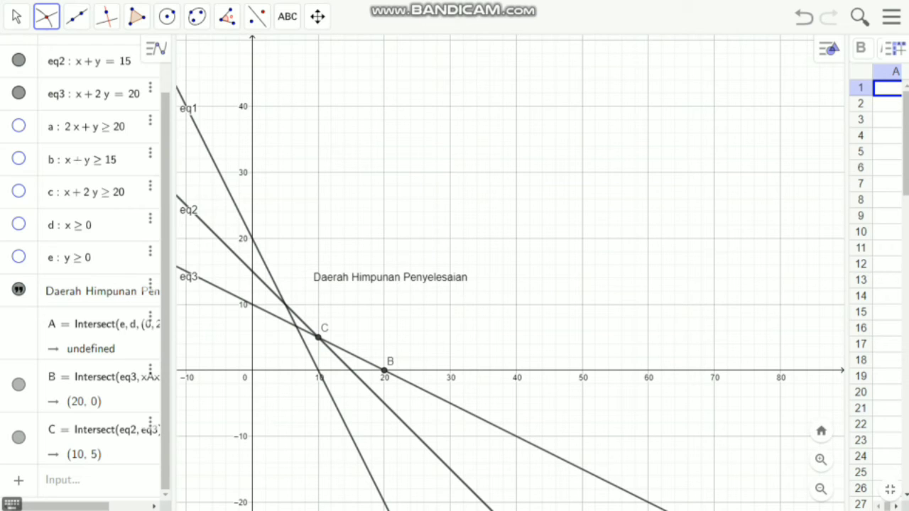
click(286, 304)
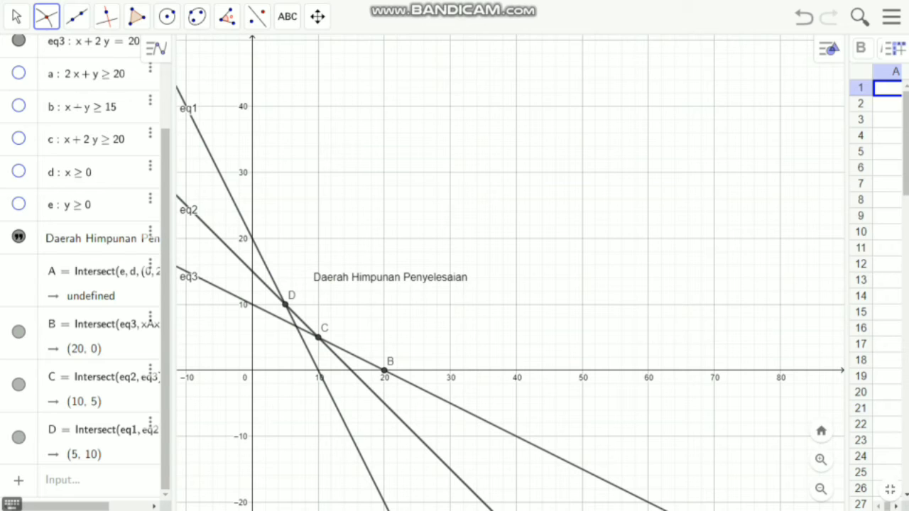
click(252, 238)
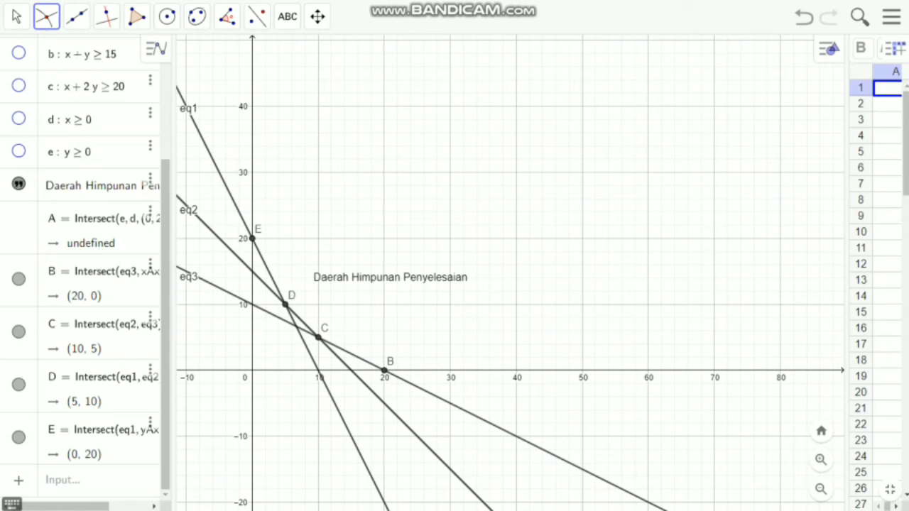
Show all five inequalities a to e in the graph again.
click(18, 152)
scroll(18, 151, up, 1)
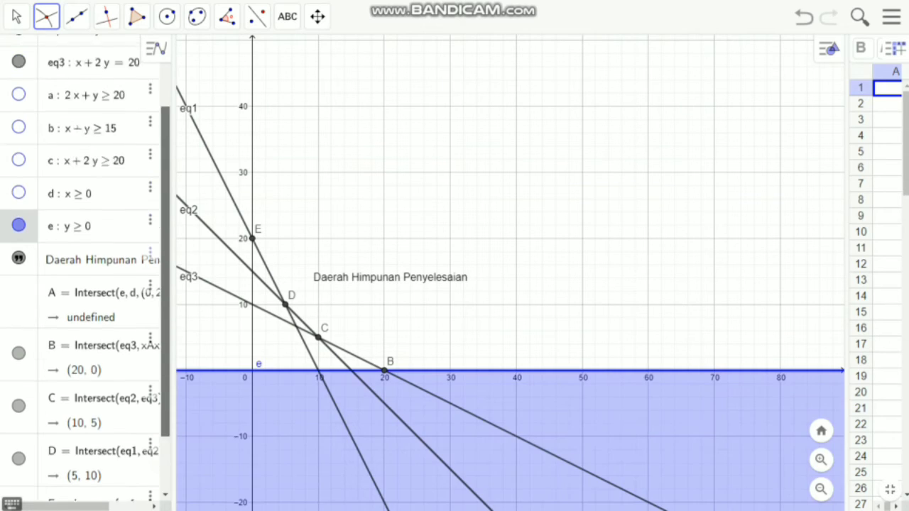
click(18, 200)
click(252, 370)
drag(166, 334, 165, 235)
click(18, 116)
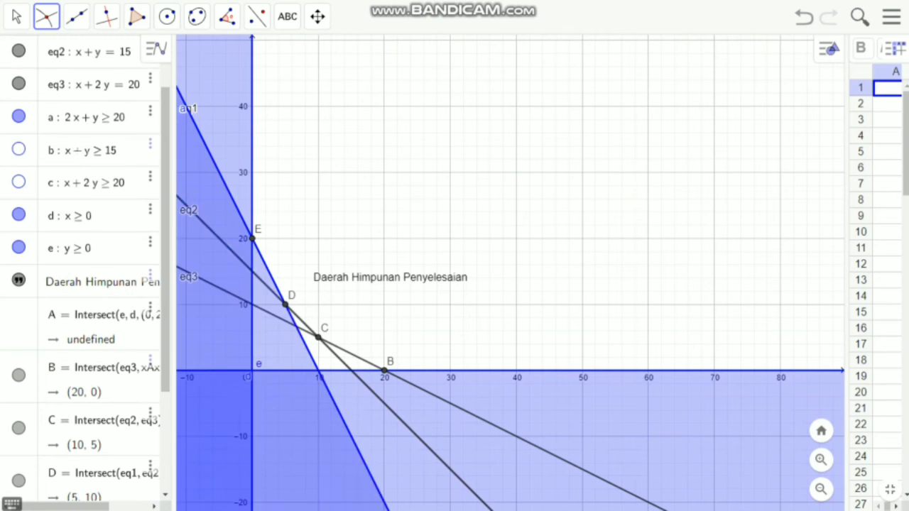
click(19, 149)
click(19, 182)
Widen the spreadsheet, narrow the Algebra view, and fit the feasible region's corner points into the smaller graph.
drag(847, 234, 497, 234)
drag(174, 234, 116, 234)
click(318, 17)
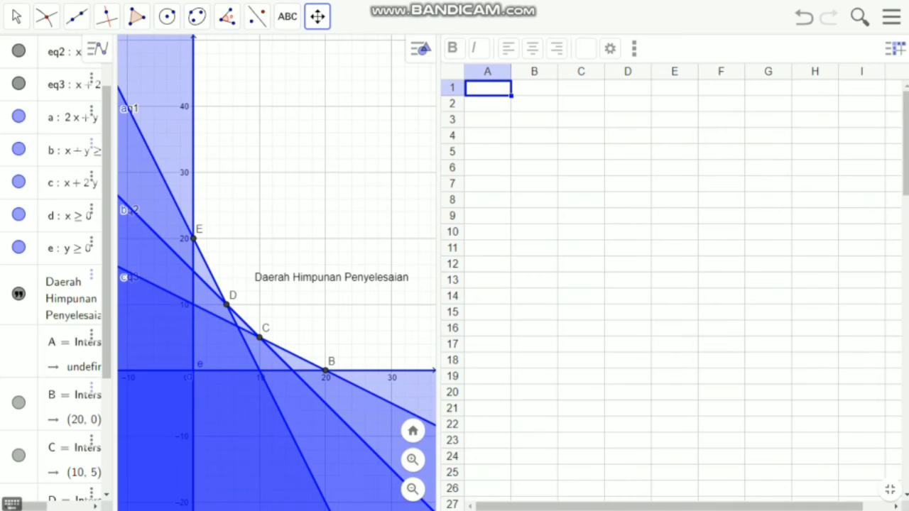
drag(333, 191, 356, 192)
drag(438, 235, 520, 234)
Enter the heading "Titik Pojok (x,y)" in cell A1 and widen column A to fit it.
click(568, 88)
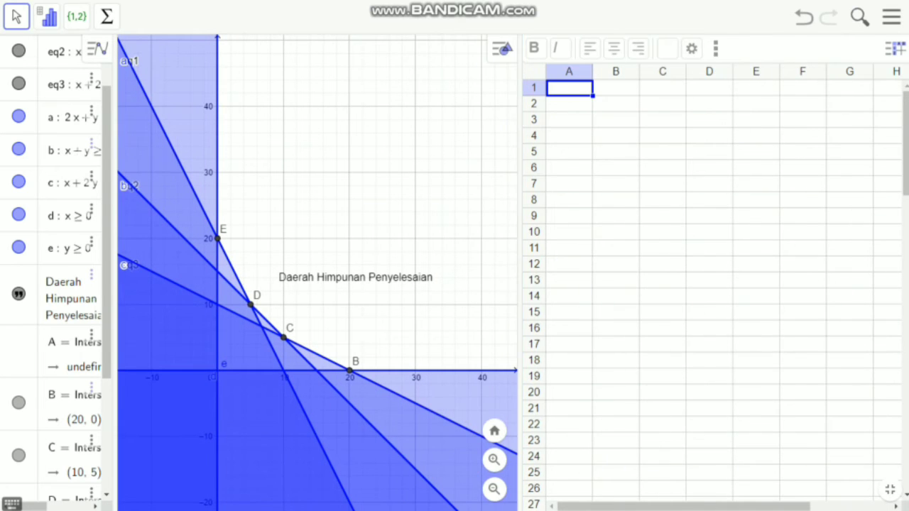
text(Titik Poj)
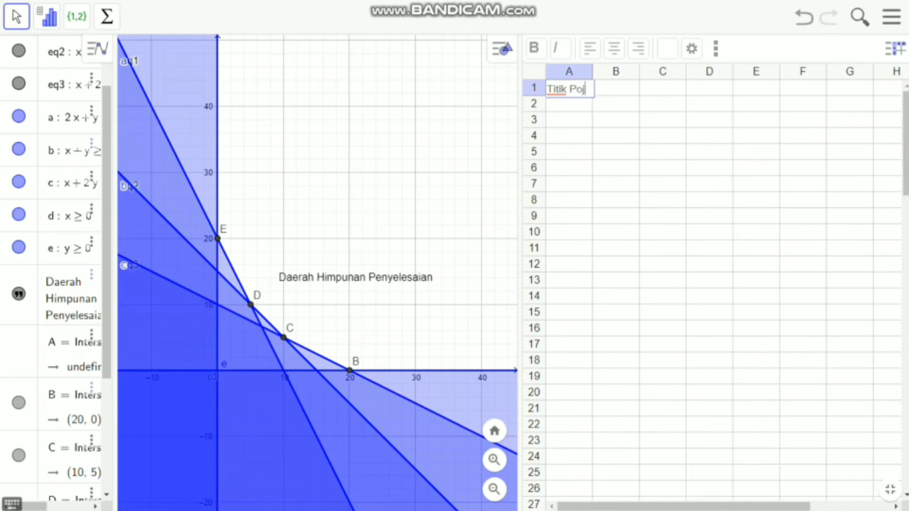
text(ok (x,y))
key(Return)
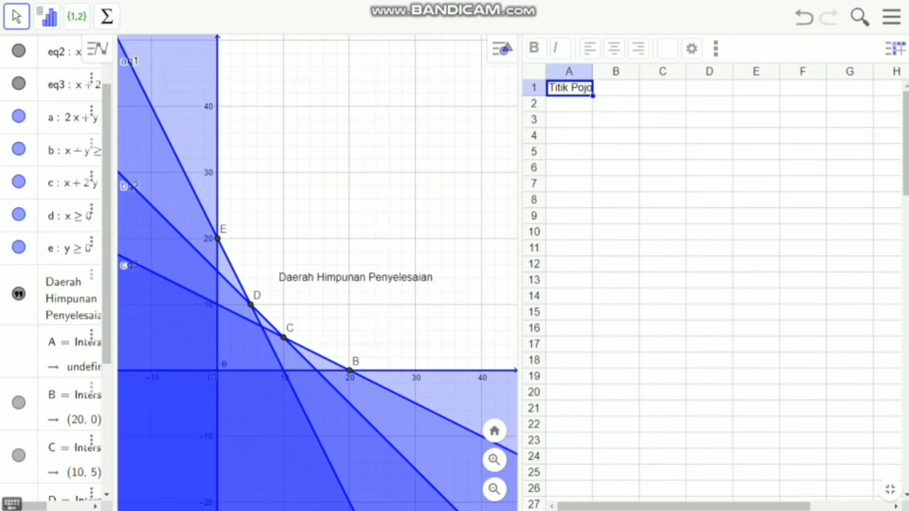
drag(592, 72, 646, 72)
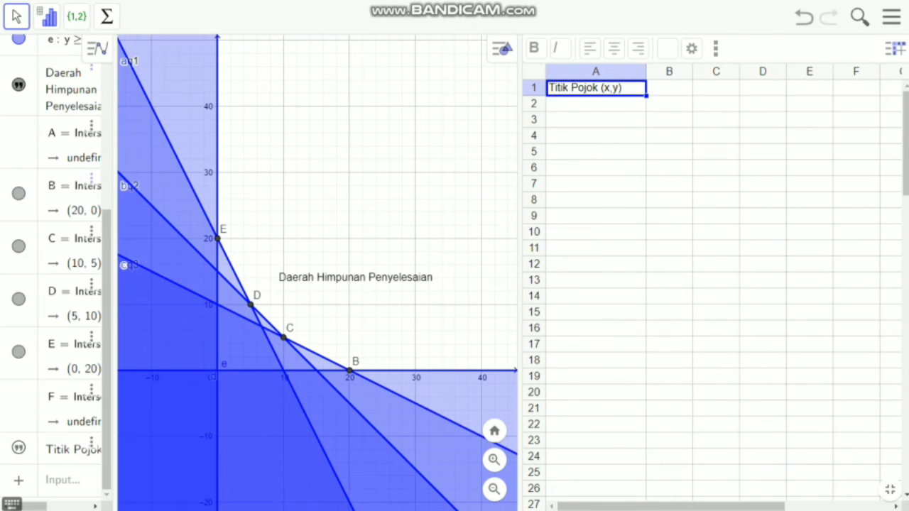
Enter the heading "Nilai Bentuk 30000x +25000y" in cell B1 and widen column B to fit it.
click(669, 88)
text(Nilai Bentuk)
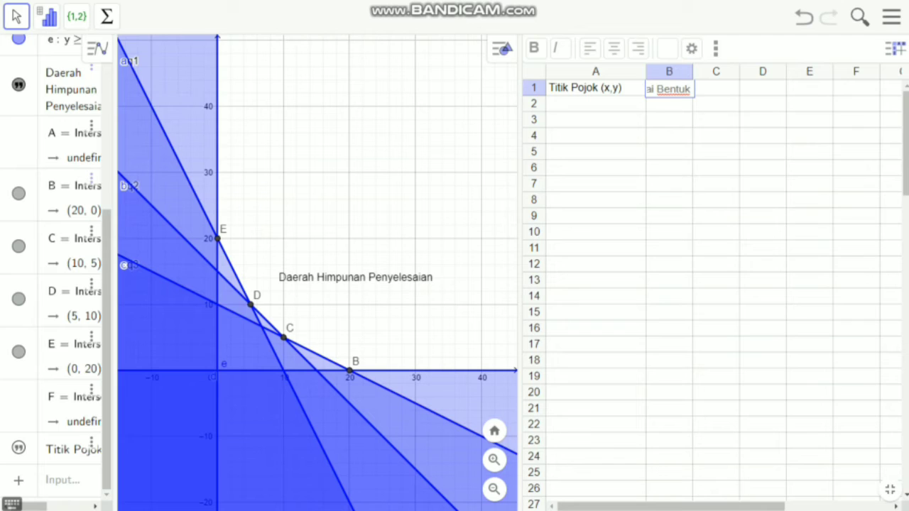
text( 30000x +)
text(25000y)
drag(693, 72, 811, 72)
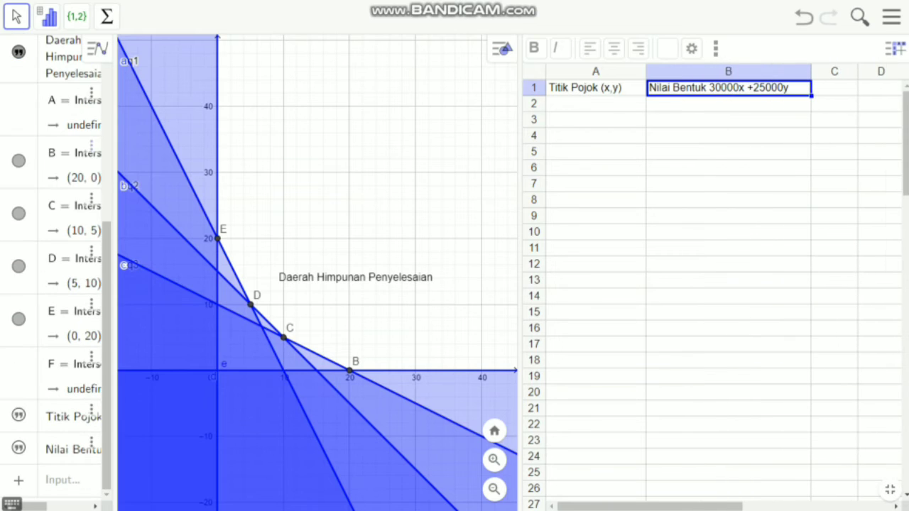
Fill cells A2 to A5 with the corner points B, C, D and E.
click(596, 104)
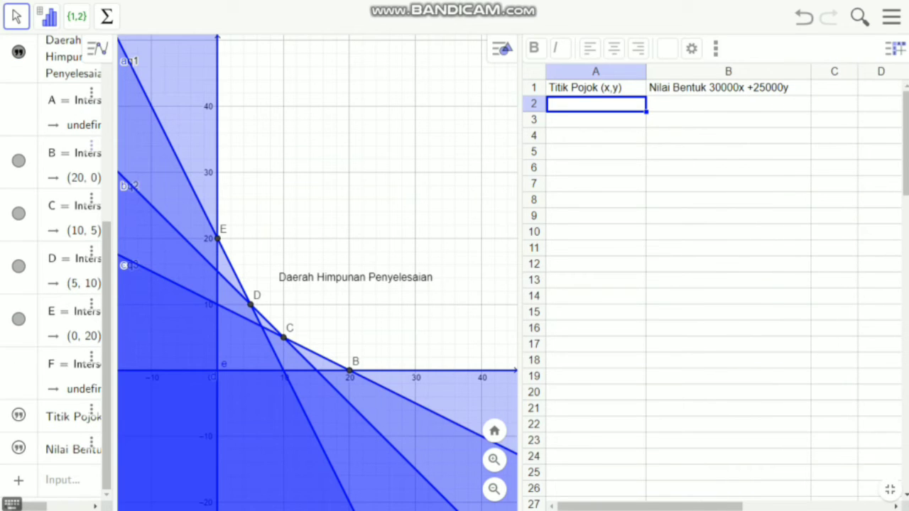
double_click(595, 104)
text(B)
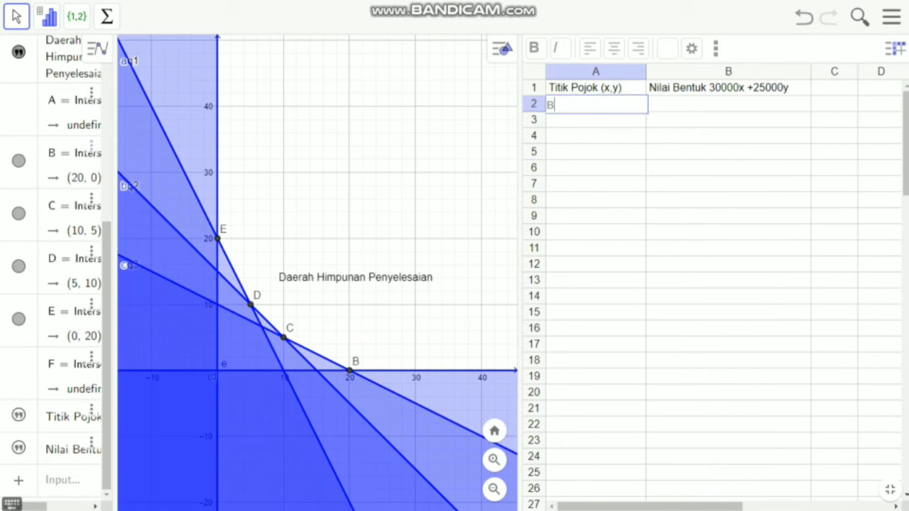
key(Return)
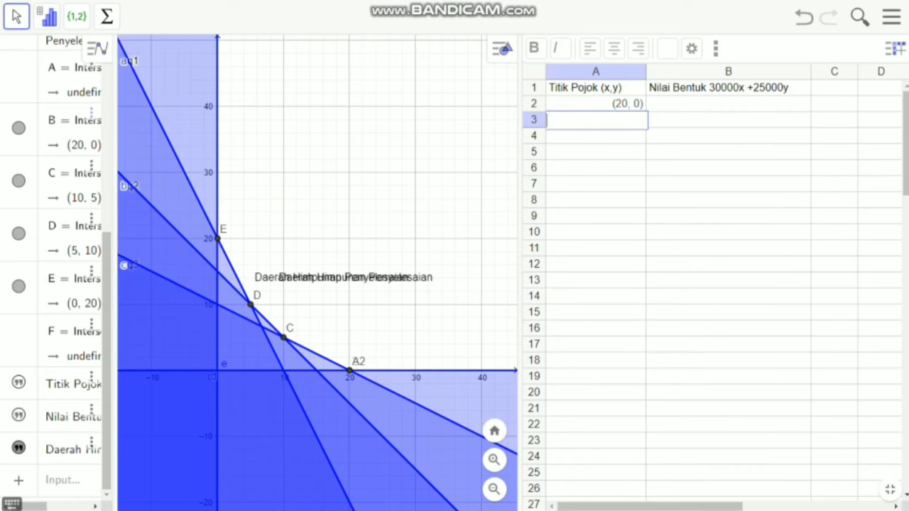
text(C)
key(Return)
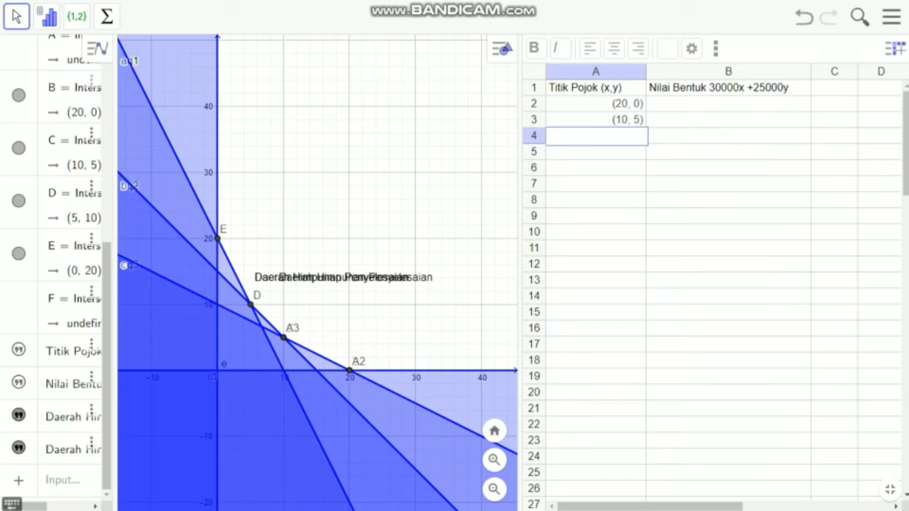
text(D)
key(Return)
text(E)
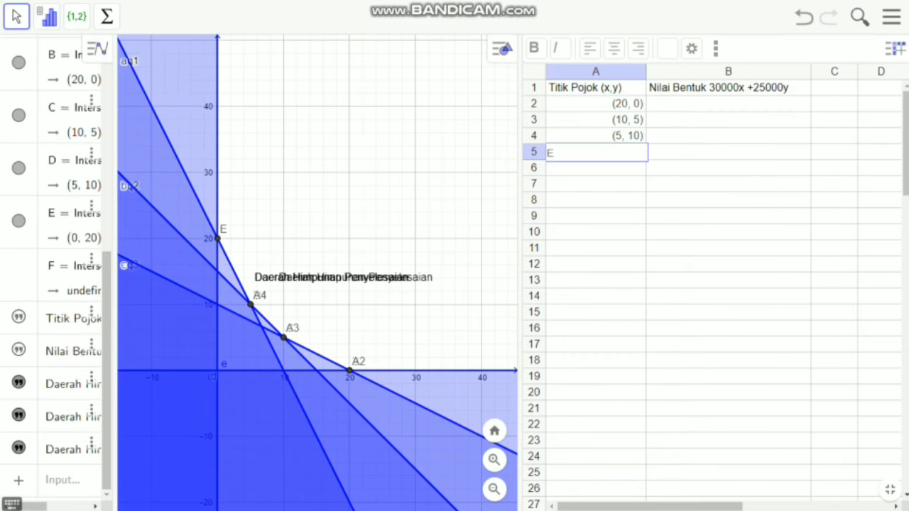
key(Return)
key(Return)
Move the overlapping duplicate "Daerah Himpunan Penyelesaian" labels slightly higher inside the feasible region.
click(728, 105)
drag(331, 277, 362, 247)
click(332, 278)
drag(332, 278, 363, 248)
drag(355, 278, 362, 248)
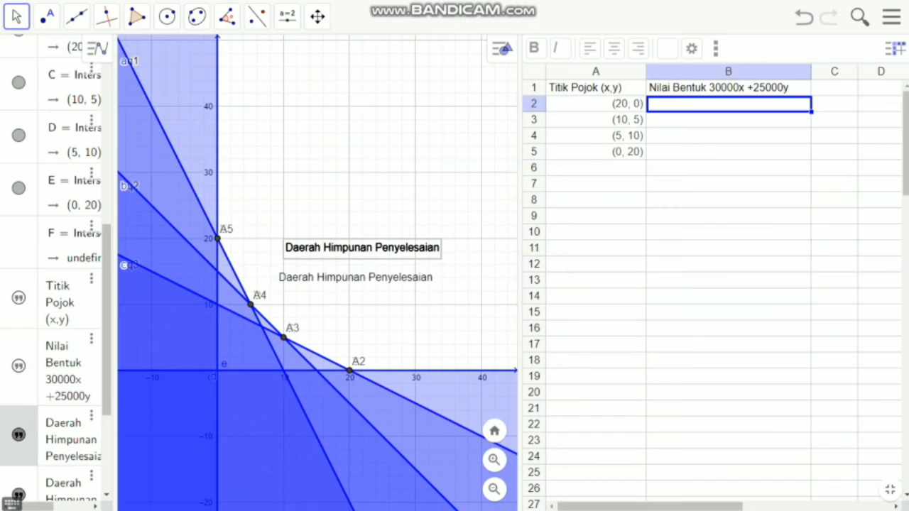
Calculate the objective values in cells B2 to B5 with f(B), f(C), f(D) and f(E).
click(727, 104)
text(f)
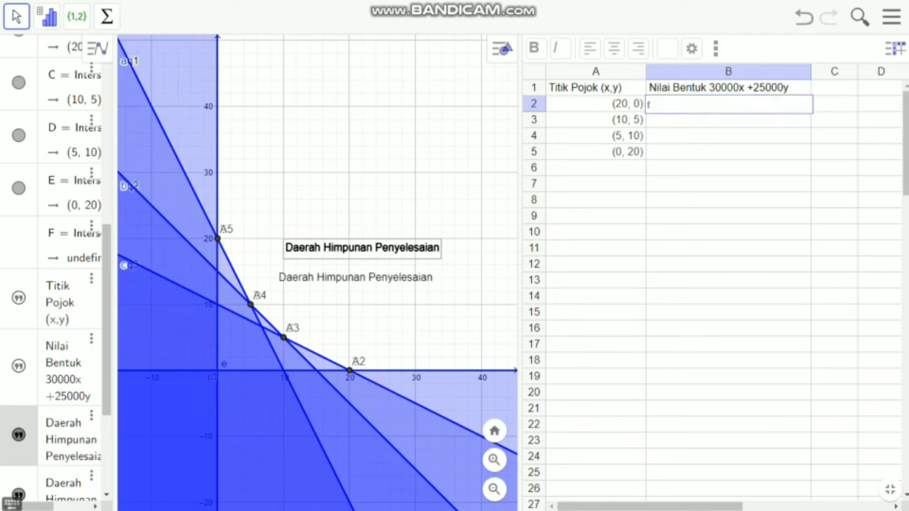
text((B))
key(Return)
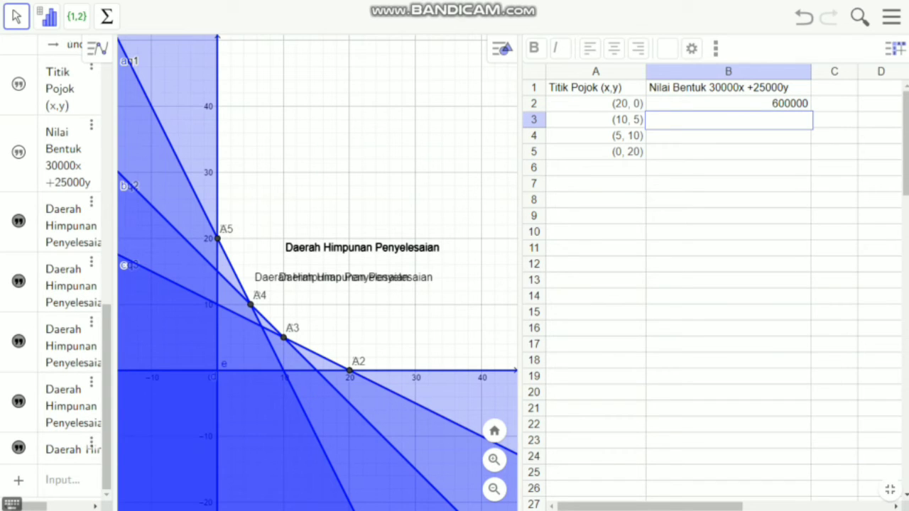
text(f(C))
key(Return)
text(f)
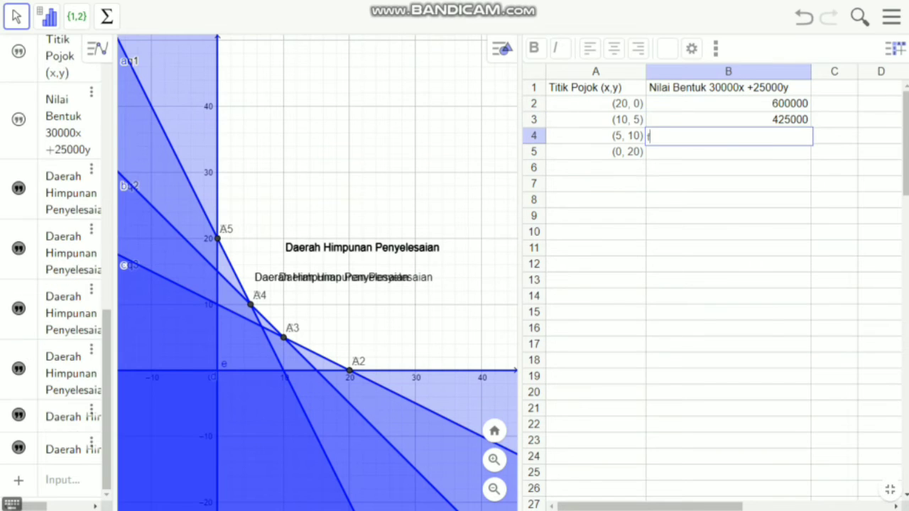
text((D))
key(Return)
text(f)
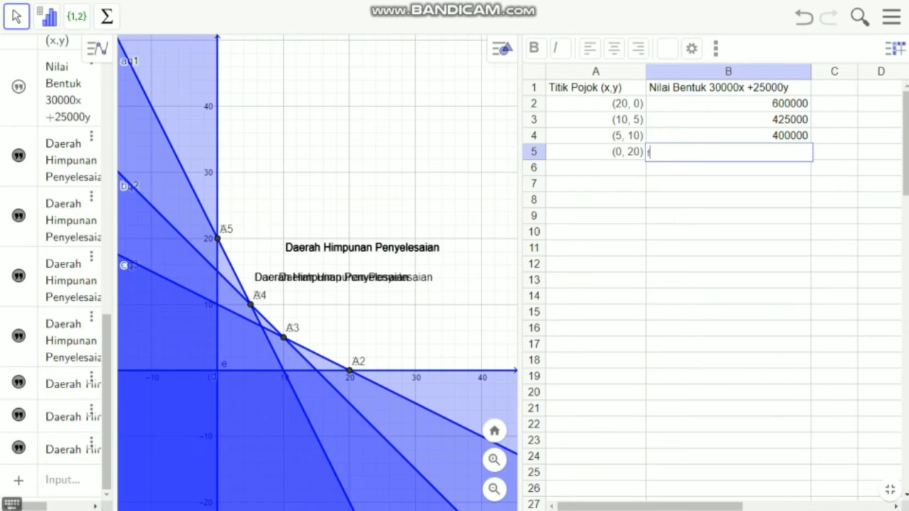
text((E))
key(Return)
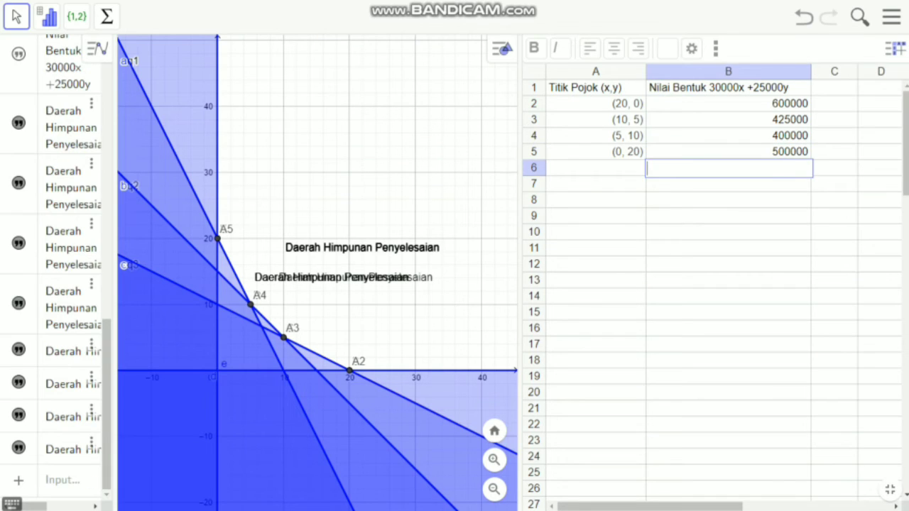
Stack the remaining duplicate region labels on the raised one, and select the minimum value and its corner point in row 4.
drag(331, 277, 362, 248)
drag(332, 278, 362, 248)
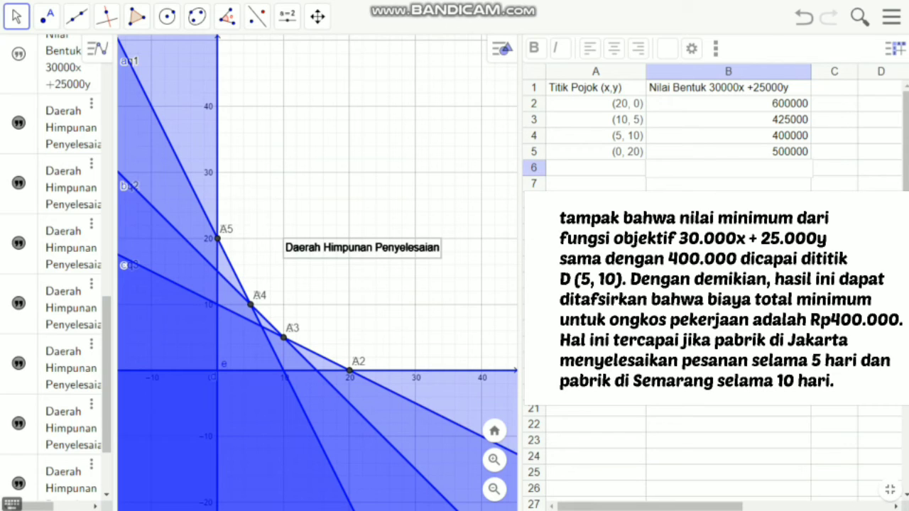
click(729, 136)
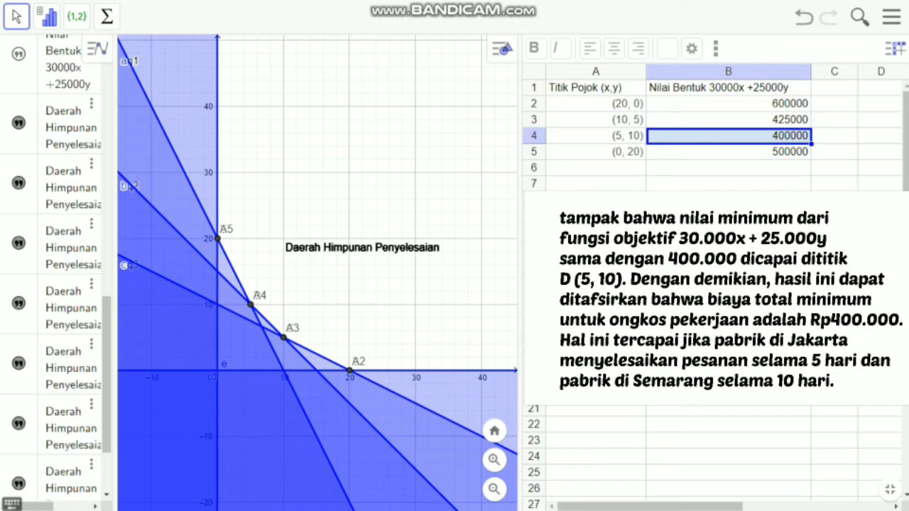
click(596, 136)
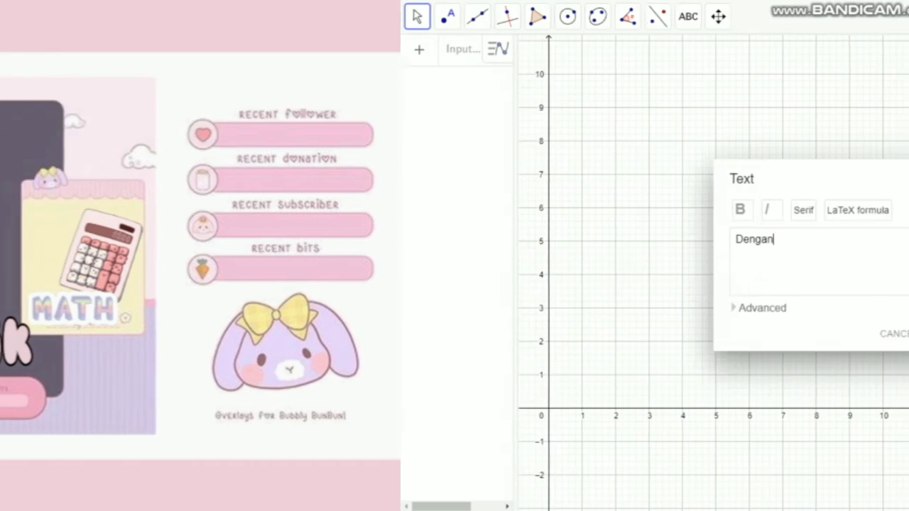
Complete the problem text as "Dengan menggunakan Garis selidik, tentukan nilai maksimum fungsi objektif 3x + 2y pada sistem pertidaksamaan:" and place it.
text(menggunakan Garis selidik, t)
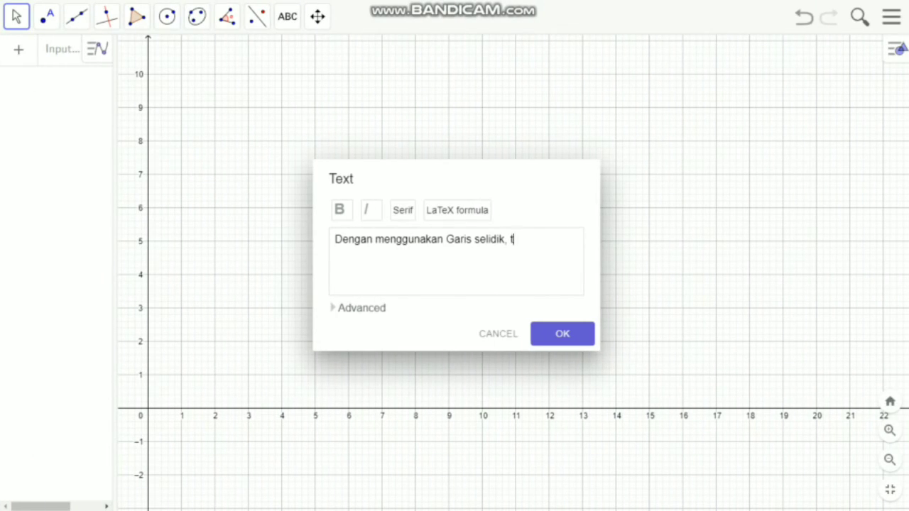
text(entukan nilai maksimum fungsi objektif)
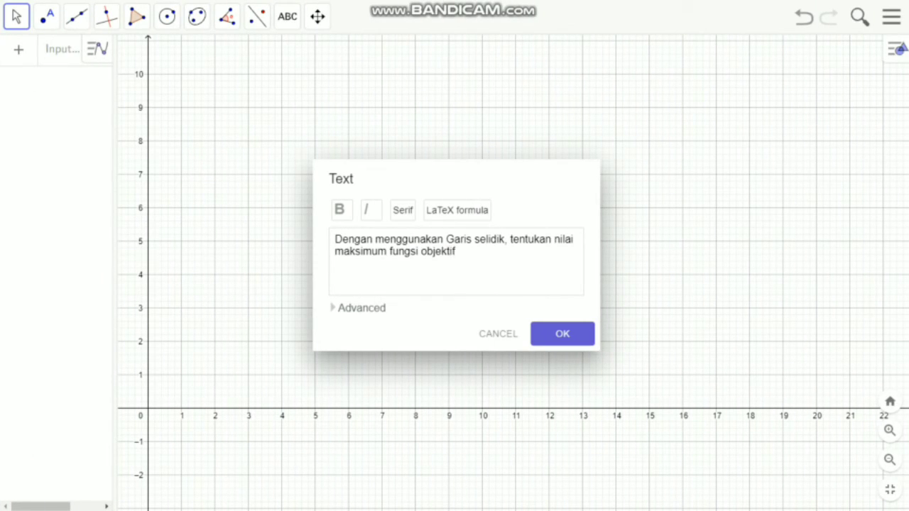
text( 3x + 2y pada sistem pertidaksamaan:)
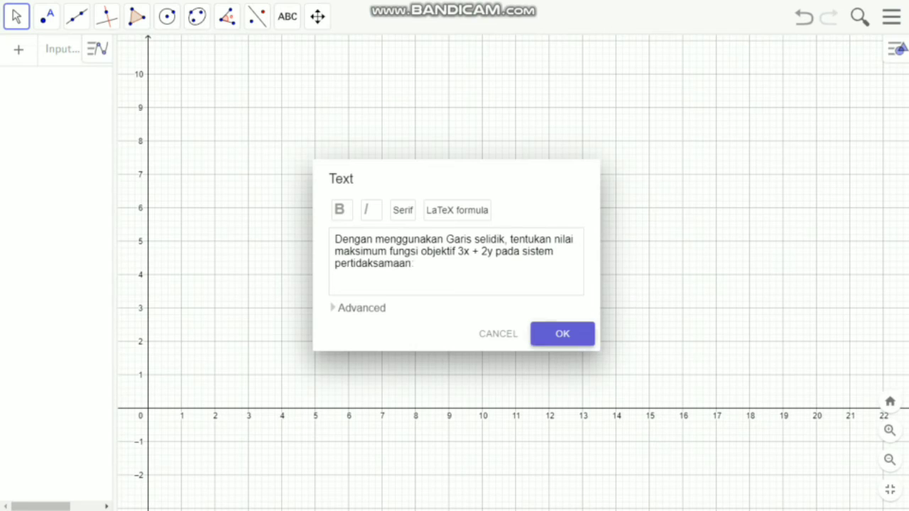
click(563, 334)
Add a two-line text below the problem statement with "x + 2y ≤ 18" and "2x + y".
click(286, 17)
click(170, 75)
text(x + 2y)
click(362, 308)
click(412, 266)
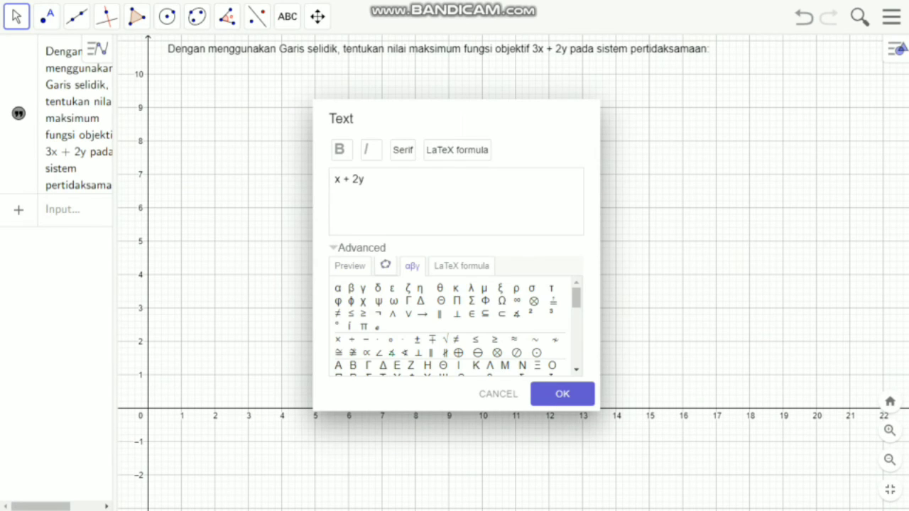
scroll(454, 327, down, 5)
scroll(454, 326, up, 5)
text(≤ 18)
key(Return)
text(2x + y)
click(562, 394)
Place a separate text "≤ 12" directly after "2x + y" to complete the second constraint.
click(287, 17)
click(205, 83)
click(351, 314)
text(12)
click(562, 394)
Add a two-line text with "x ≥ 0" and "y" below the two constraints.
click(287, 16)
click(171, 100)
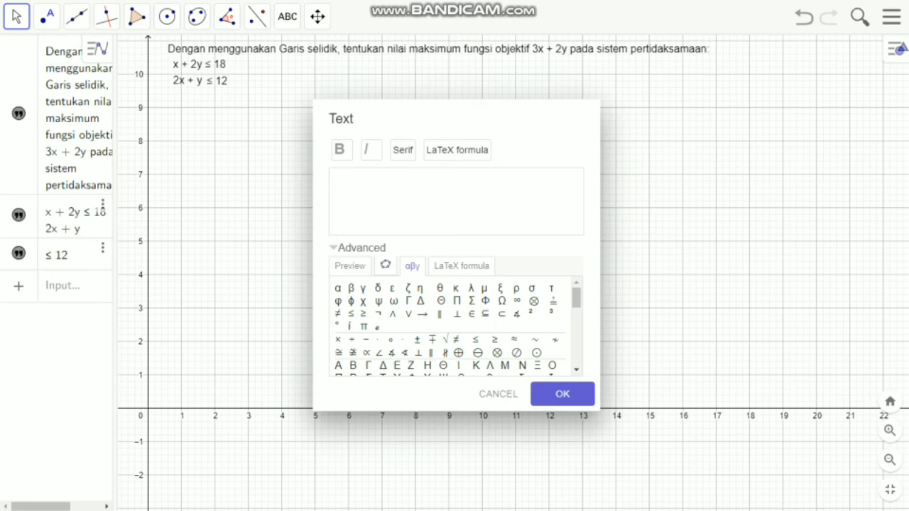
text(x ≥ 0)
key(Return)
text(y)
click(563, 394)
Add a text beside the lone "y" reading "≥ 0", followed by a blank line and "x,y bilangan R".
click(286, 17)
drag(227, 75, 203, 99)
click(210, 117)
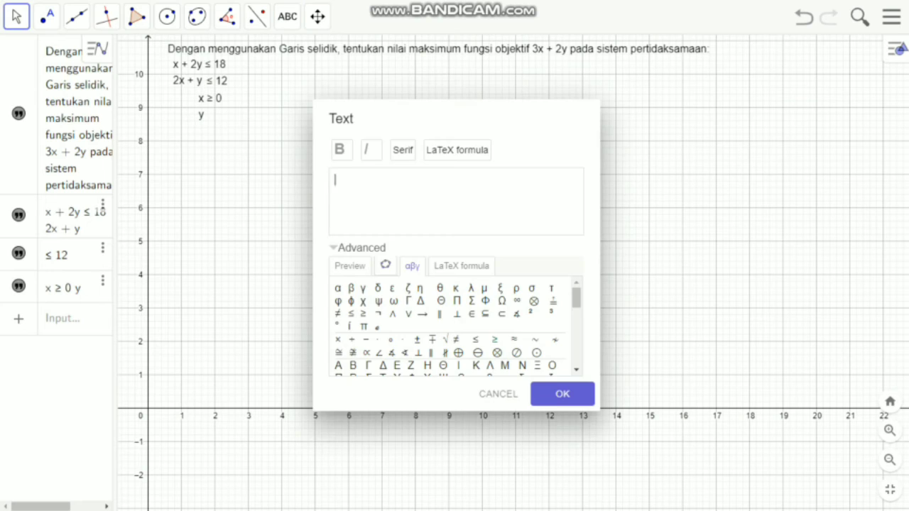
click(495, 339)
text(0)
key(Return)
key(Return)
text(xx)
key(BackSpace)
key(BackSpace)
text(x,y)
drag(576, 297, 577, 330)
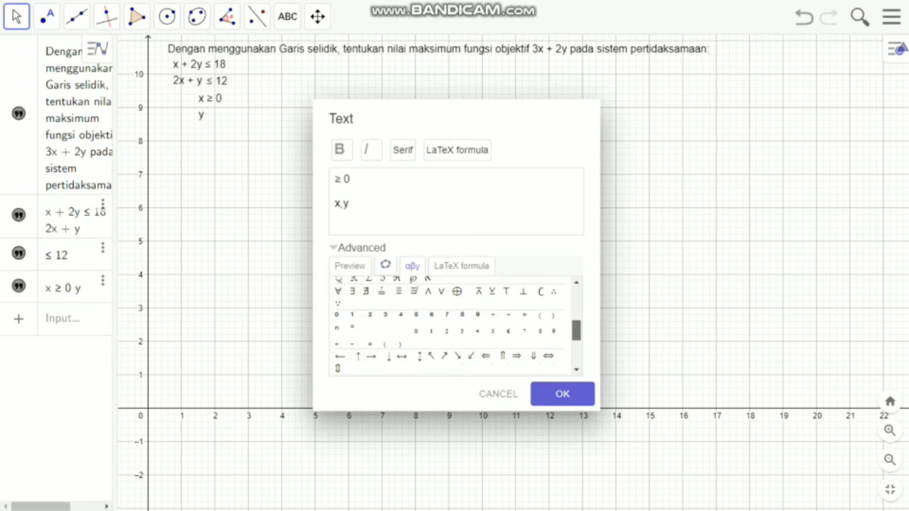
scroll(454, 323, up, 5)
text(bilangan R)
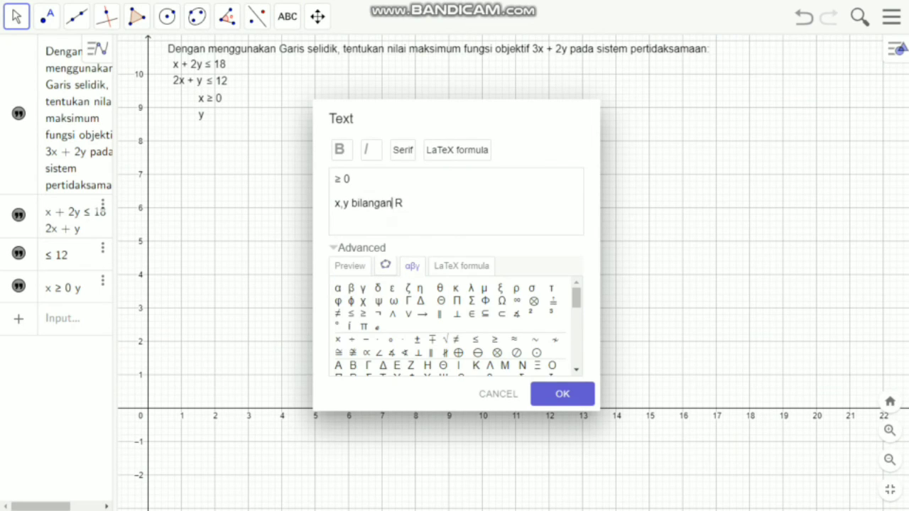
click(562, 394)
click(128, 263)
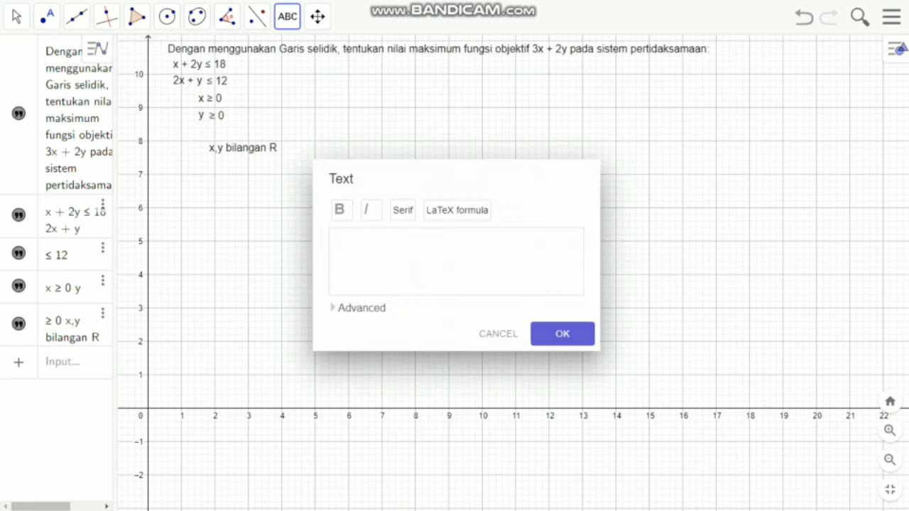
click(497, 333)
Widen the algebra list and define the objective function f(x,y) = 3x + 2y.
click(317, 16)
drag(115, 263, 280, 262)
click(158, 241)
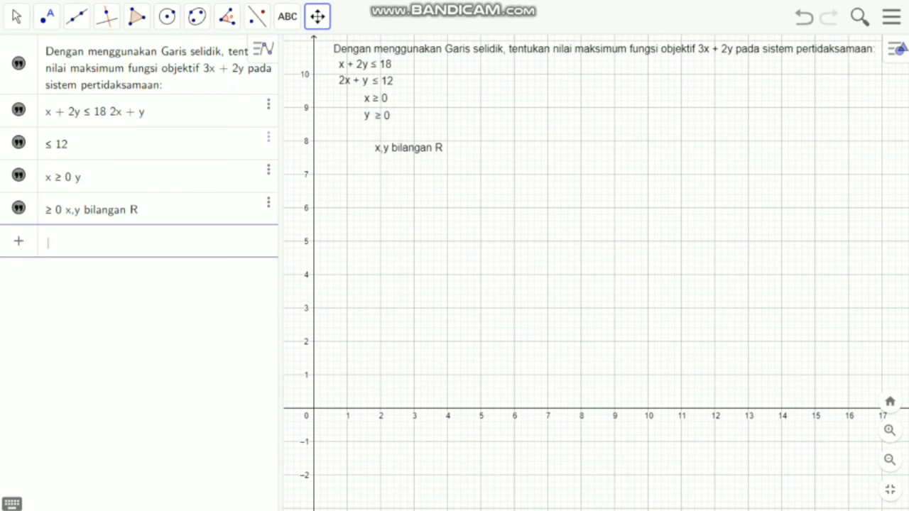
text(f)
text(()
text(x,y)
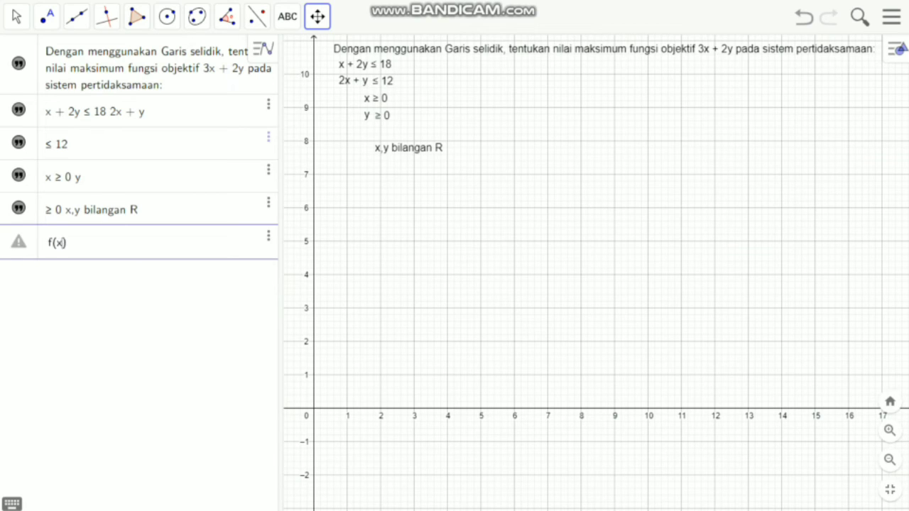
text() = 3x + 2y)
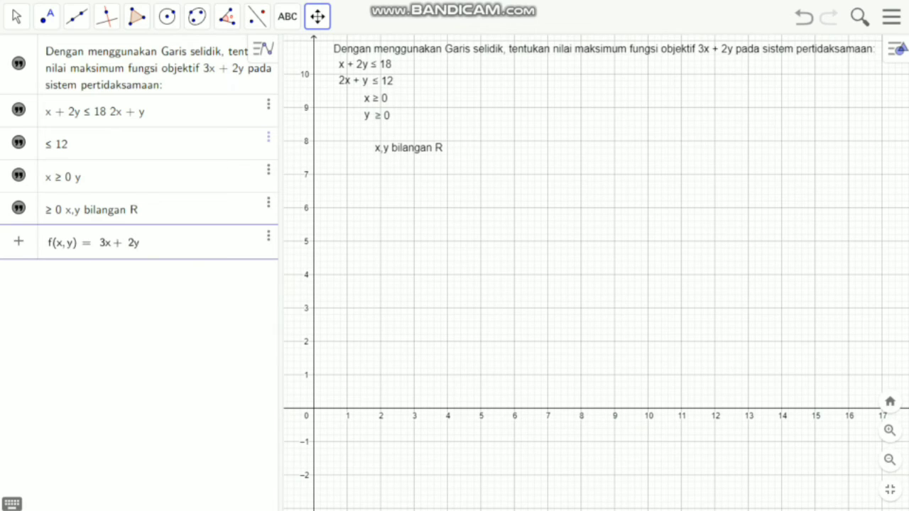
key(Return)
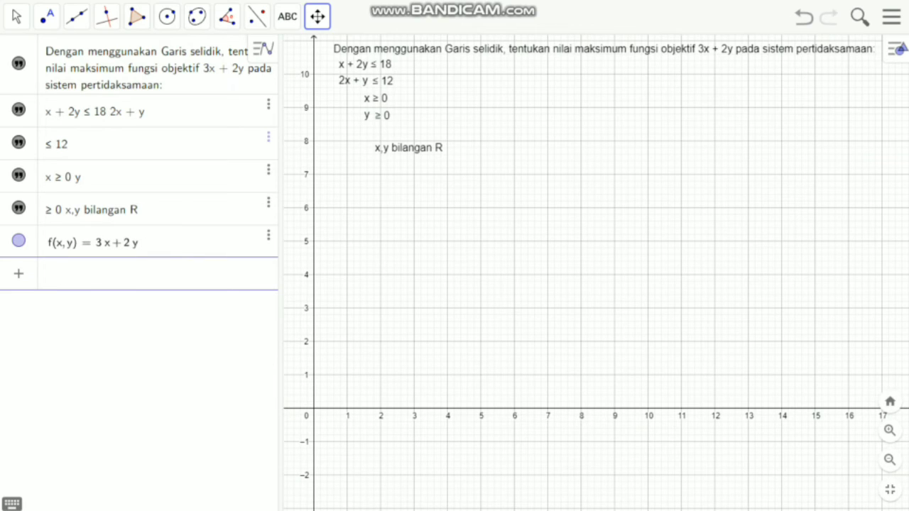
Plot the first constraint's boundary line x + 2y = 18.
text(x + )
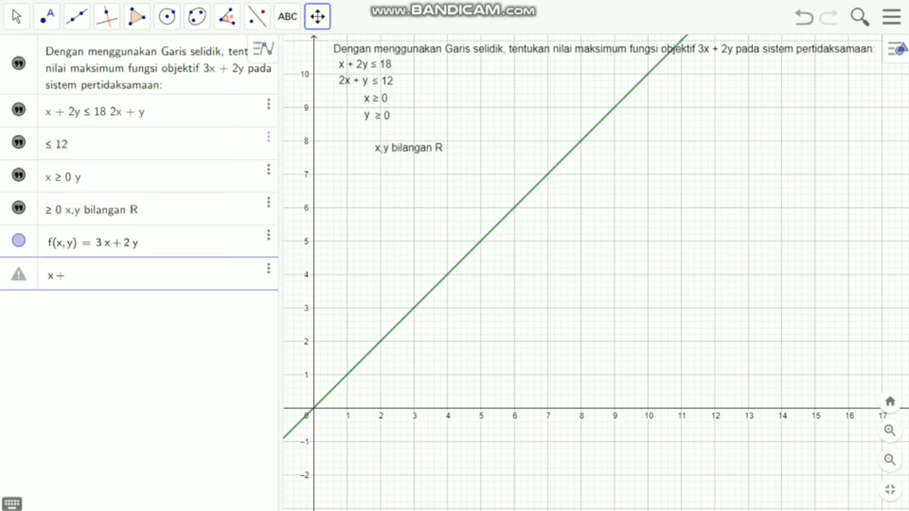
text(2y = )
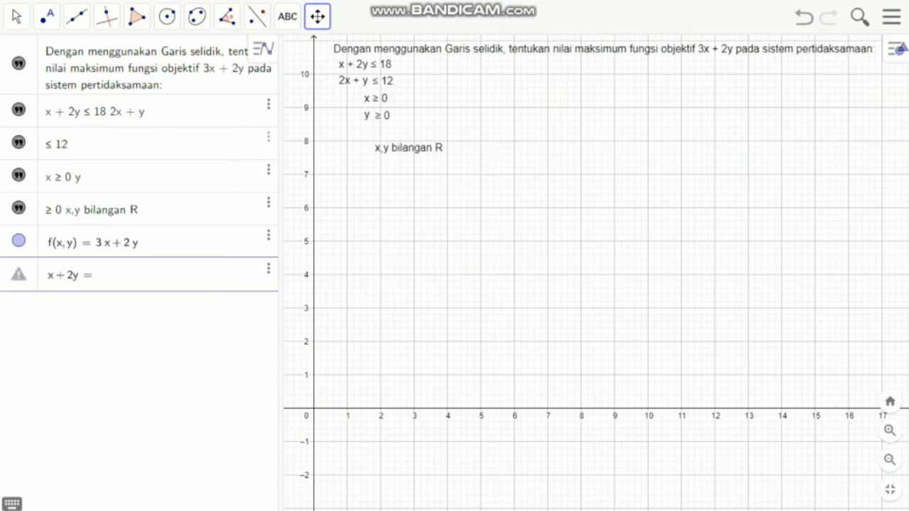
text(18)
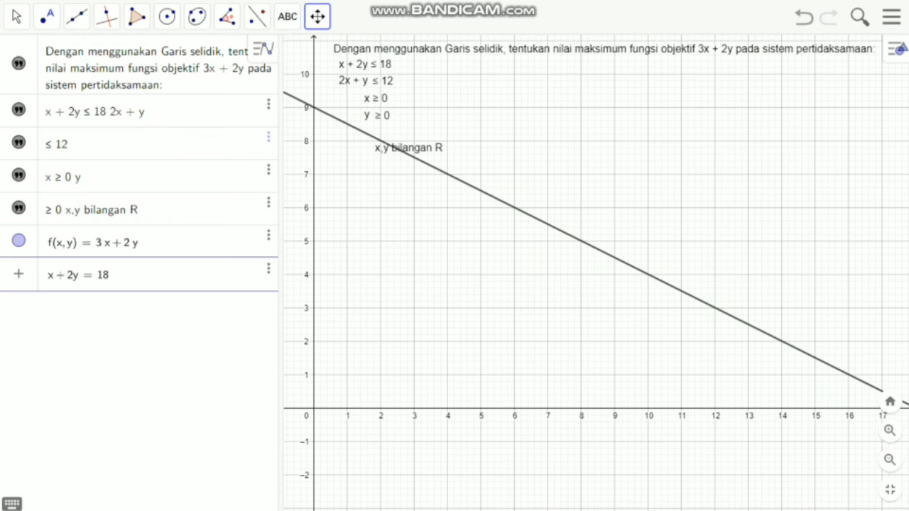
key(Return)
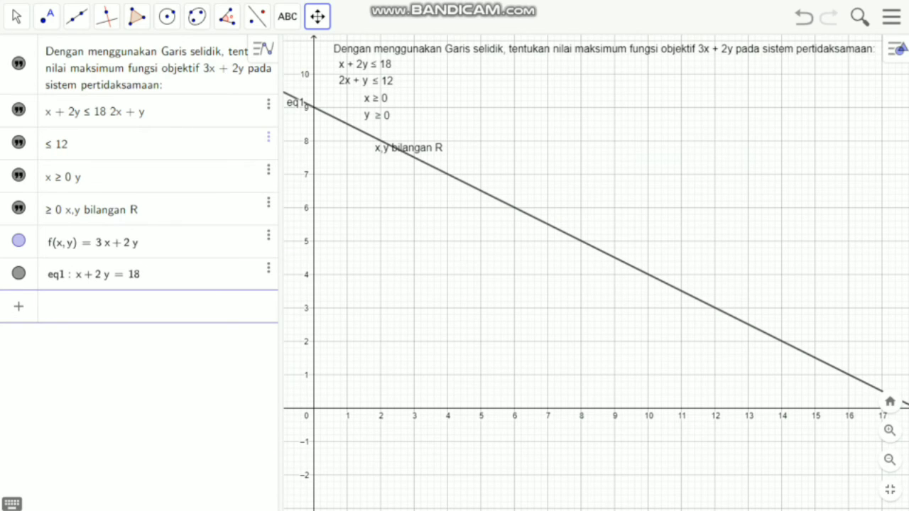
Plot the second constraint's boundary line 2x + y = 12.
text(x)
key(BackSpace)
text(2x + )
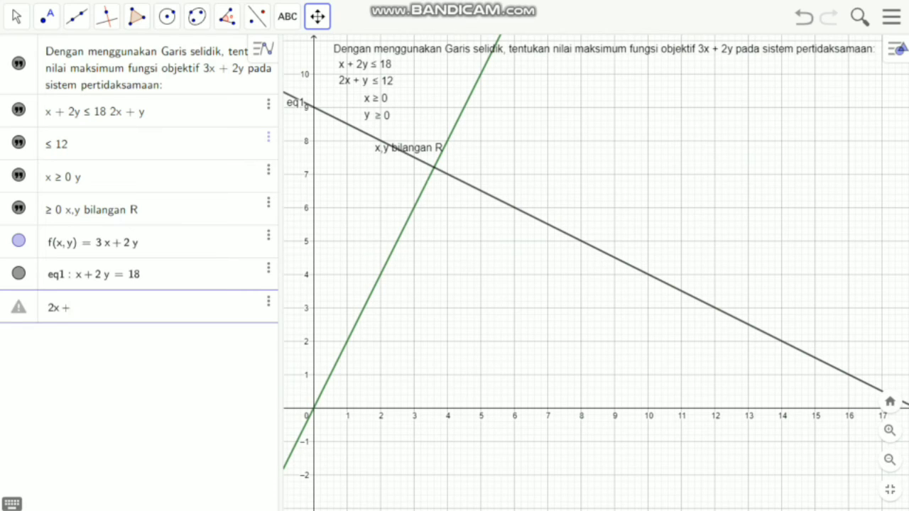
text(y = )
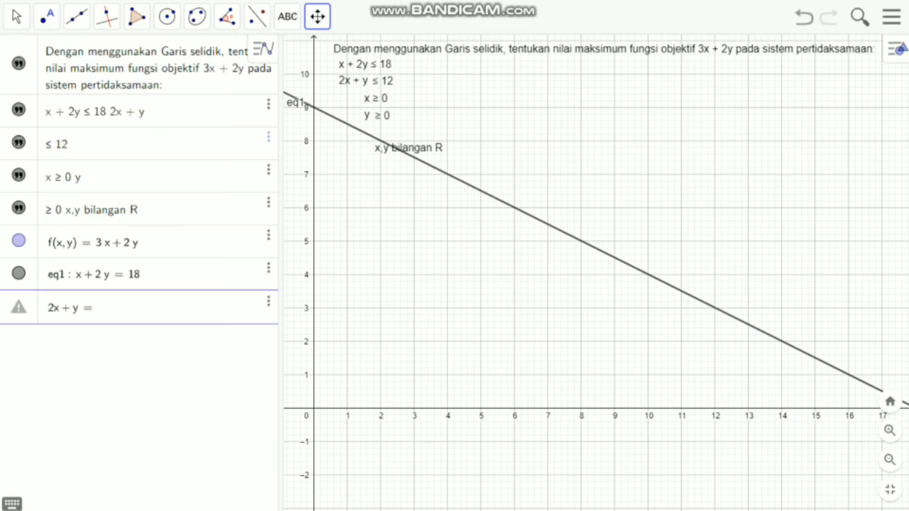
text(12)
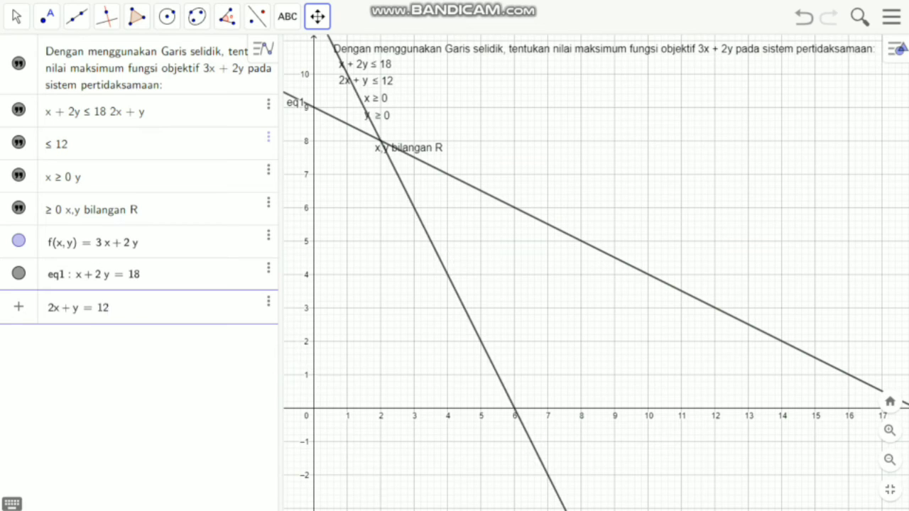
key(Return)
key(Escape)
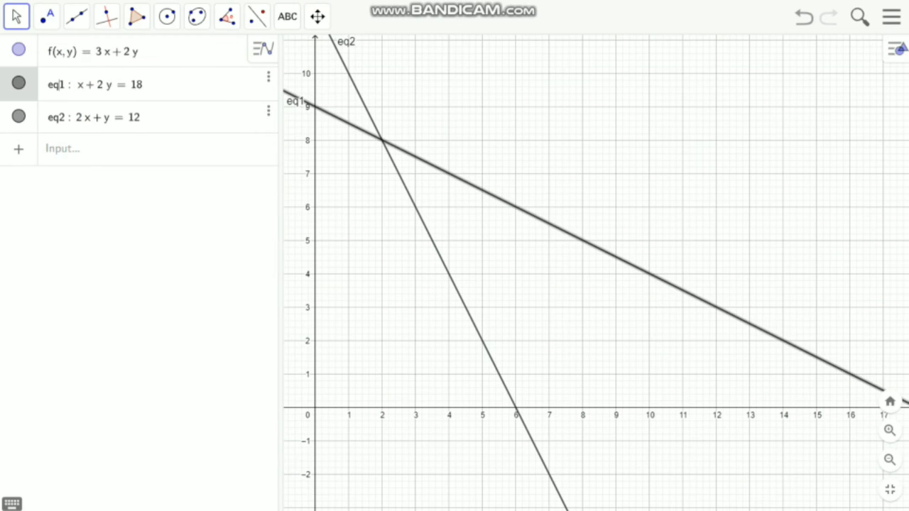
Rename the line x + 2y = 18 as A1.
key(BackSpace)
key(BackSpace)
key(BackSpace)
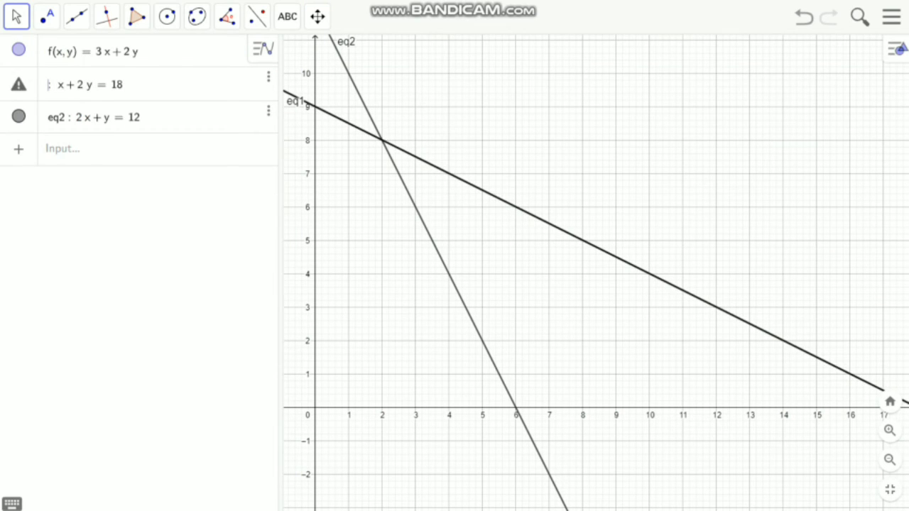
text(A)
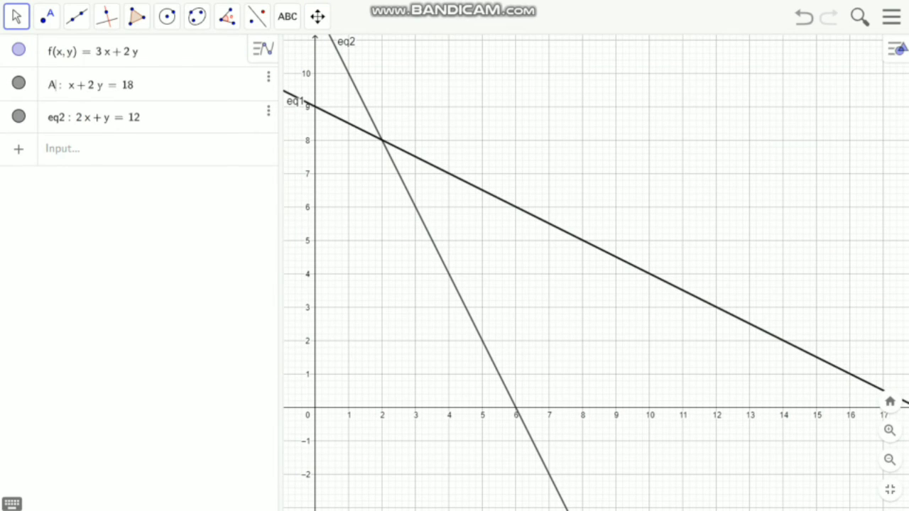
key(BackSpace)
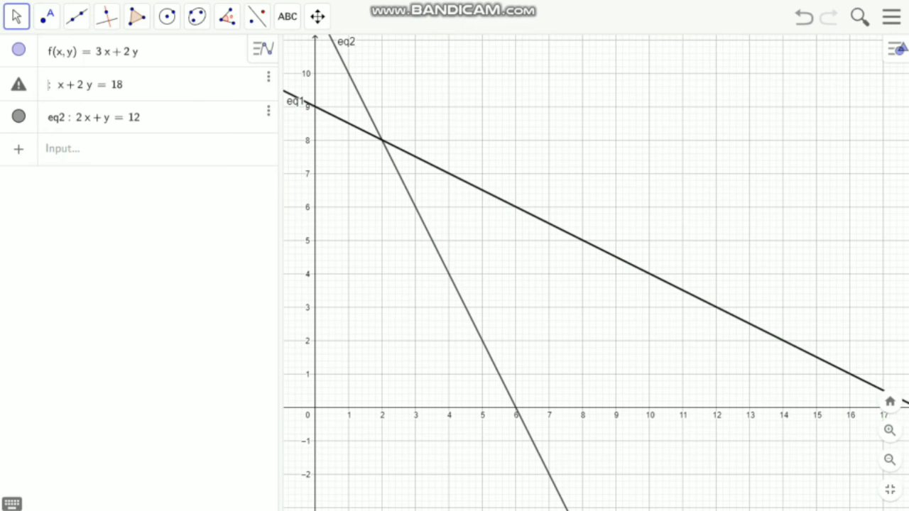
text(A1)
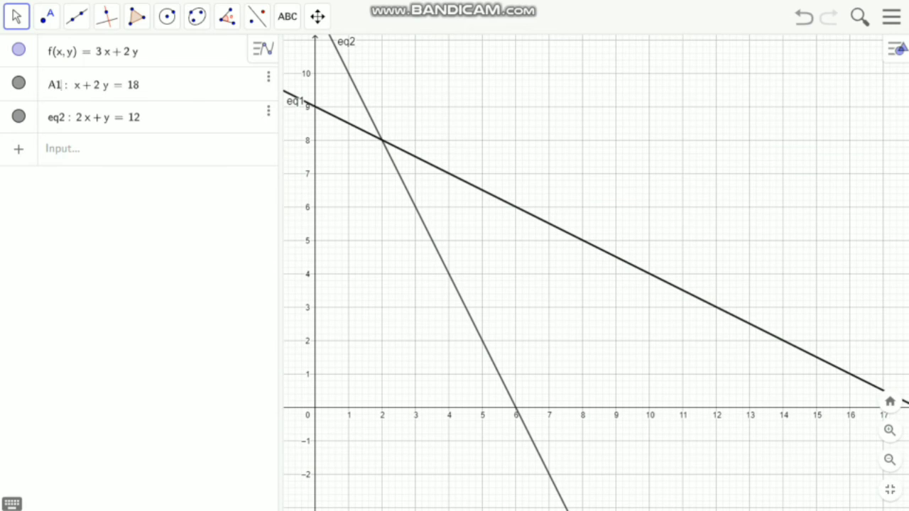
key(Return)
Rename the line 2x + y = 12 as A2.
click(66, 117)
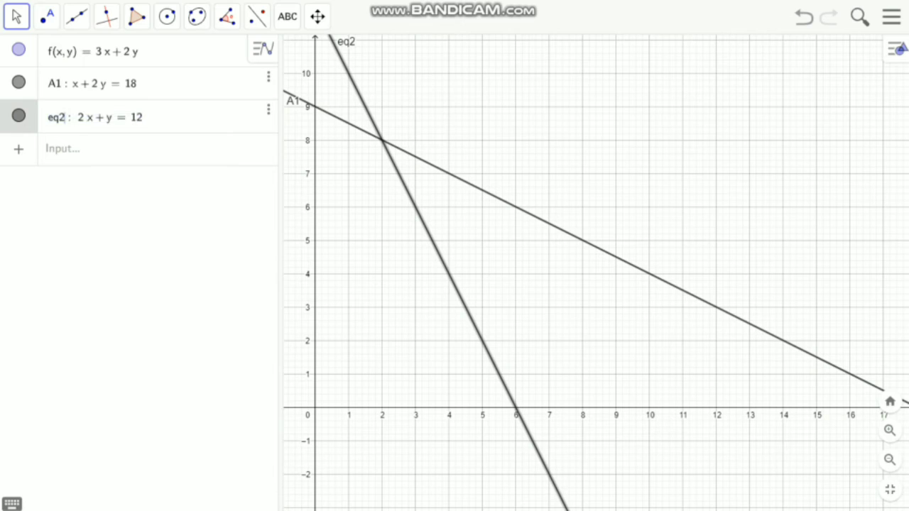
key(BackSpace)
key(BackSpace)
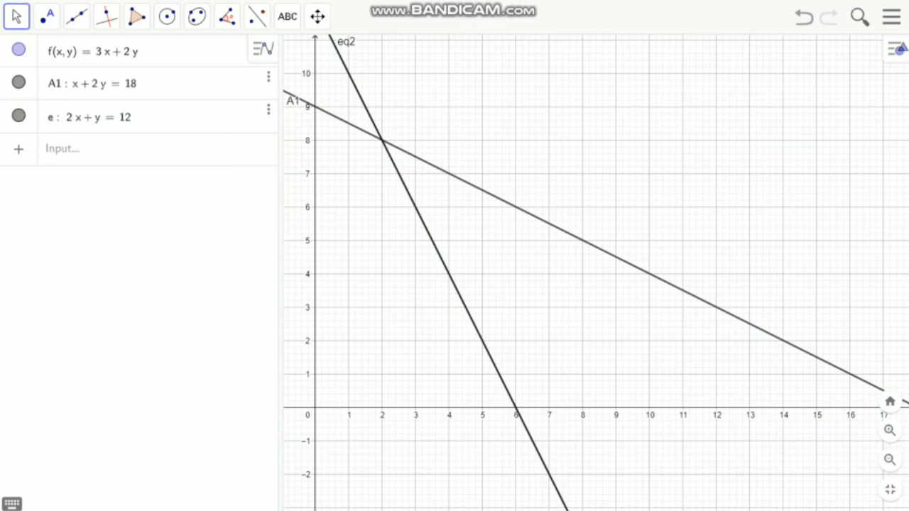
text(A2)
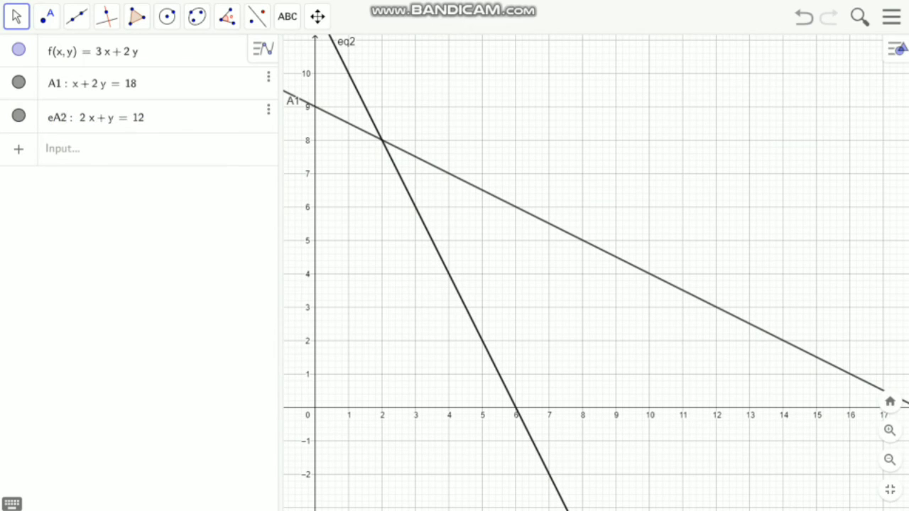
key(Left)
key(Left)
key(BackSpace)
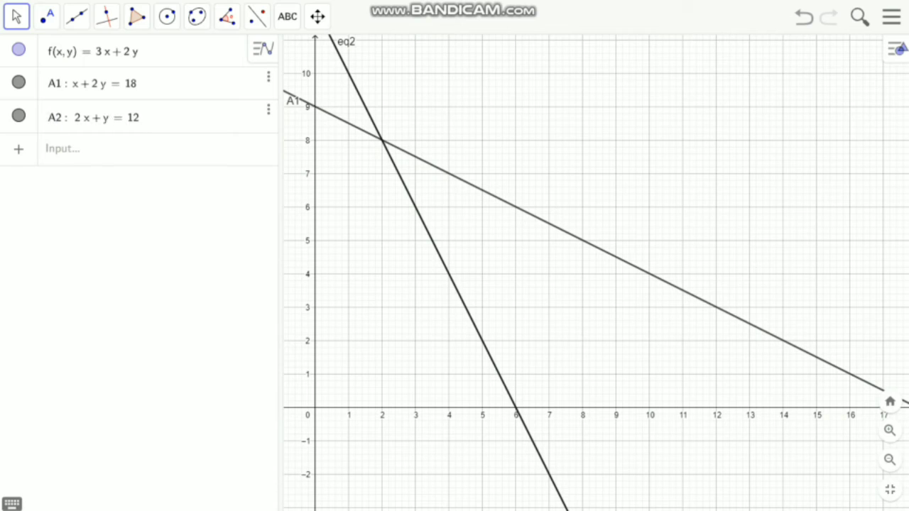
key(Return)
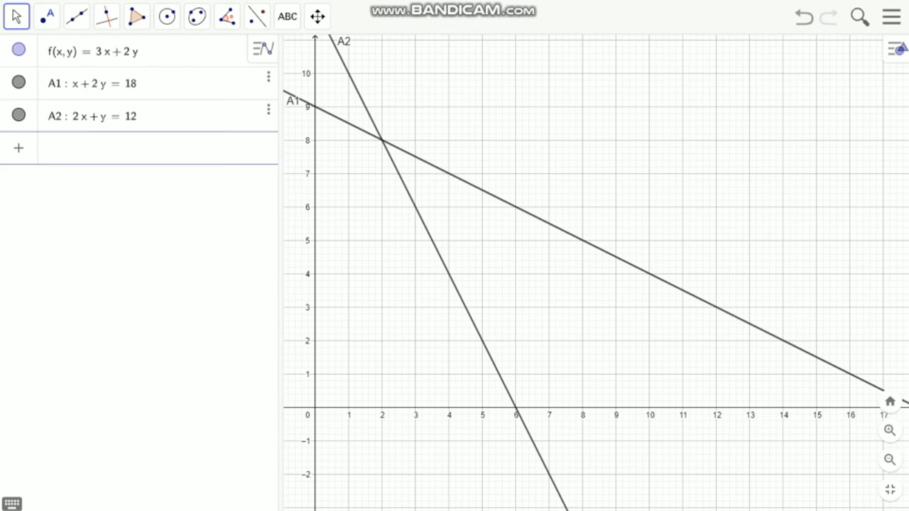
Enter the first constraint x + 2y ≤ 18 as an inequality in a new algebra row.
text(x + )
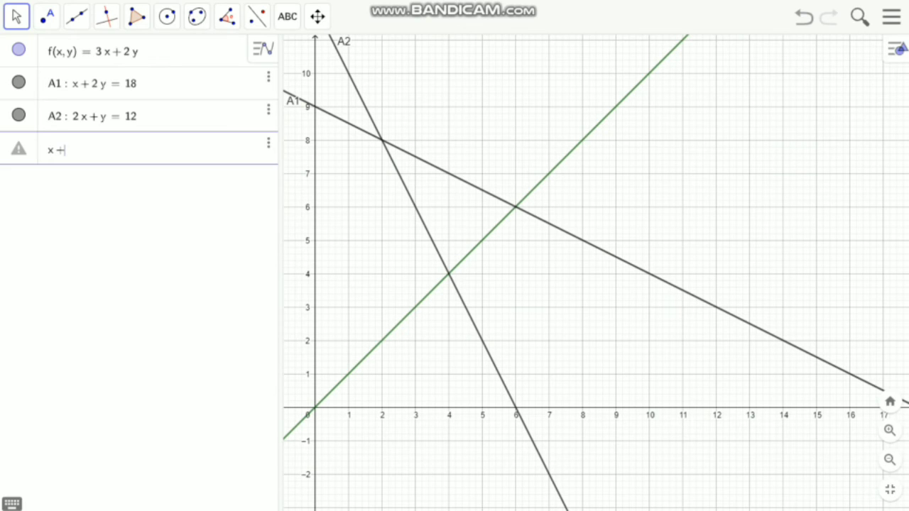
text(2)
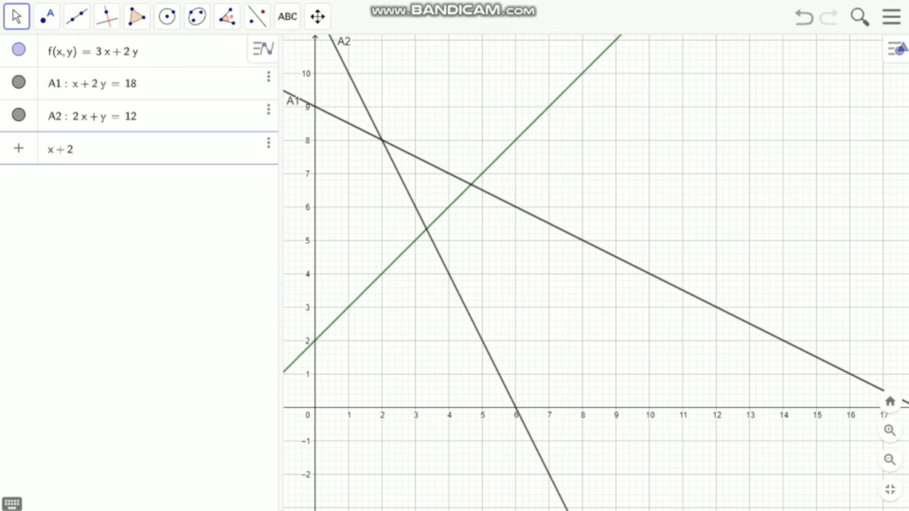
text(y)
click(11, 504)
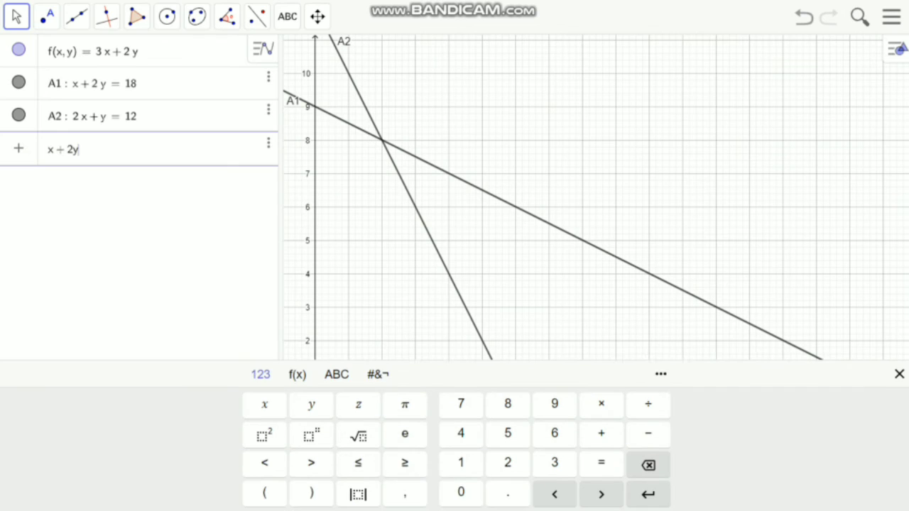
click(358, 463)
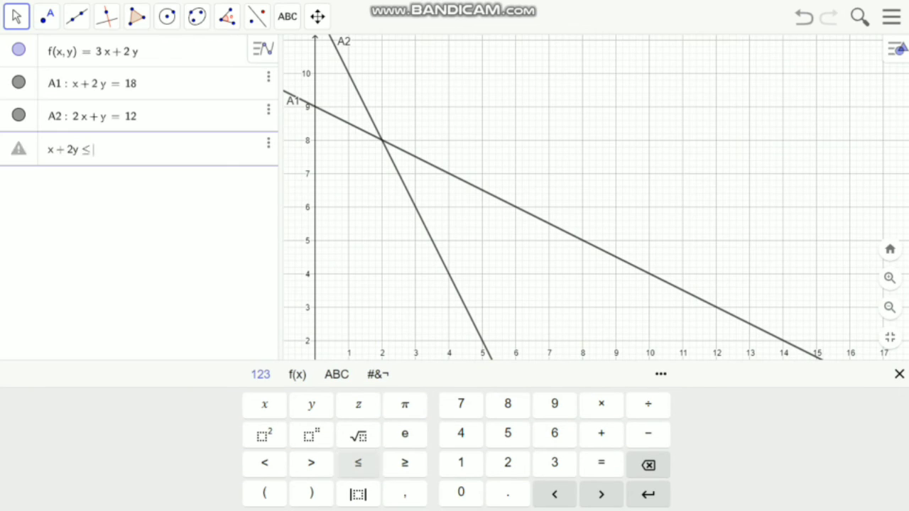
text(18)
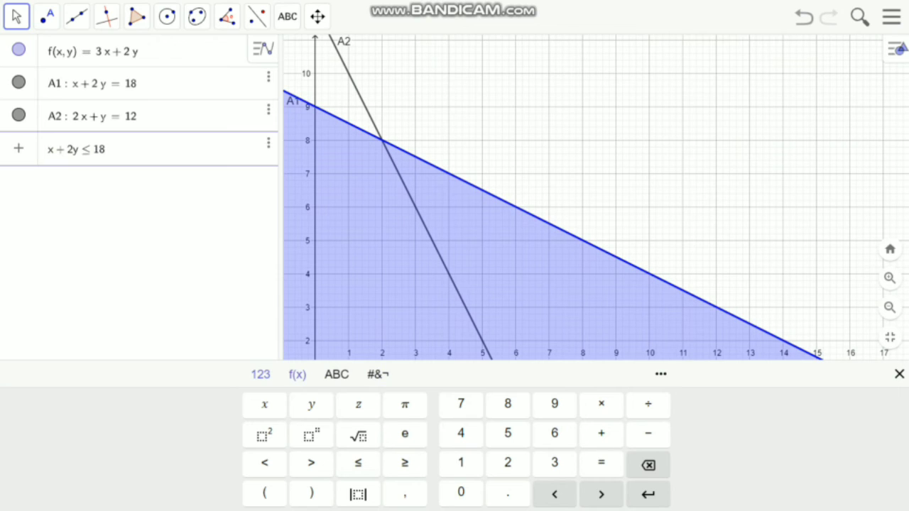
Extend the inequality with a logical AND and the second constraint 2x + y ≤ 12.
click(296, 374)
click(337, 374)
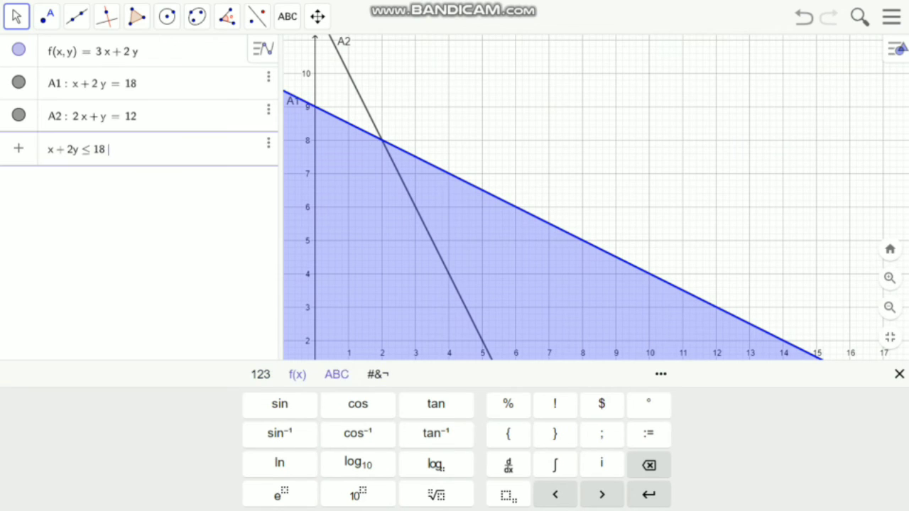
click(378, 375)
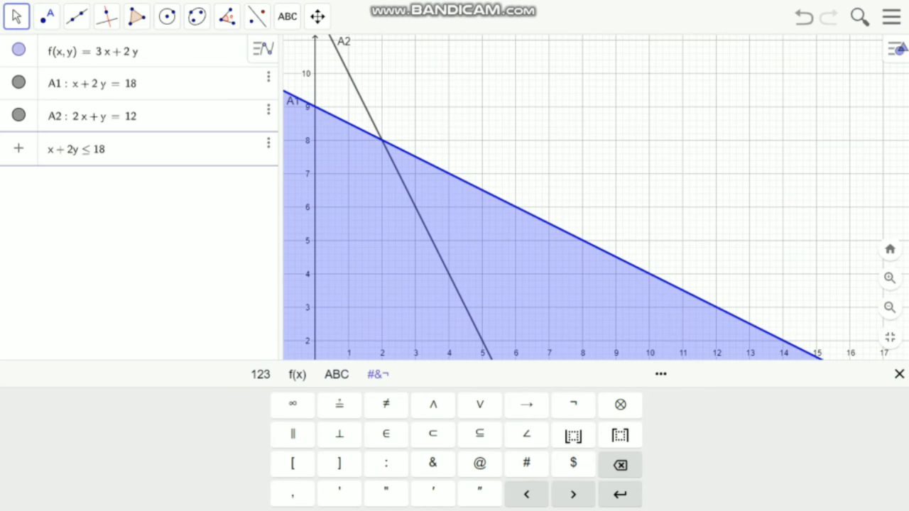
click(433, 404)
click(297, 374)
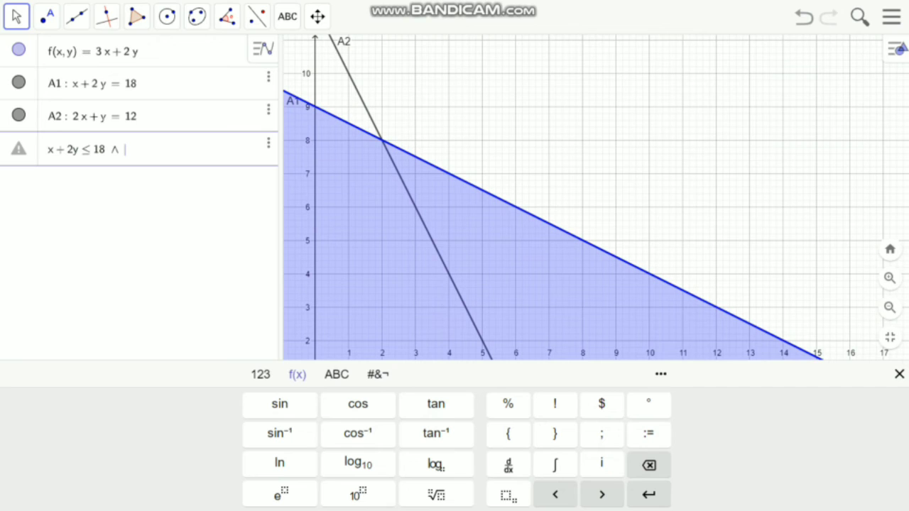
click(378, 374)
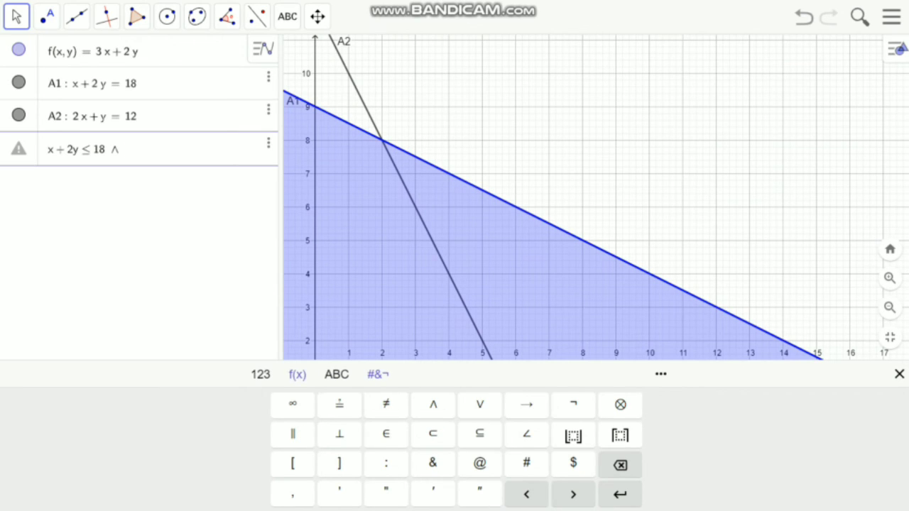
click(261, 374)
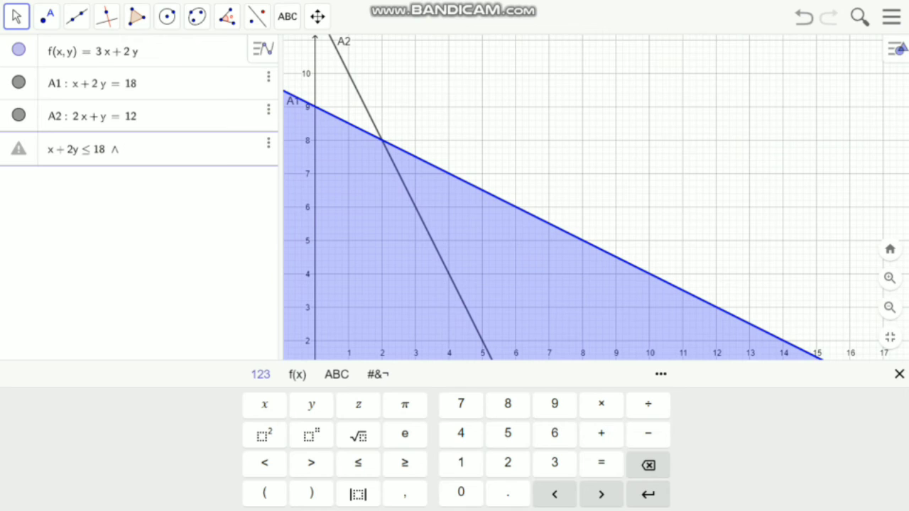
text(2x )
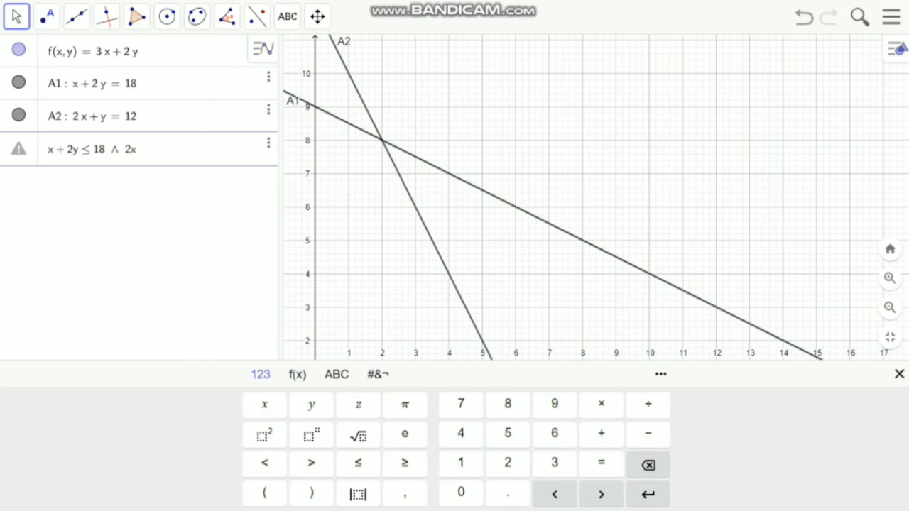
text(+ y ≤ 12)
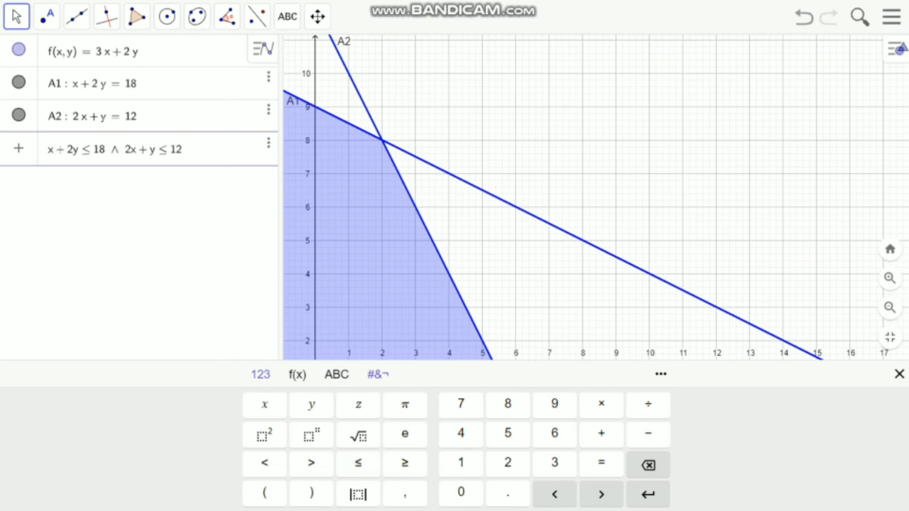
Append the non-negativity condition x ≥ 0 to the combined inequality with a logical AND.
click(377, 374)
text(∧)
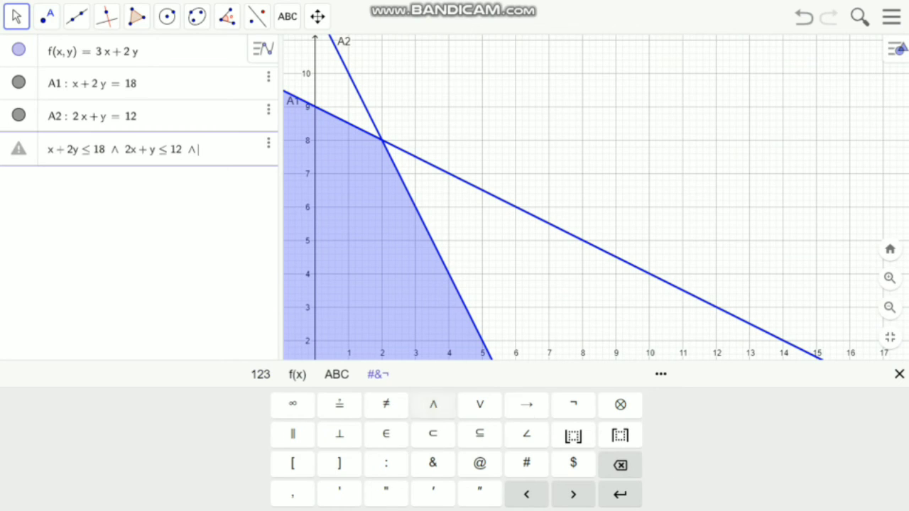
click(260, 375)
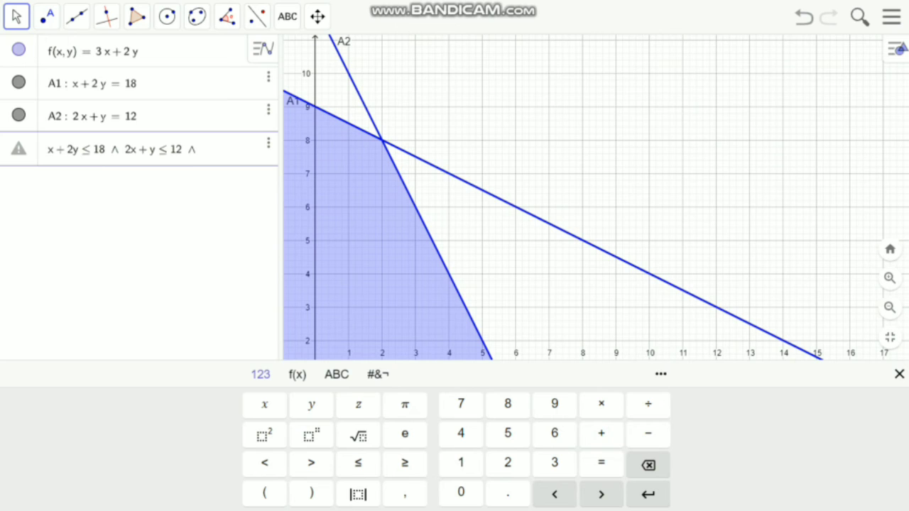
text(x )
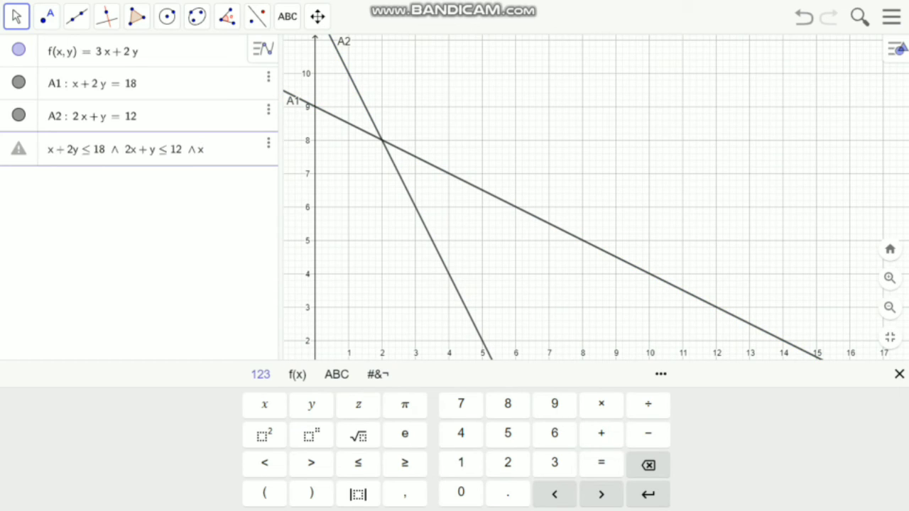
text(≥ 0)
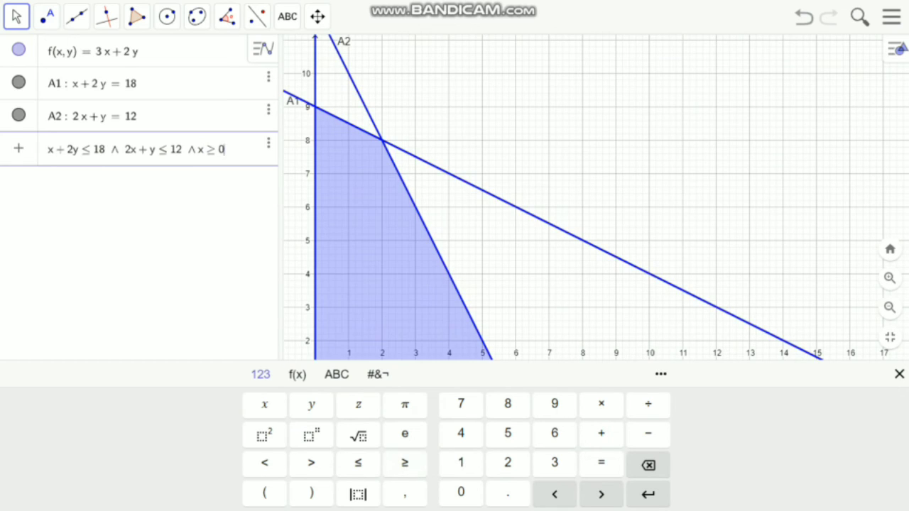
Append the condition y ≥ 0 with a logical AND and create the feasible region from the combined inequality.
click(378, 375)
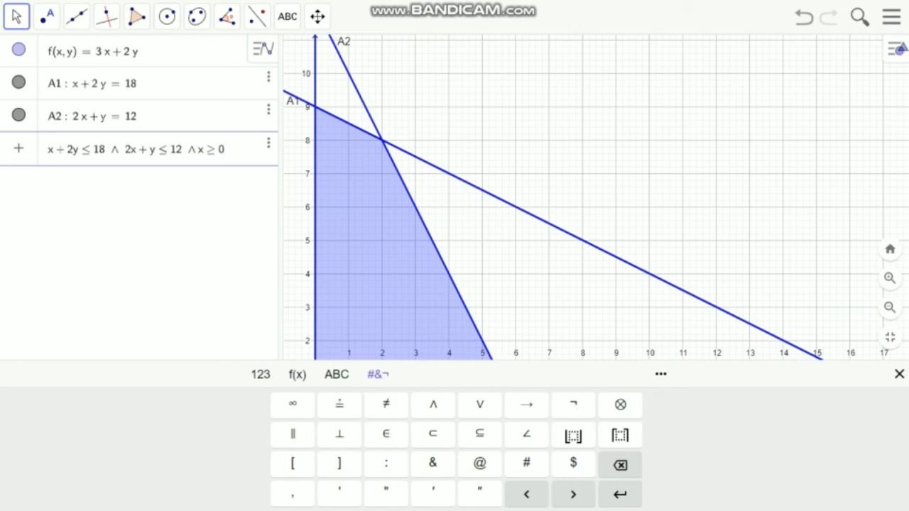
click(433, 404)
click(296, 374)
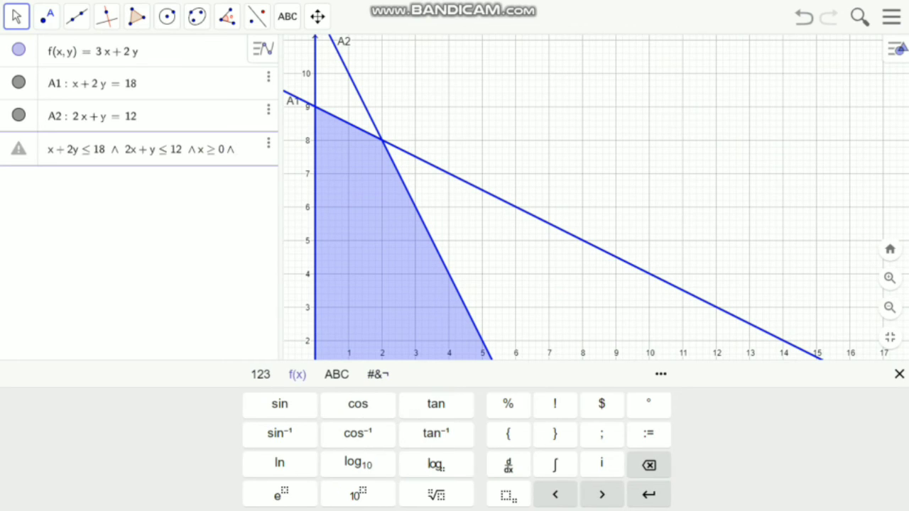
click(260, 375)
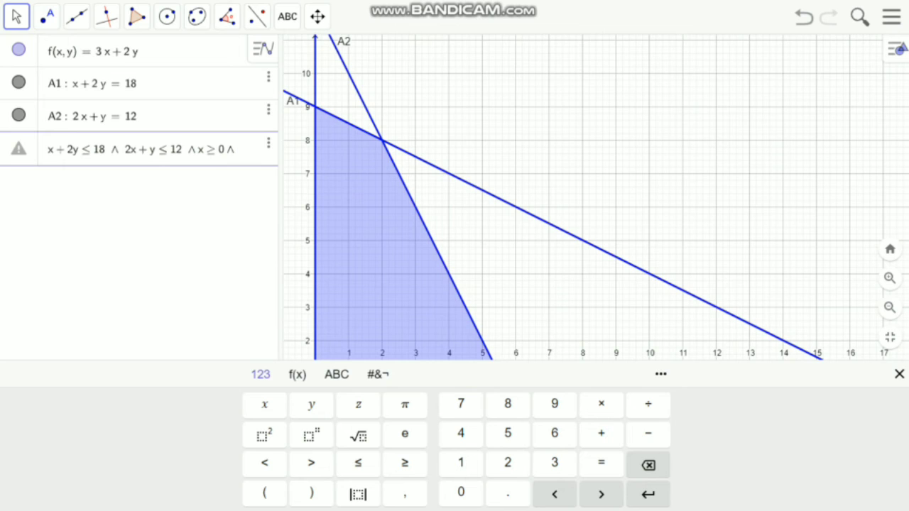
click(311, 404)
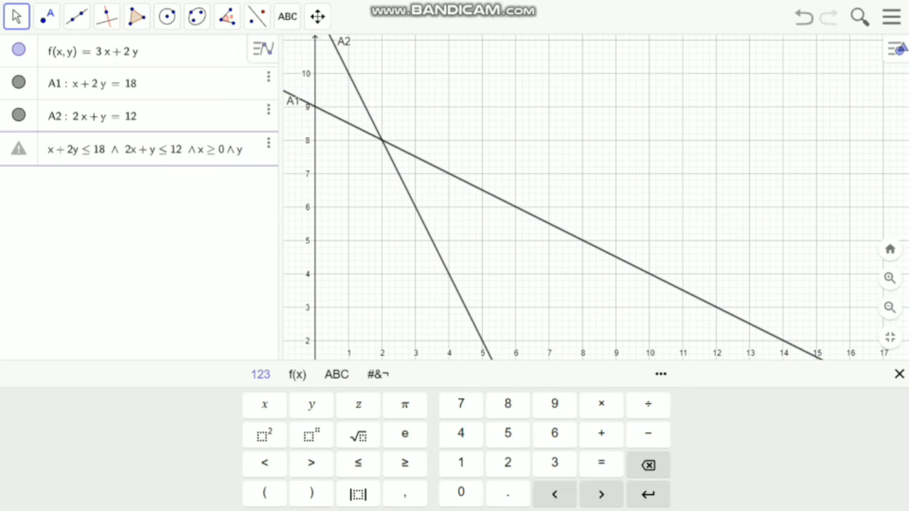
click(405, 462)
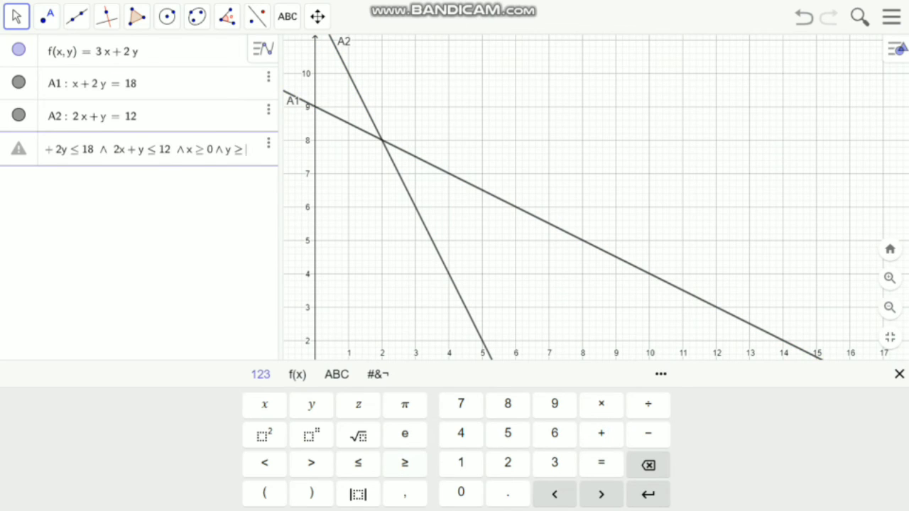
click(461, 492)
click(648, 494)
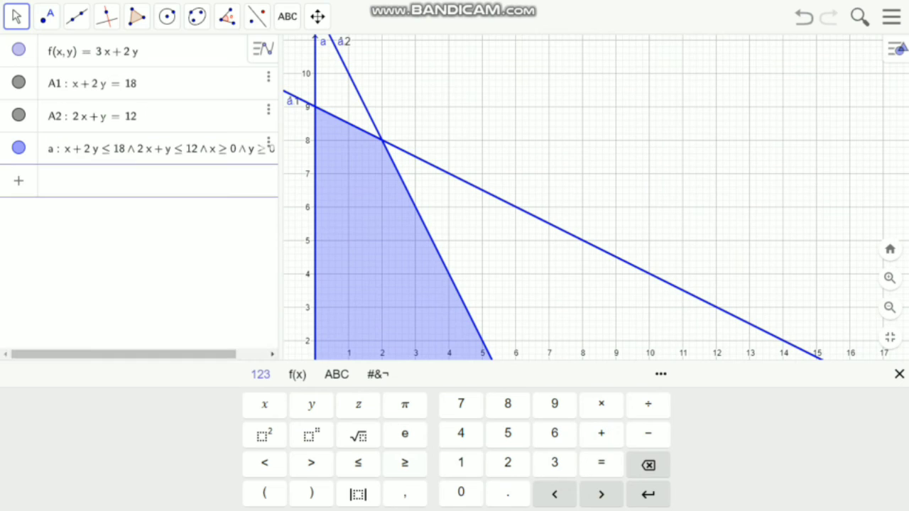
click(899, 373)
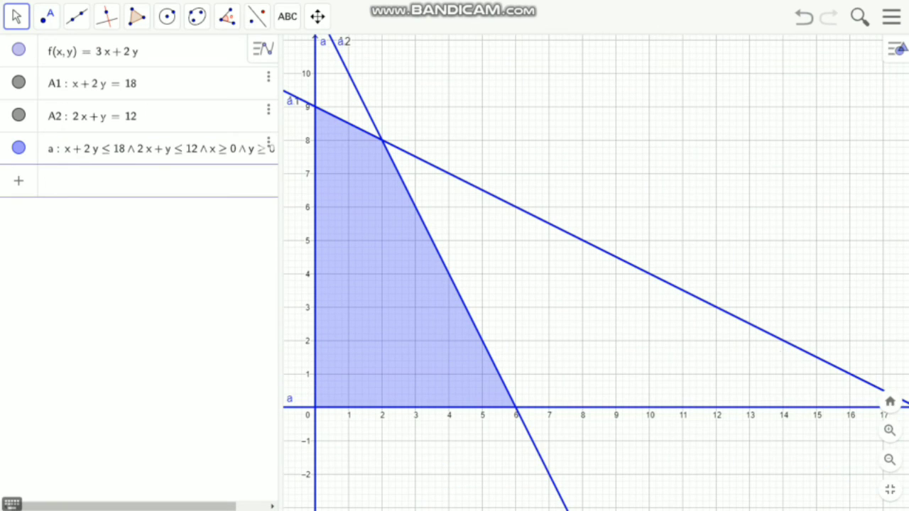
Narrow the algebra area and set the label of line A1 to show Name & Value.
click(318, 16)
click(408, 56)
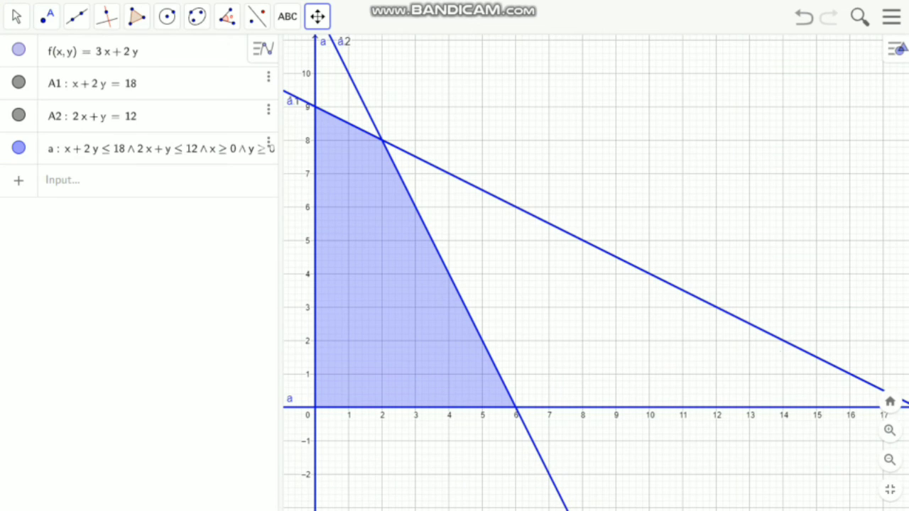
drag(597, 274, 630, 274)
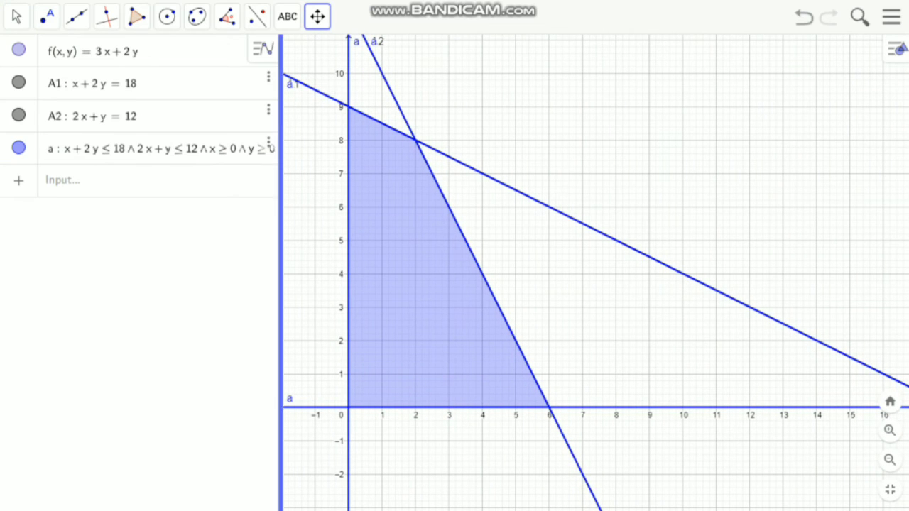
drag(281, 273, 240, 273)
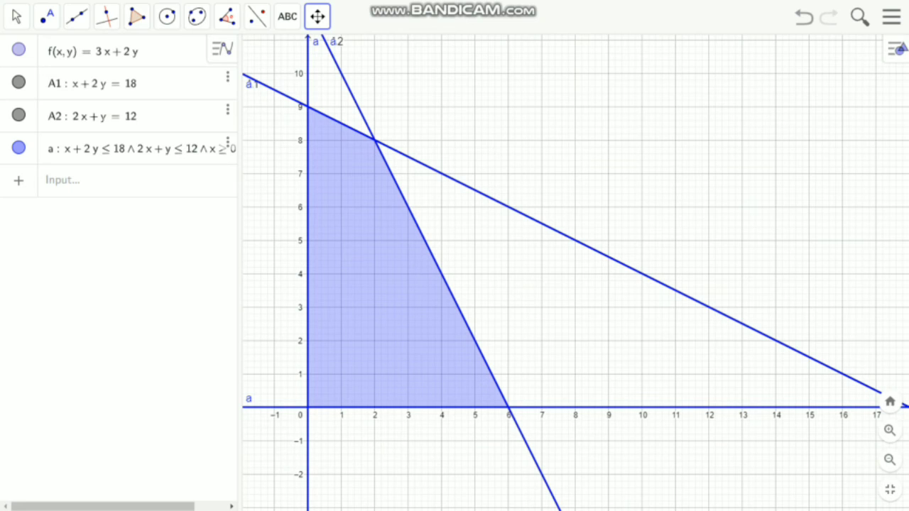
click(227, 76)
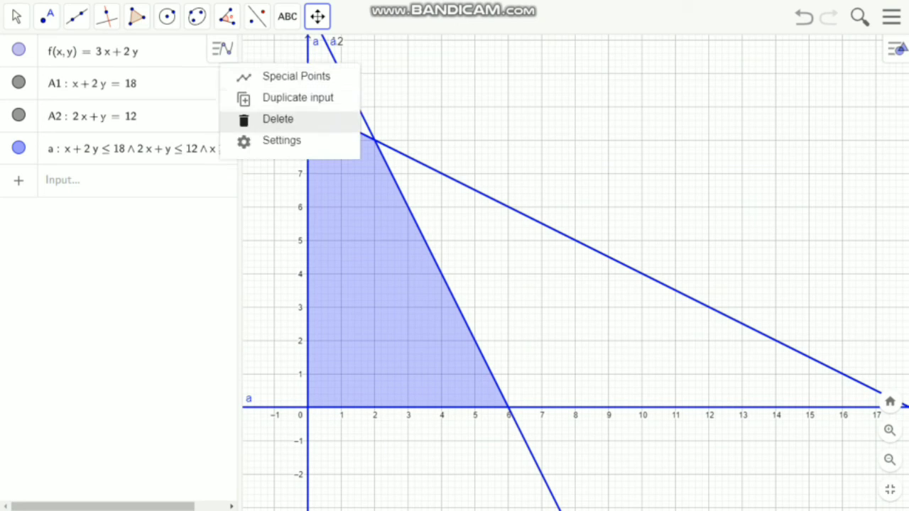
click(281, 140)
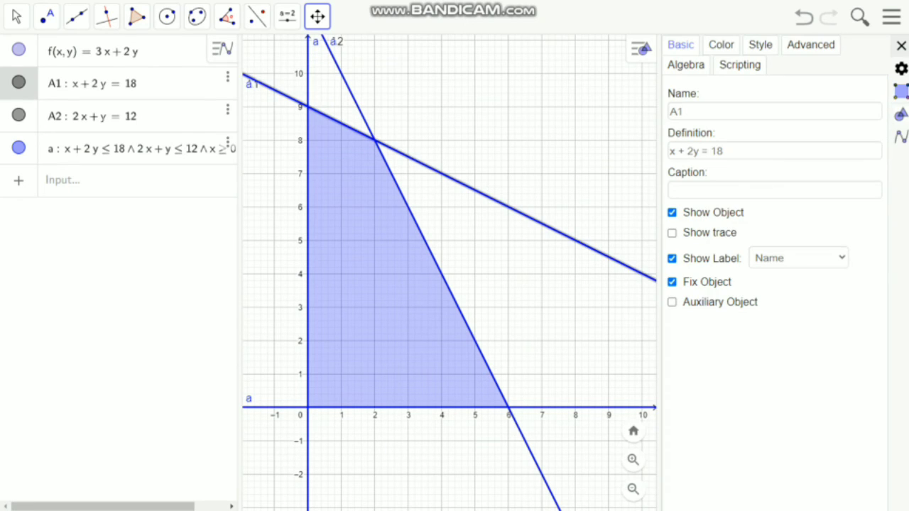
click(798, 258)
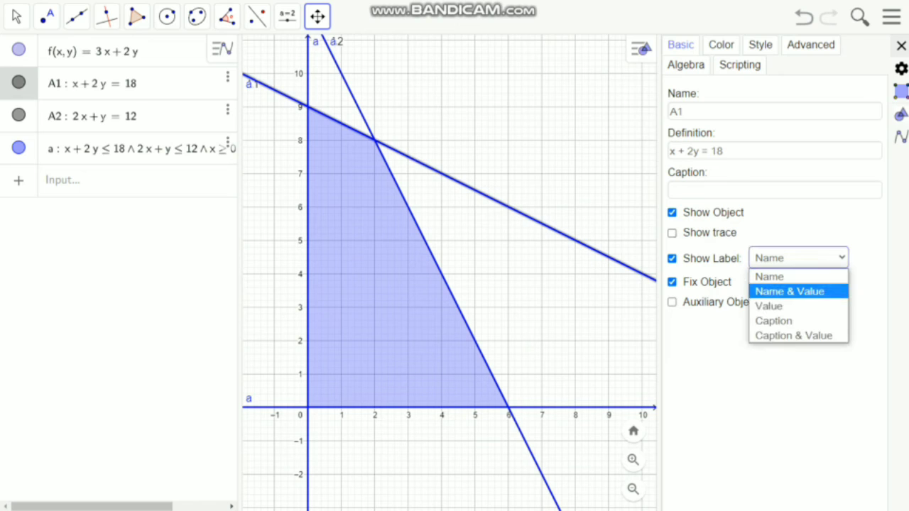
click(789, 291)
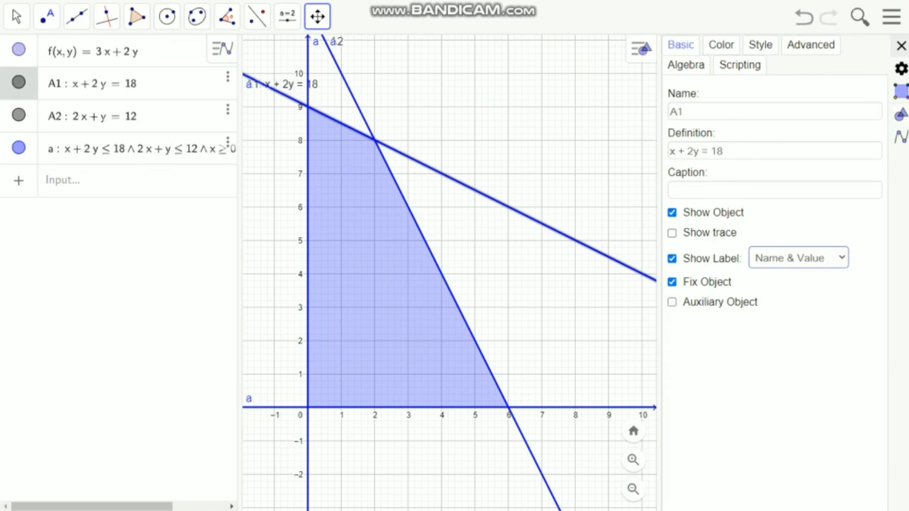
click(901, 45)
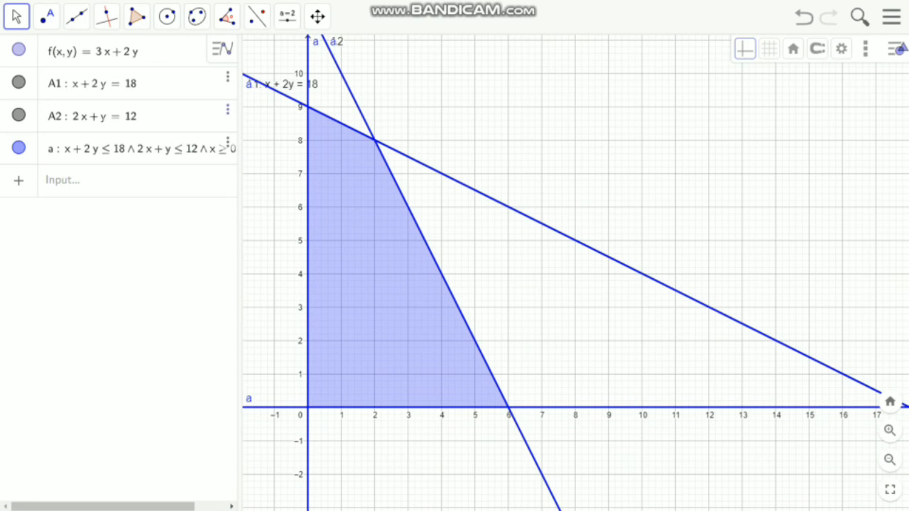
Set the label of line A2 to show Name & Value.
click(228, 76)
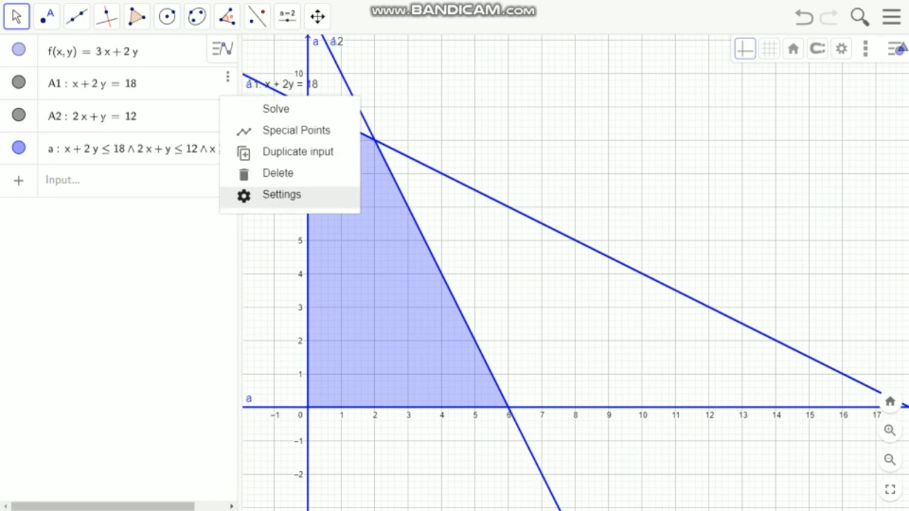
click(281, 195)
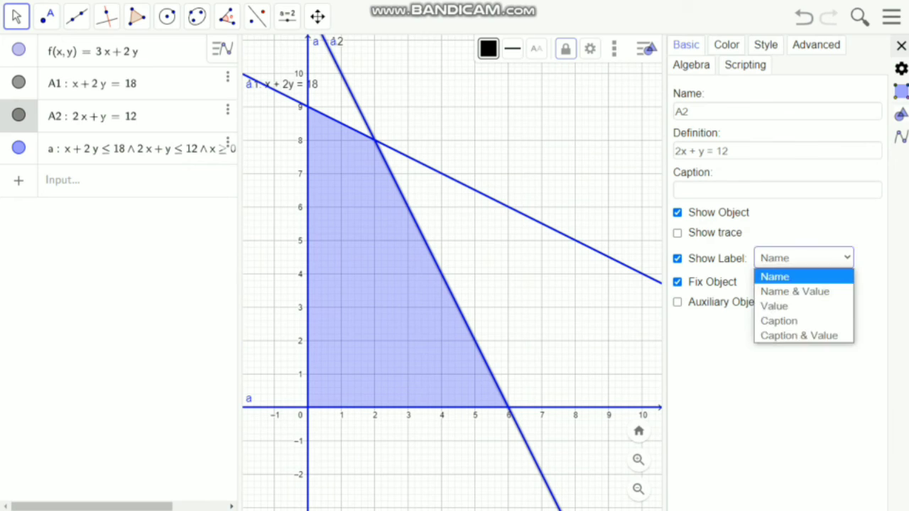
click(795, 291)
click(901, 45)
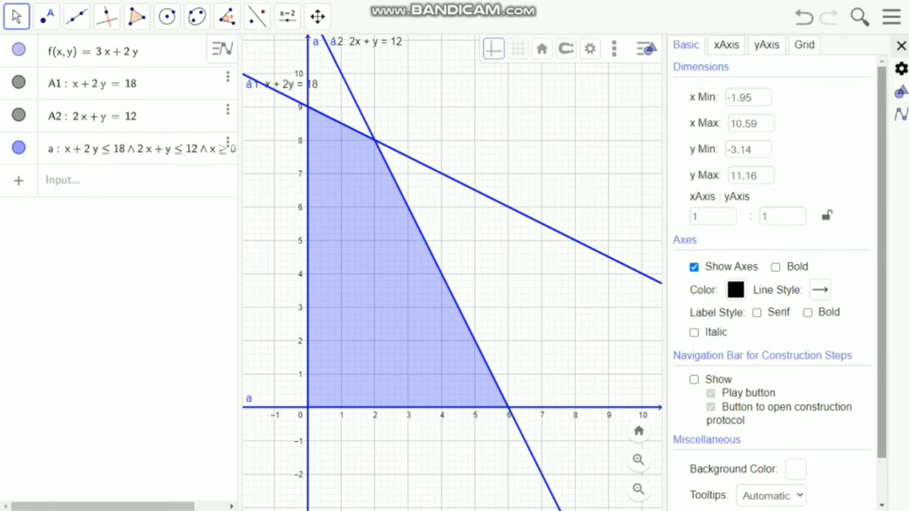
mouse_move(575, 248)
mouse_down()
mouse_move(575, 301)
mouse_move(576, 239)
mouse_up()
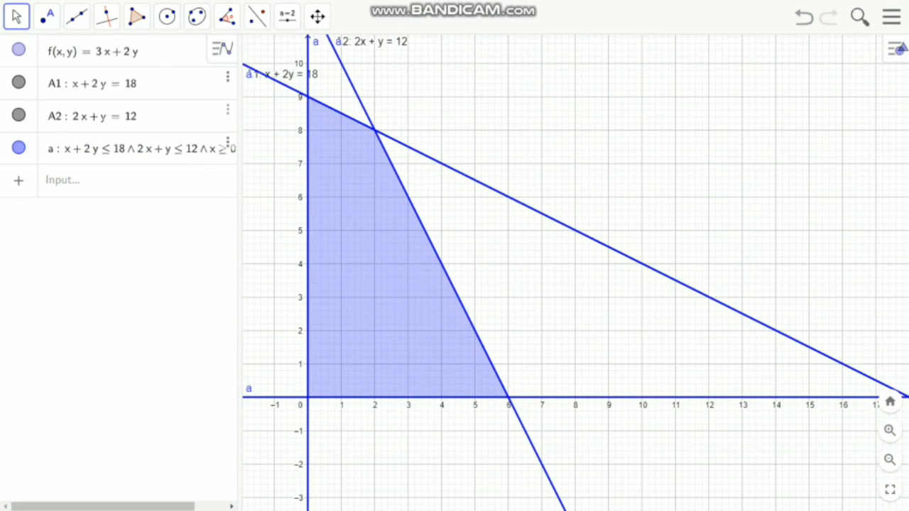
Mark the intersection of the x-axis and y-axis with the Intersect tool and try to rename the point O.
click(46, 15)
click(79, 140)
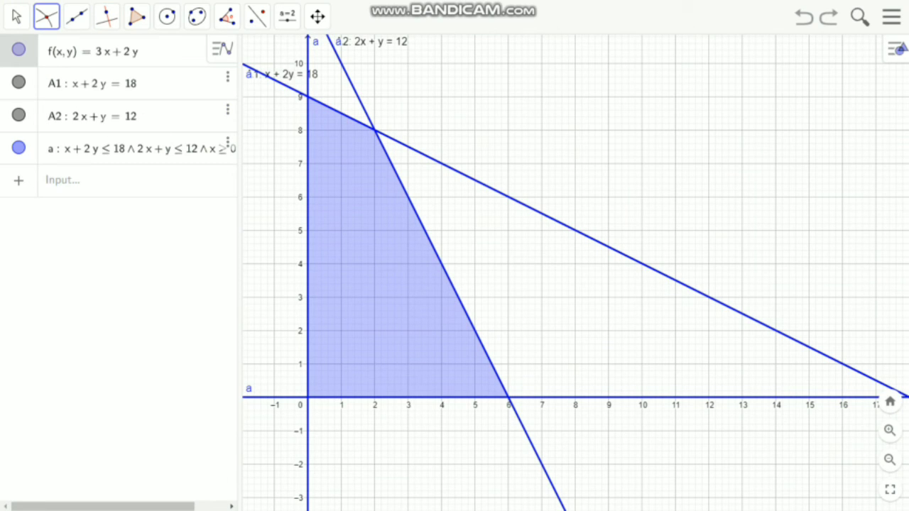
click(46, 15)
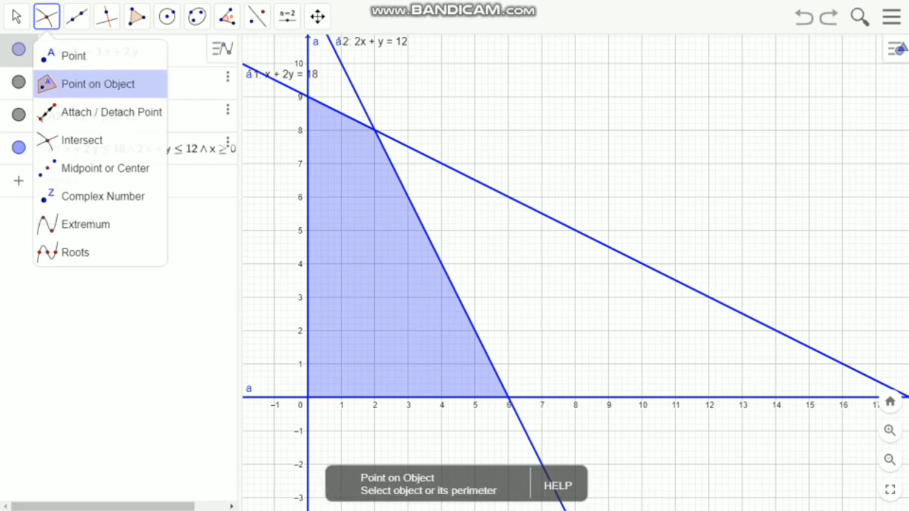
click(78, 139)
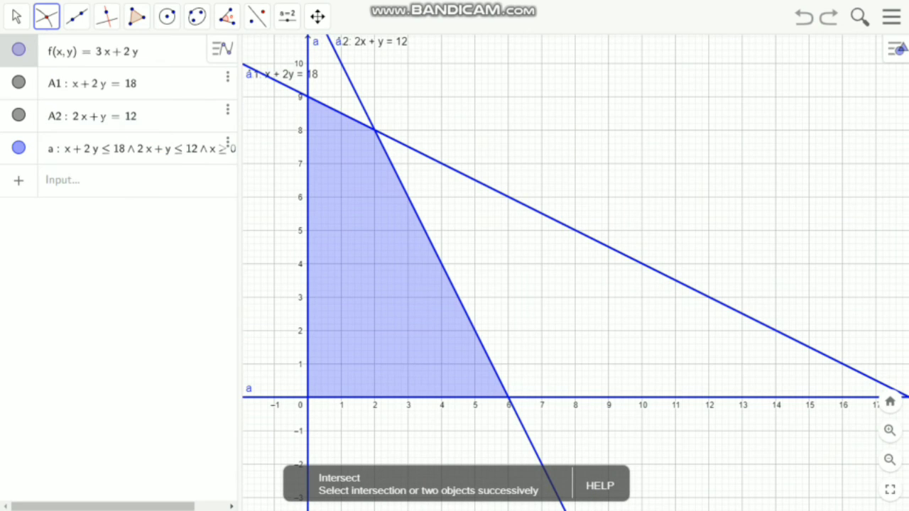
click(307, 397)
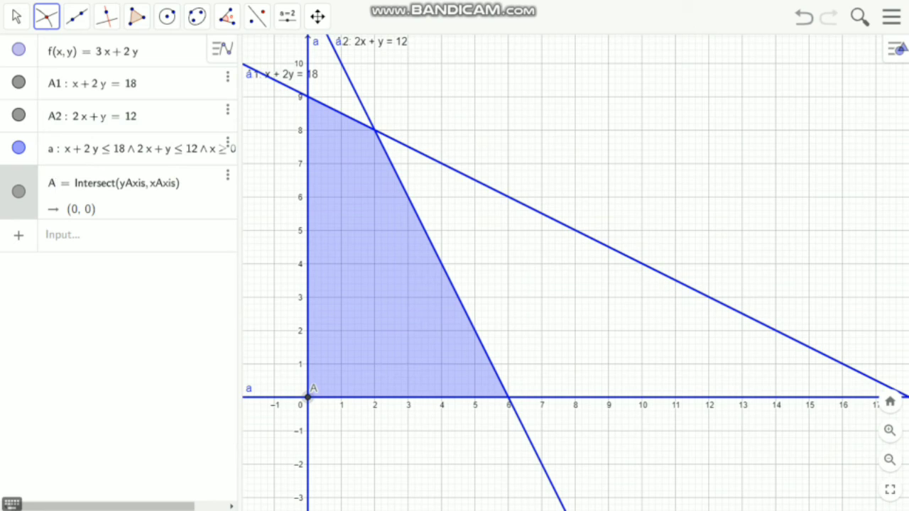
key(BackSpace)
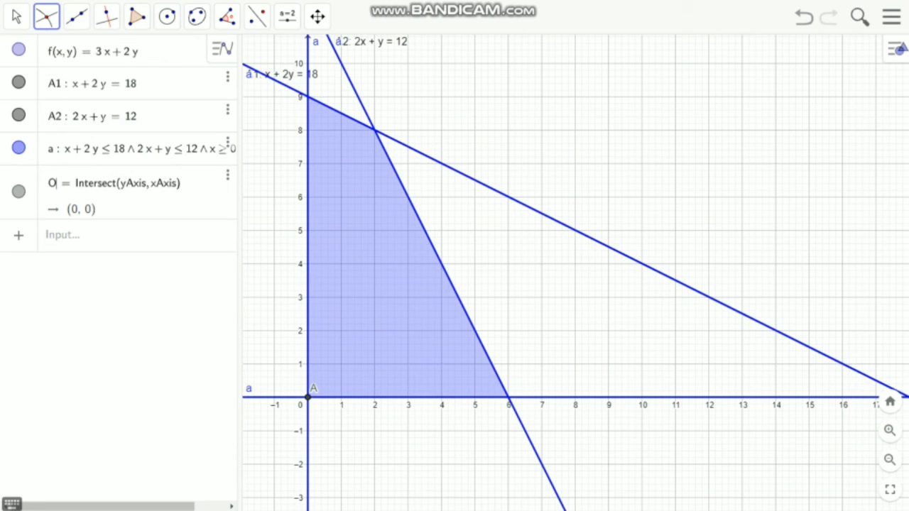
Hide the feasible region a, keeping lines A1 and A2 displayed.
click(19, 83)
click(19, 115)
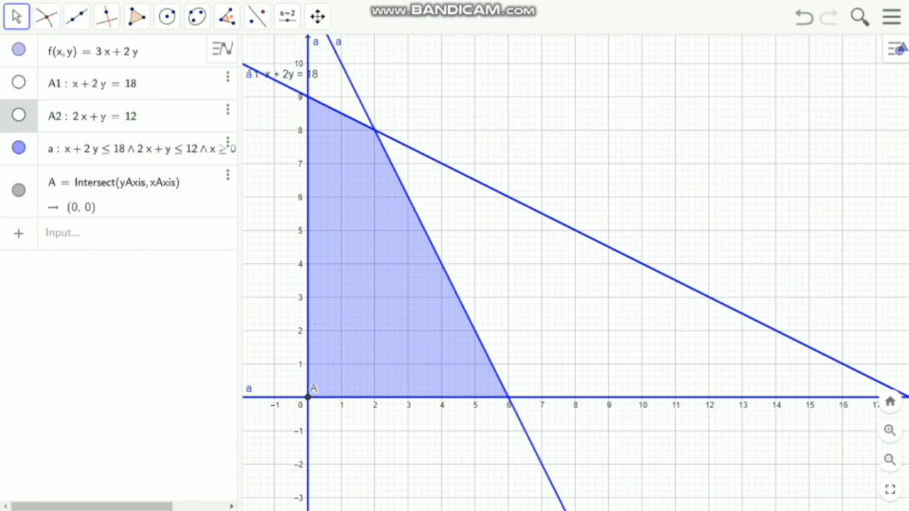
click(18, 115)
click(18, 82)
click(18, 147)
Mark the intersection of line A2 with the x-axis using the Intersect tool.
click(46, 16)
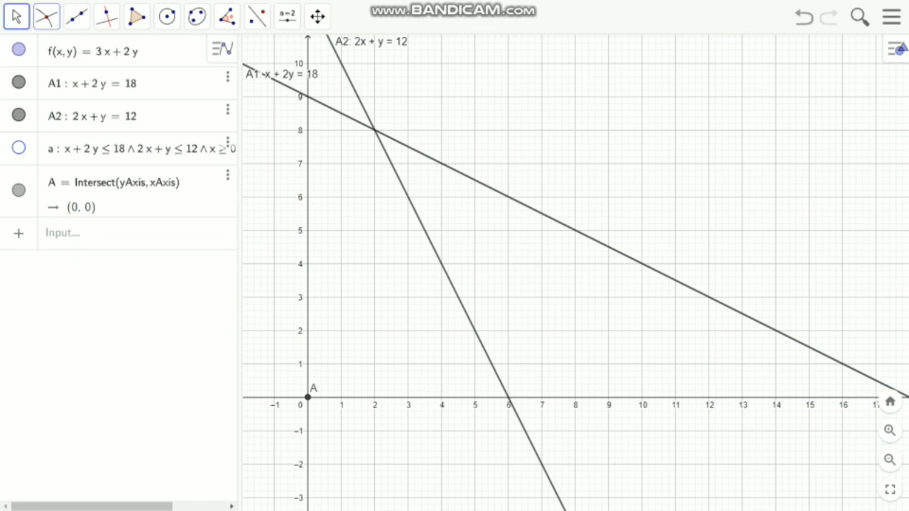
click(46, 16)
click(82, 140)
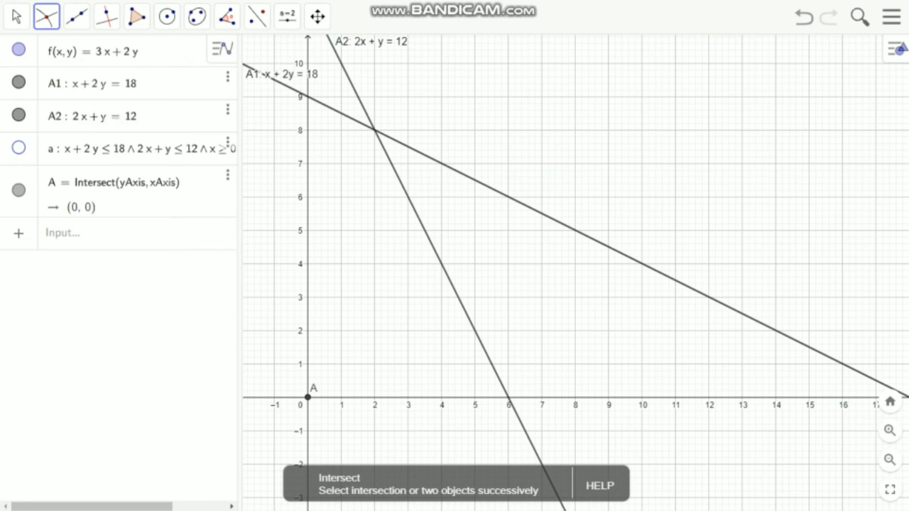
click(509, 397)
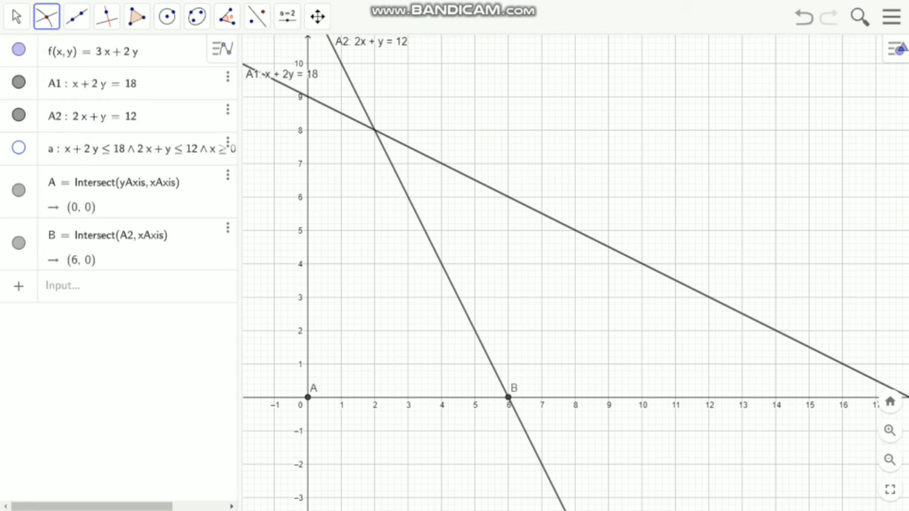
Rename the origin point as O and the intersection of A2 with the x-axis as A.
click(56, 183)
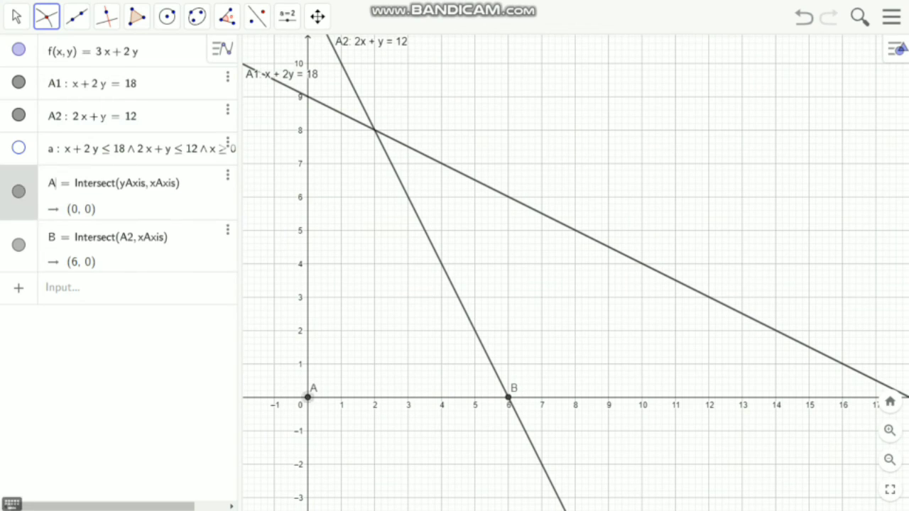
key(BackSpace)
text(O)
click(56, 235)
key(BackSpace)
text(A)
key(Return)
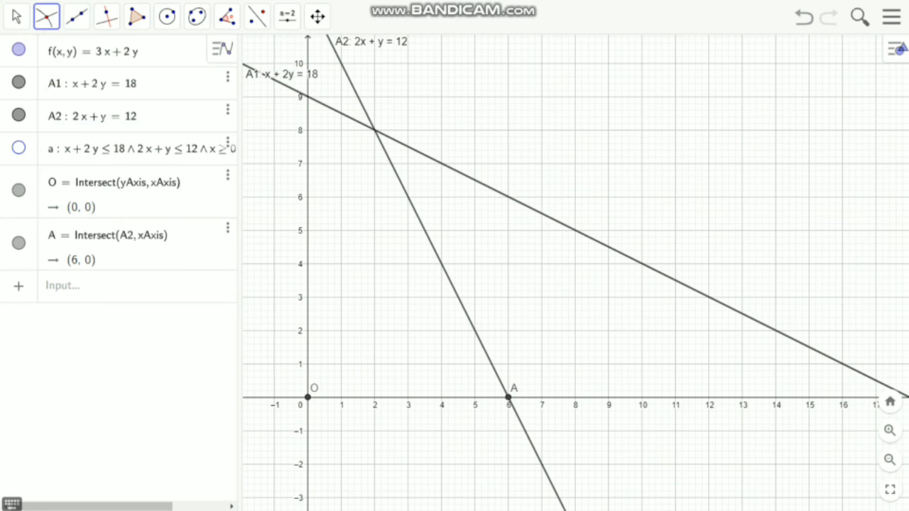
Mark the intersections of A1 with A2 and of A1 with the y-axis, and show the feasible region again.
click(46, 17)
click(82, 140)
click(374, 130)
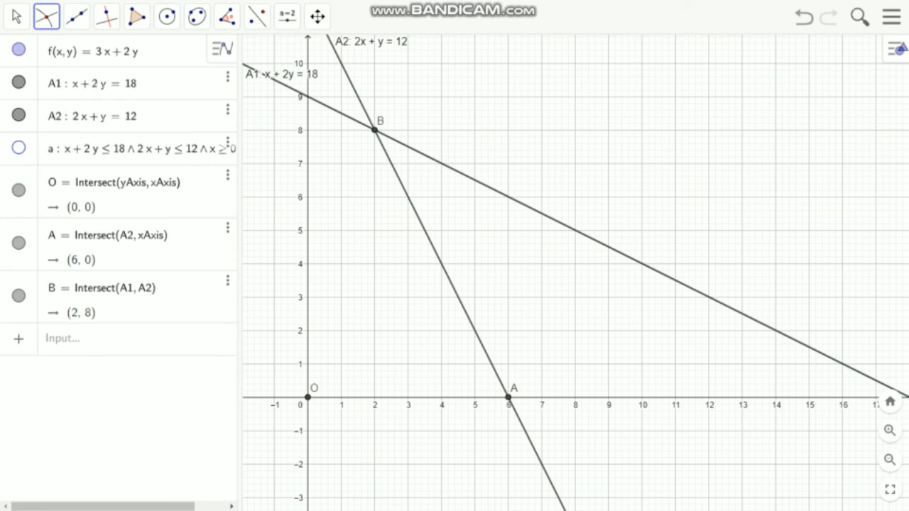
click(308, 97)
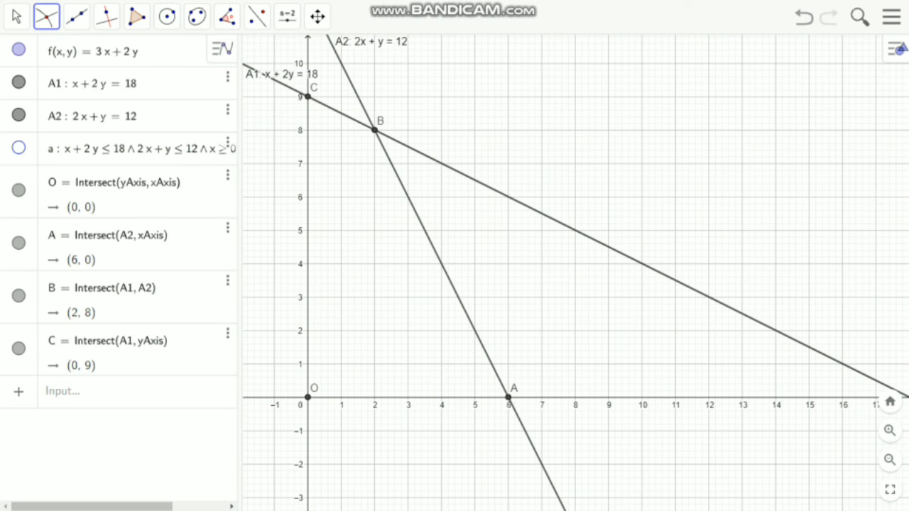
click(18, 147)
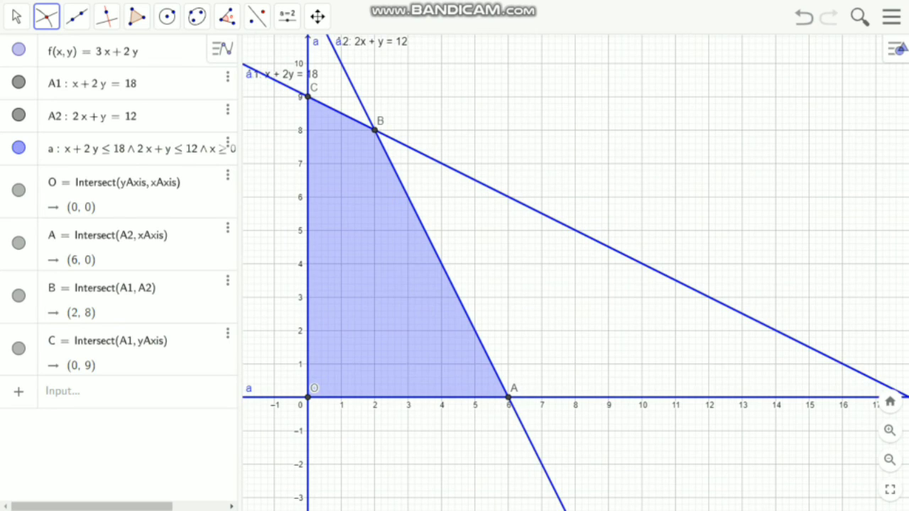
Set the label of point A to show Name & Value.
click(228, 227)
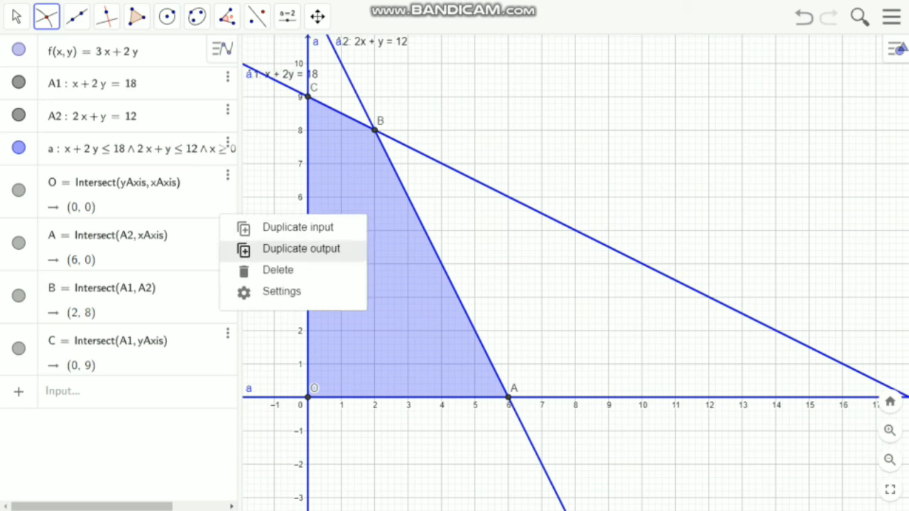
click(282, 291)
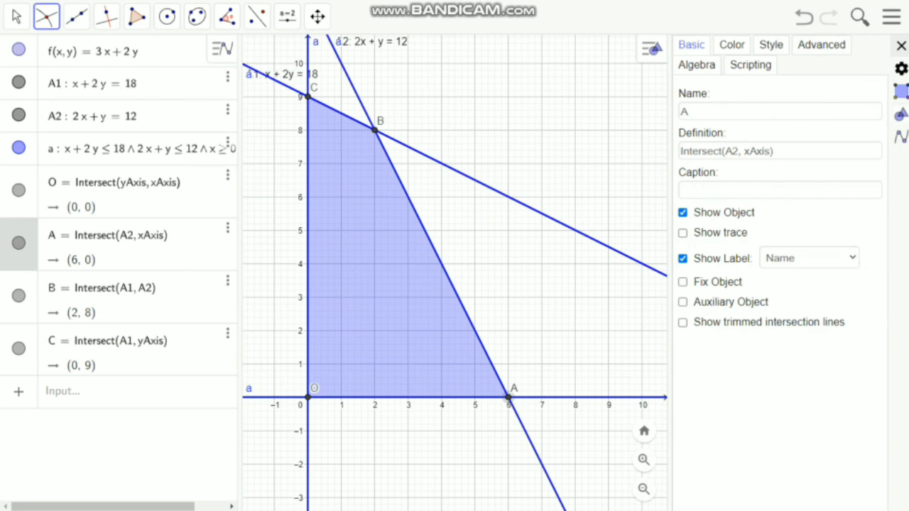
click(808, 258)
click(800, 291)
key(Escape)
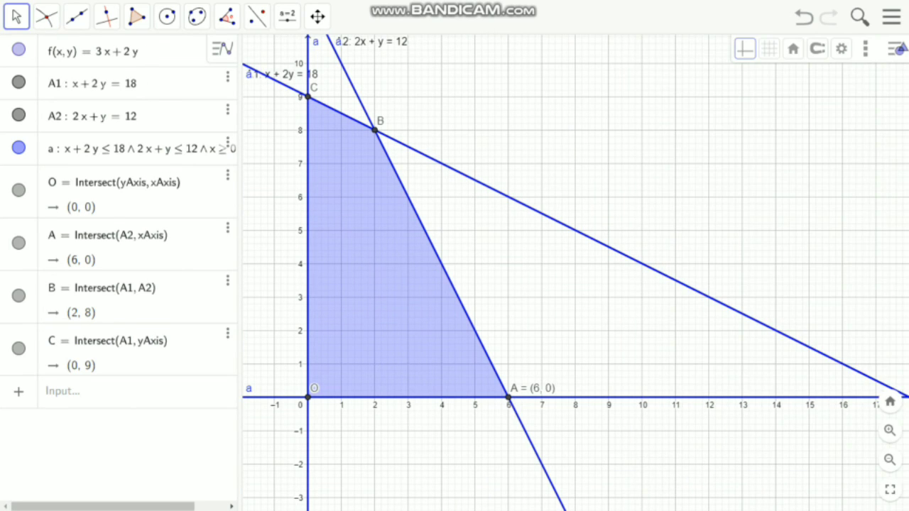
Set the label of point B to show Name & Value.
click(227, 280)
click(274, 345)
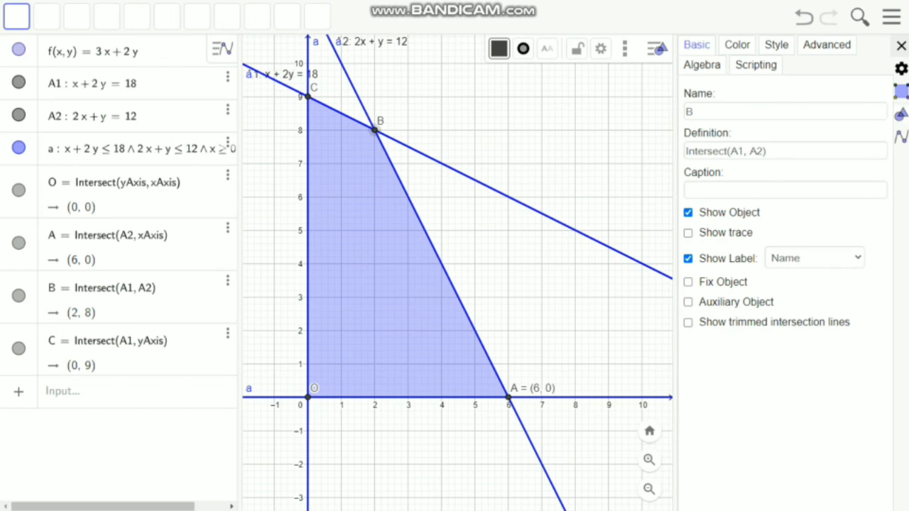
click(814, 257)
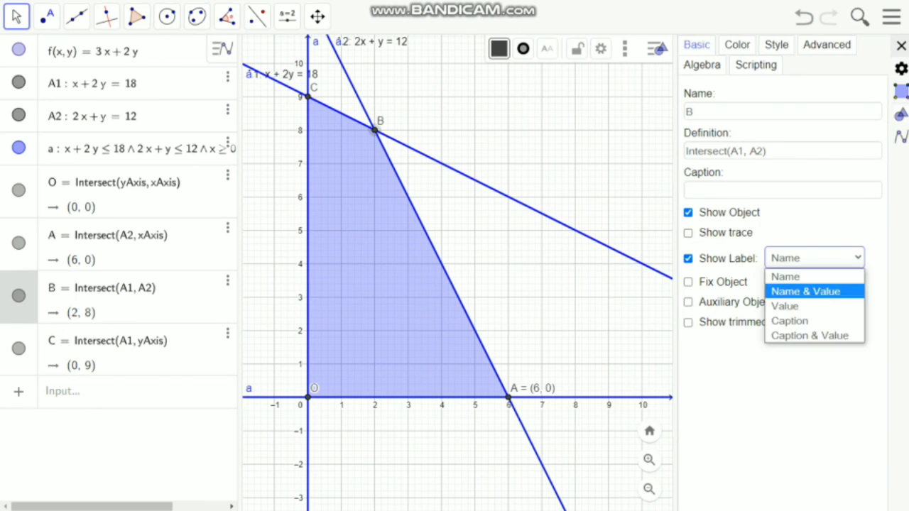
click(805, 291)
click(901, 46)
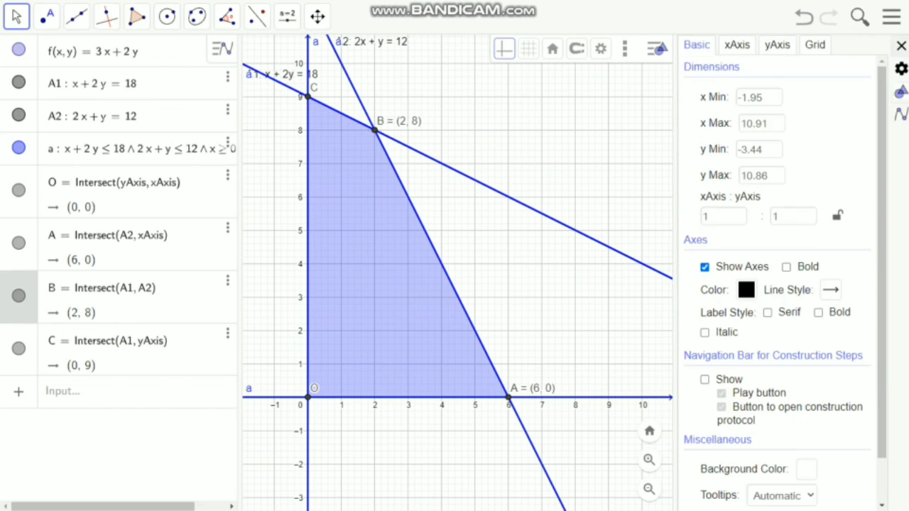
Set the label of point C to show Name & Value.
click(164, 341)
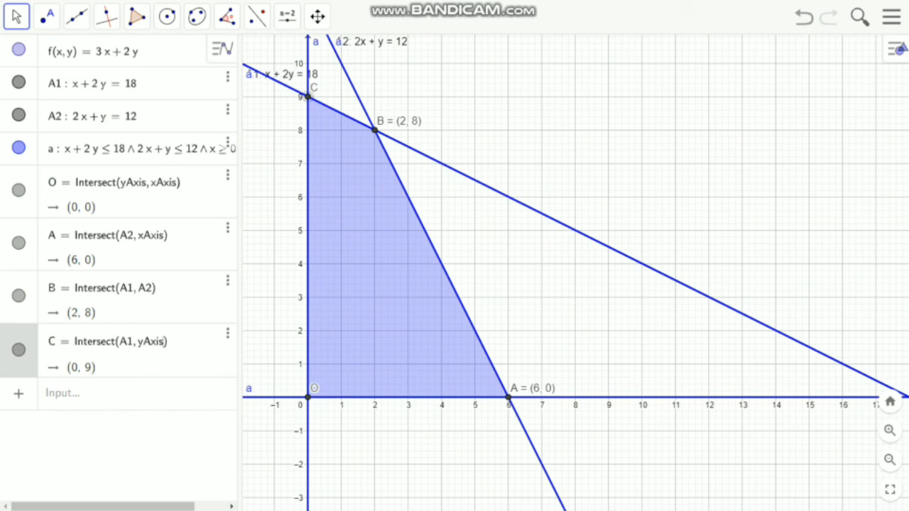
click(227, 333)
click(281, 397)
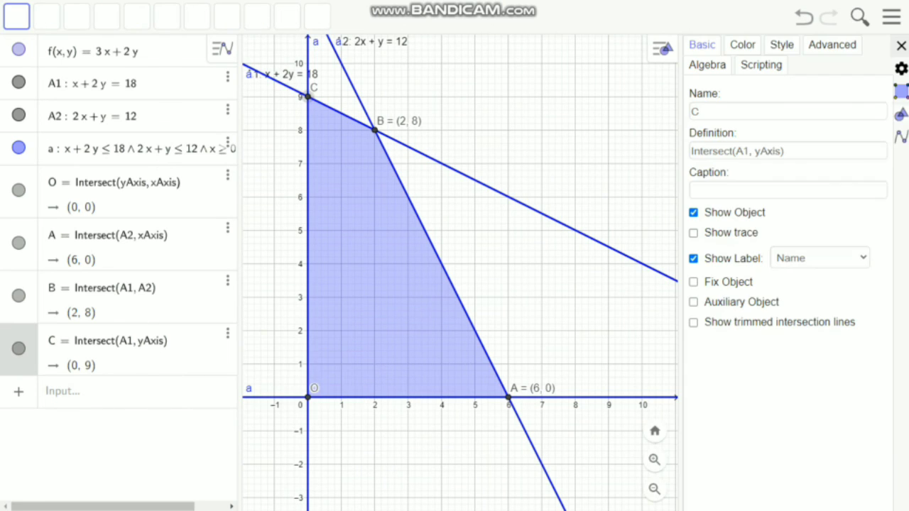
click(820, 257)
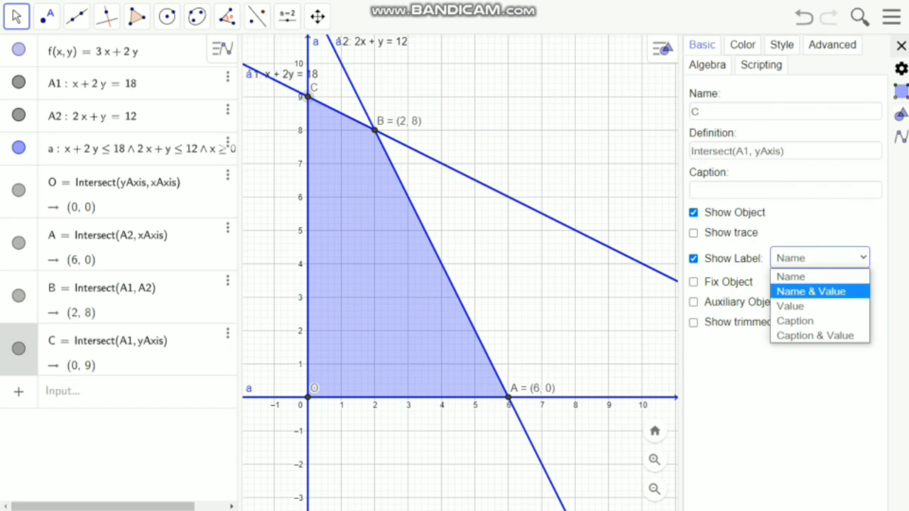
click(817, 279)
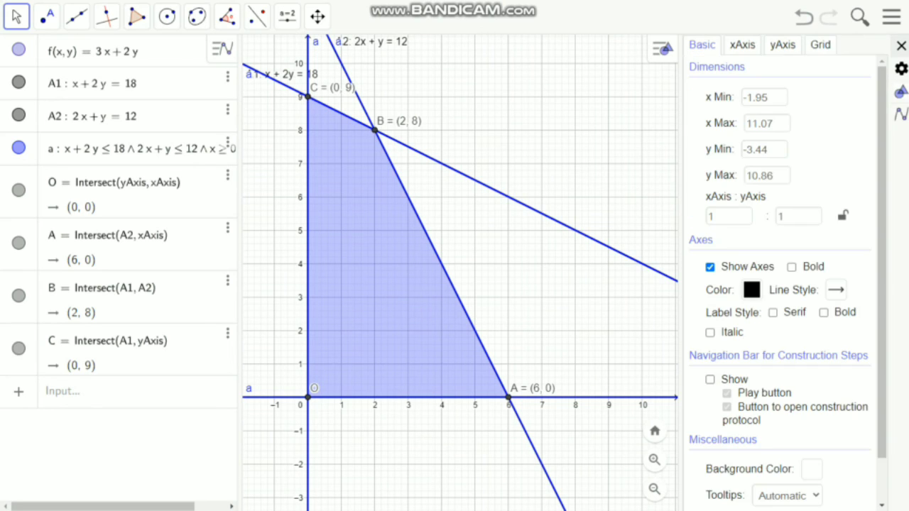
click(901, 45)
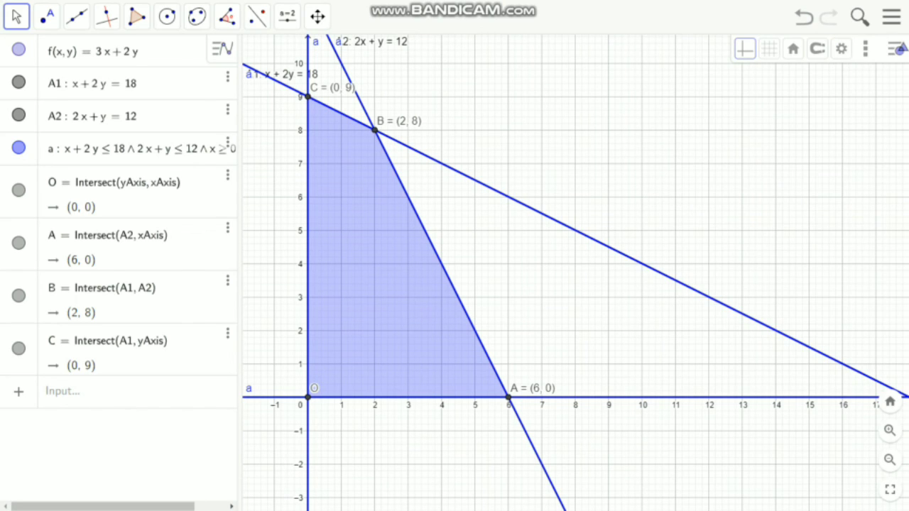
Add the objective line 3x + 2y = k with a slider for k, and move the slider to -0.1.
drag(576, 284, 575, 263)
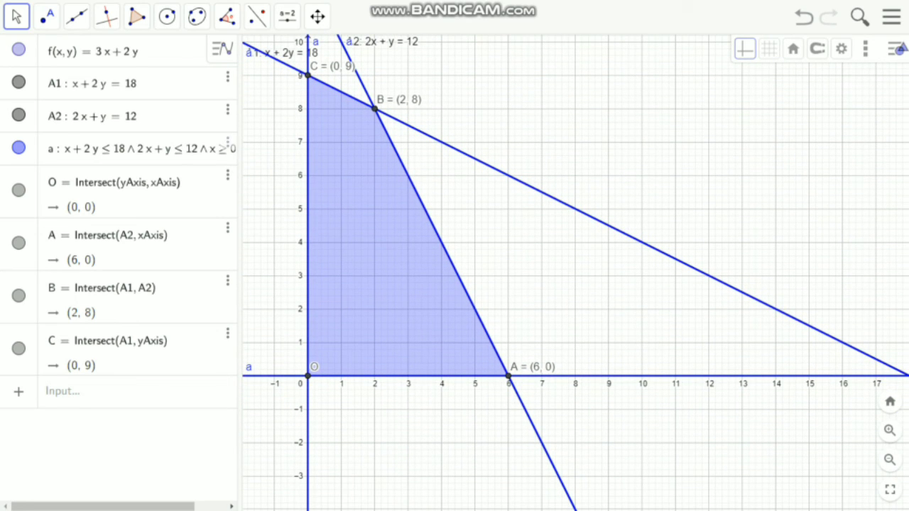
click(76, 392)
text(3)
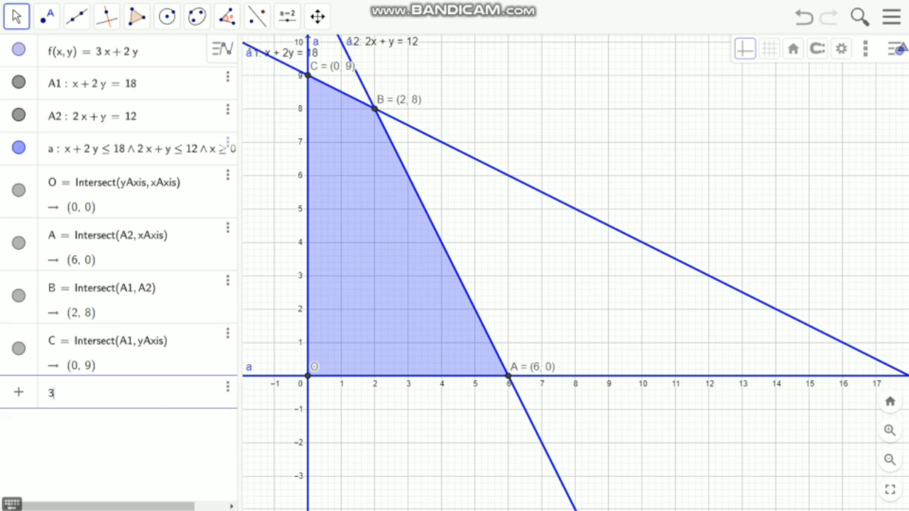
text(x + )
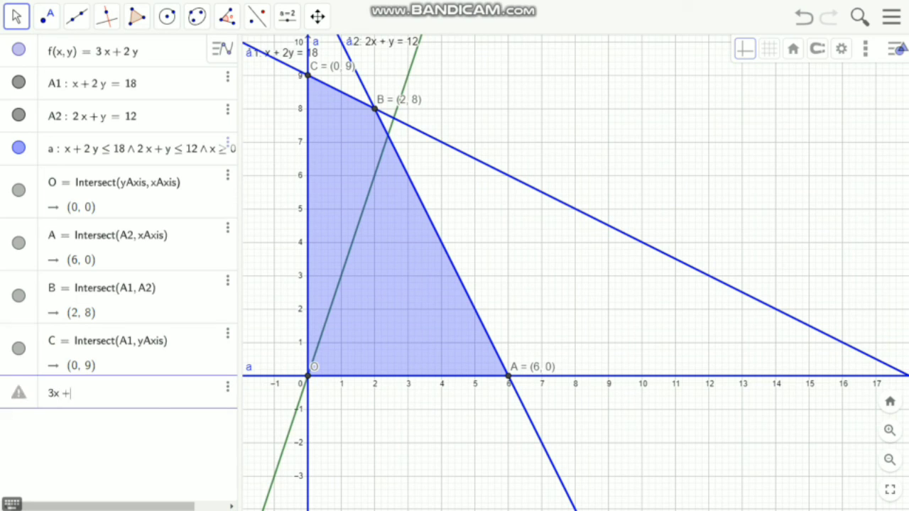
text(2)
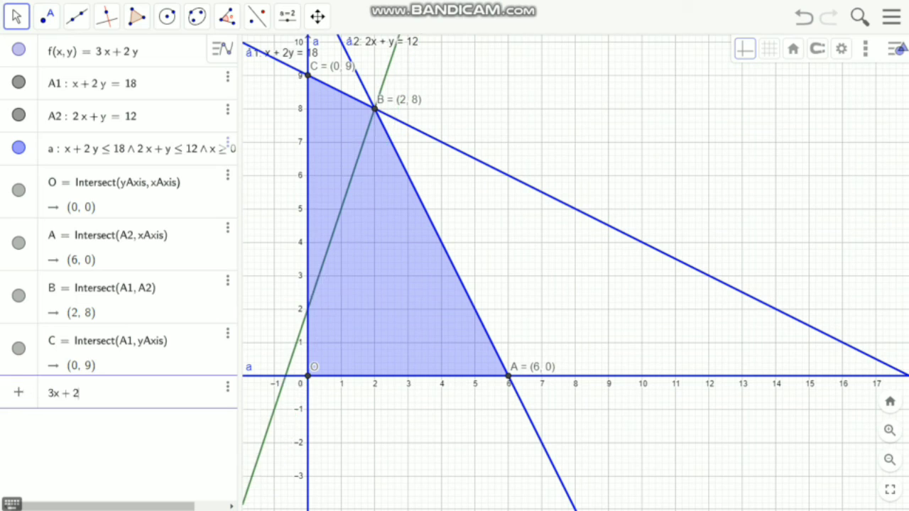
text(y = k)
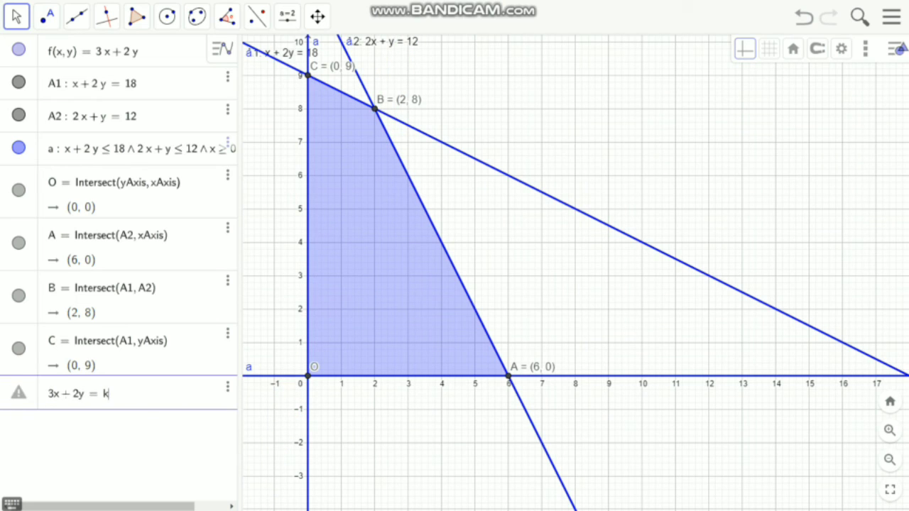
key(Return)
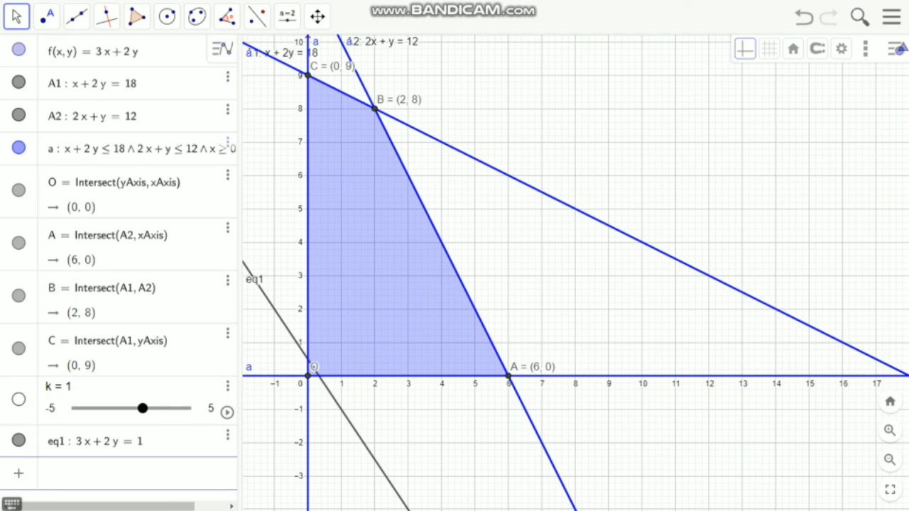
drag(142, 408, 130, 408)
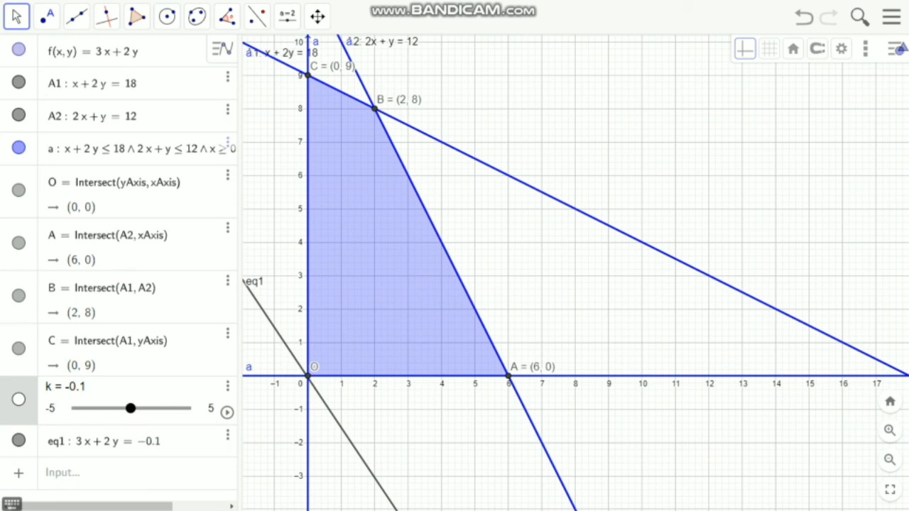
Rename the objective line 3x + 2y = k from its default label to fungsi.
click(121, 441)
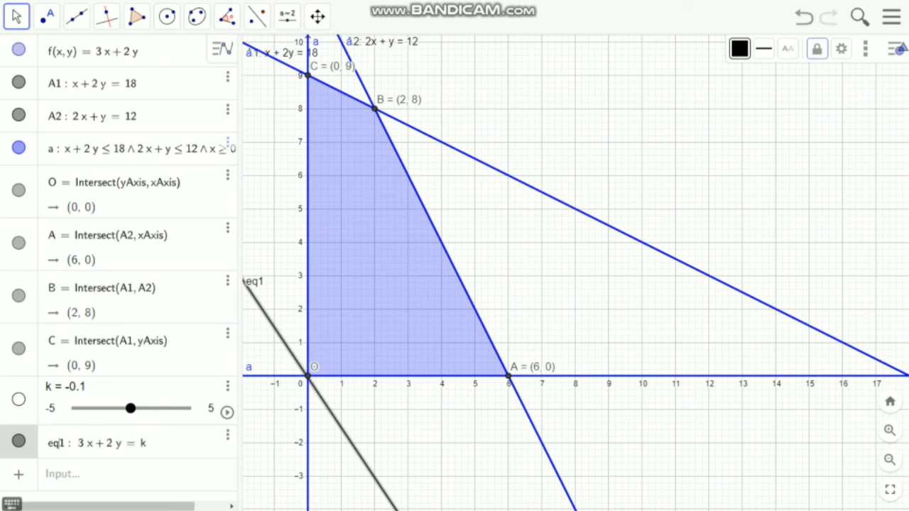
key(BackSpace)
key(BackSpace)
key(BackSpace)
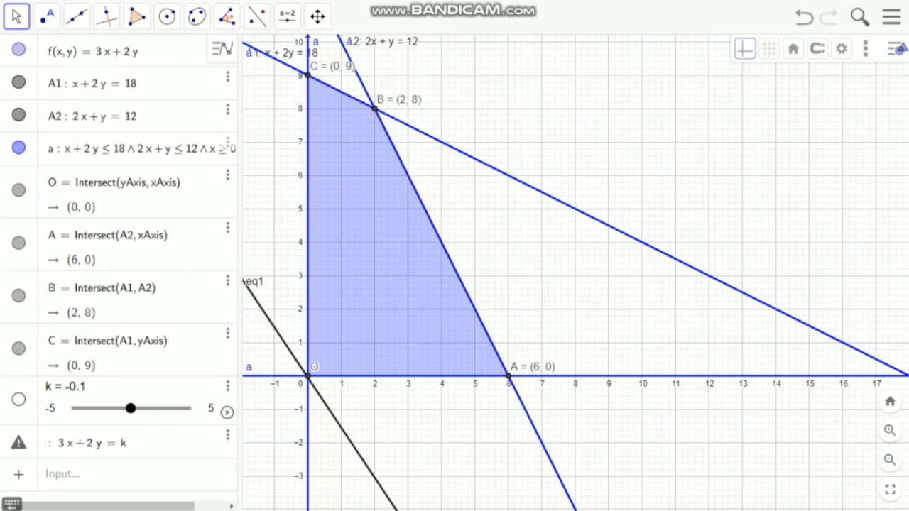
text(fungsi)
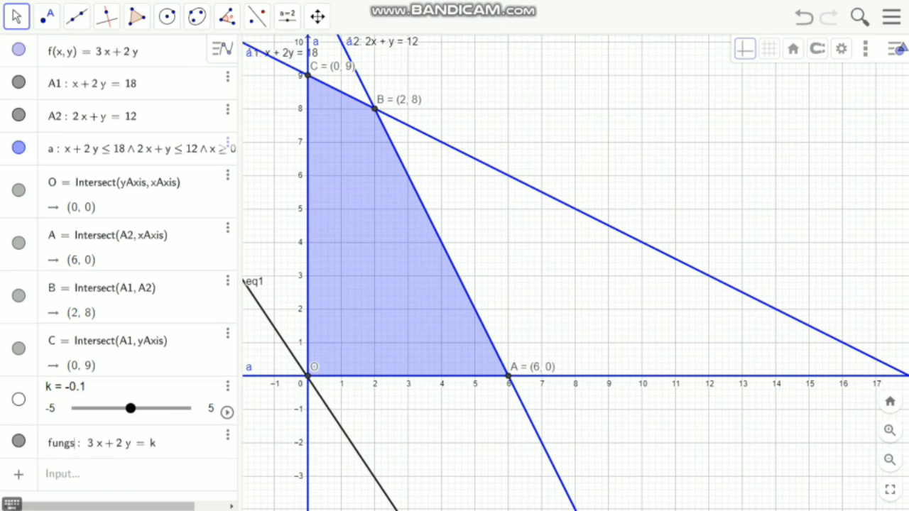
key(Return)
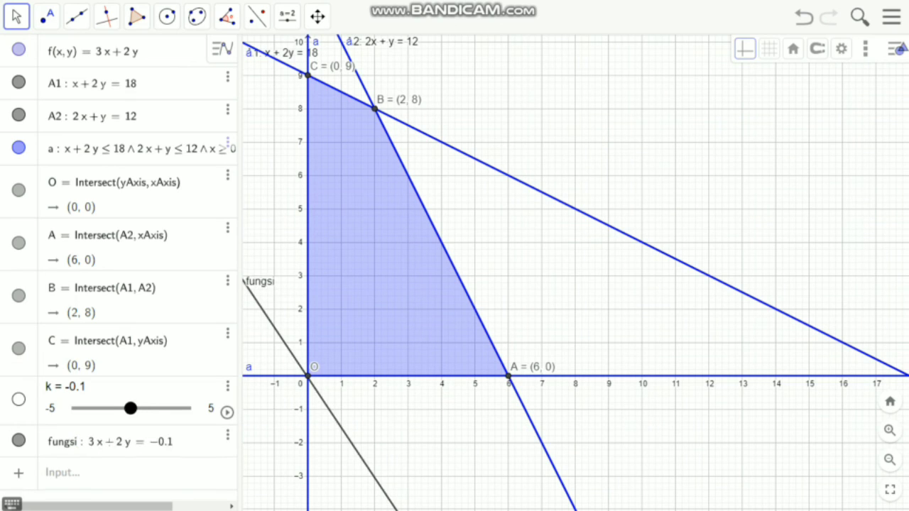
Raise the maximum of slider k to 50 and move the slider to 22.1, bringing the objective line to point B.
drag(130, 408, 191, 408)
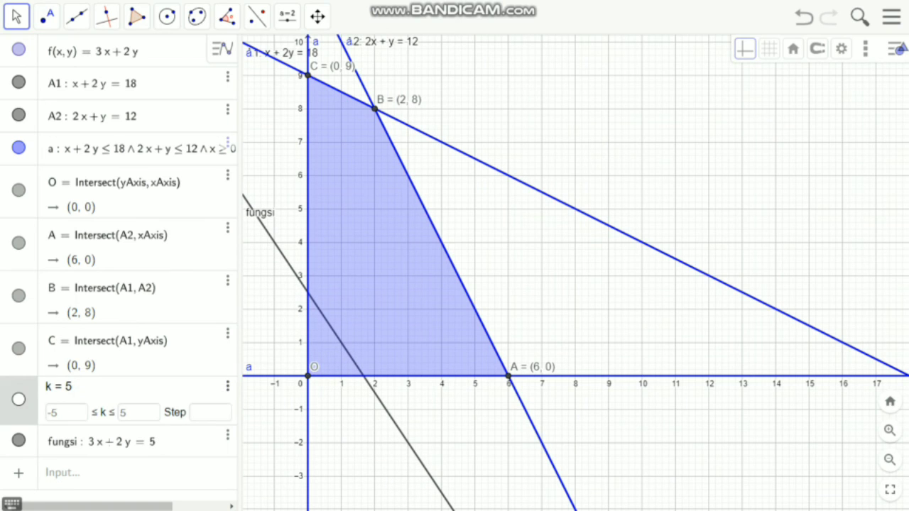
click(139, 412)
text(0)
key(Return)
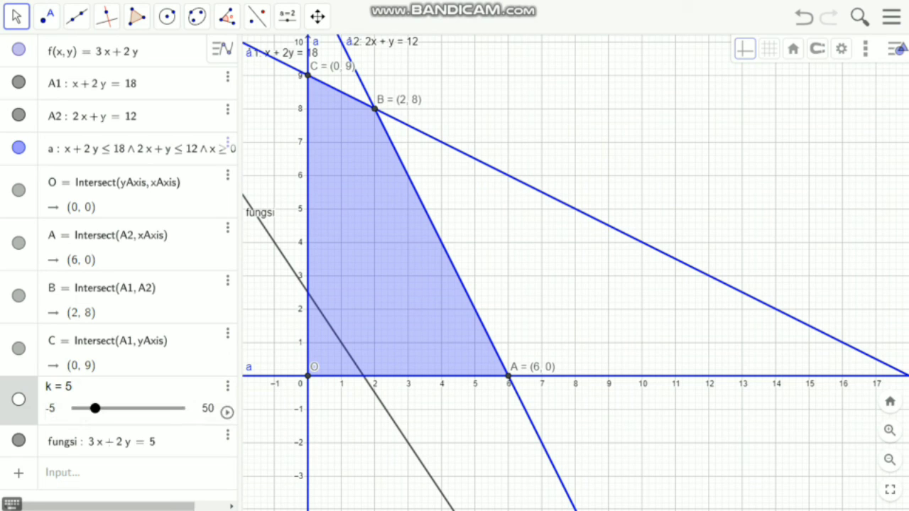
drag(95, 408, 128, 408)
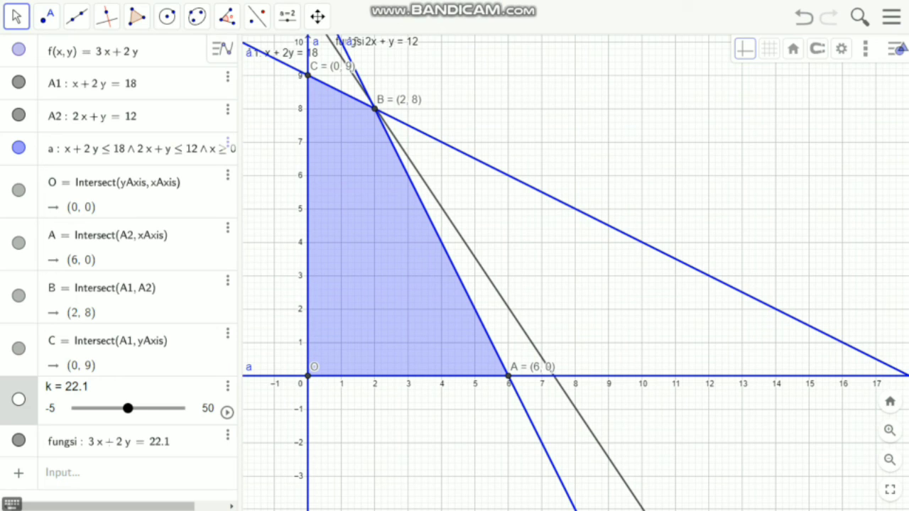
Show the Spreadsheet view beside the graph and enlarge it by narrowing the algebra list and the graphics area.
click(891, 17)
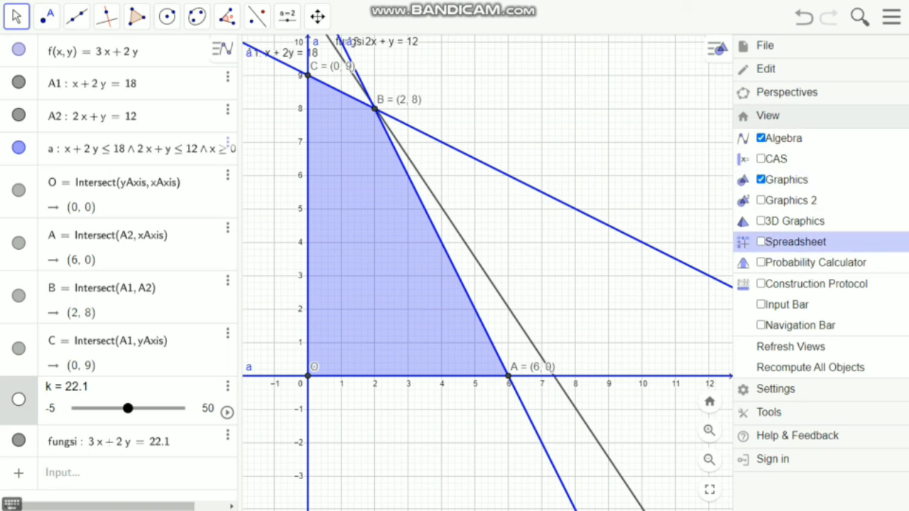
click(795, 242)
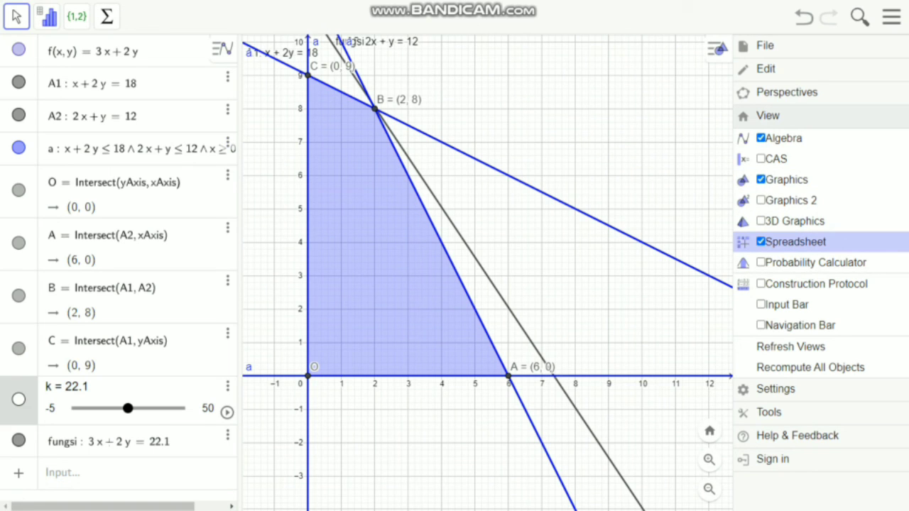
click(891, 17)
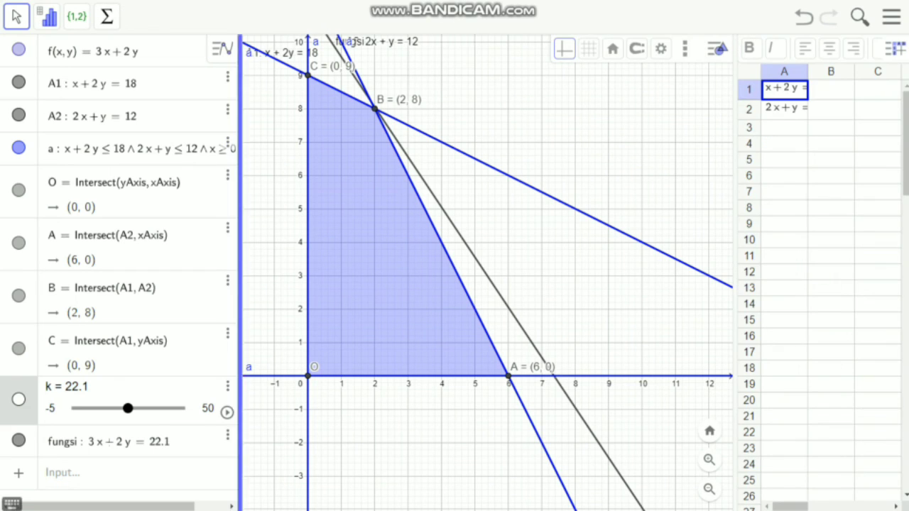
drag(240, 273, 138, 272)
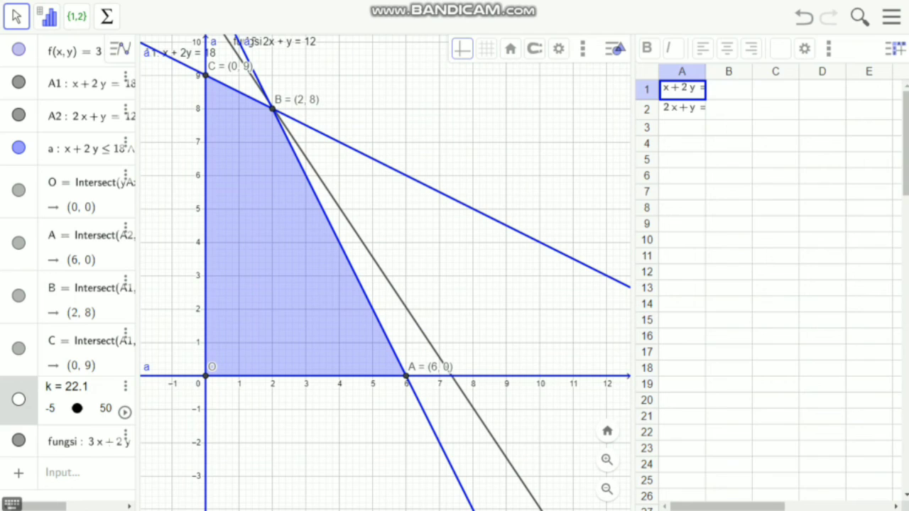
drag(705, 72, 768, 72)
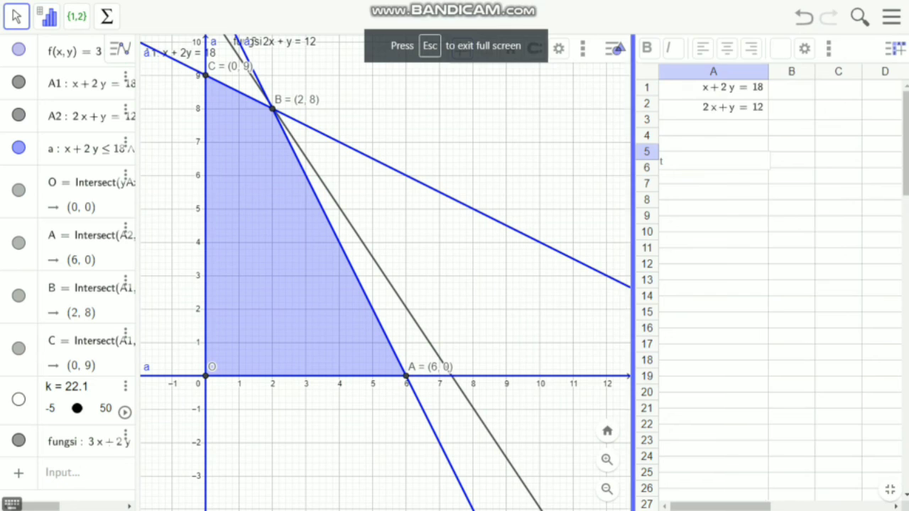
drag(633, 256, 513, 255)
Widen spreadsheet column A to fit the equations and clear the text started in cell A5.
text(itik pangkal)
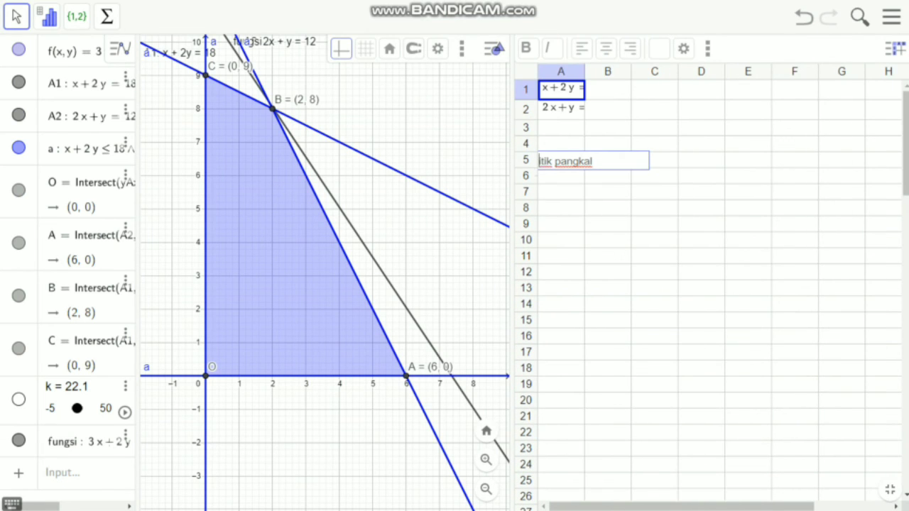
drag(585, 71, 656, 72)
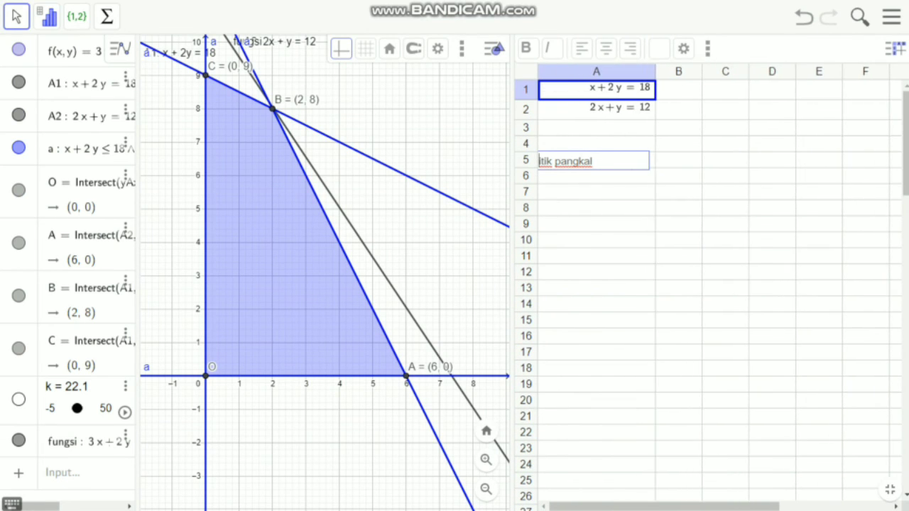
drag(595, 162, 539, 161)
key(BackSpace)
key(Return)
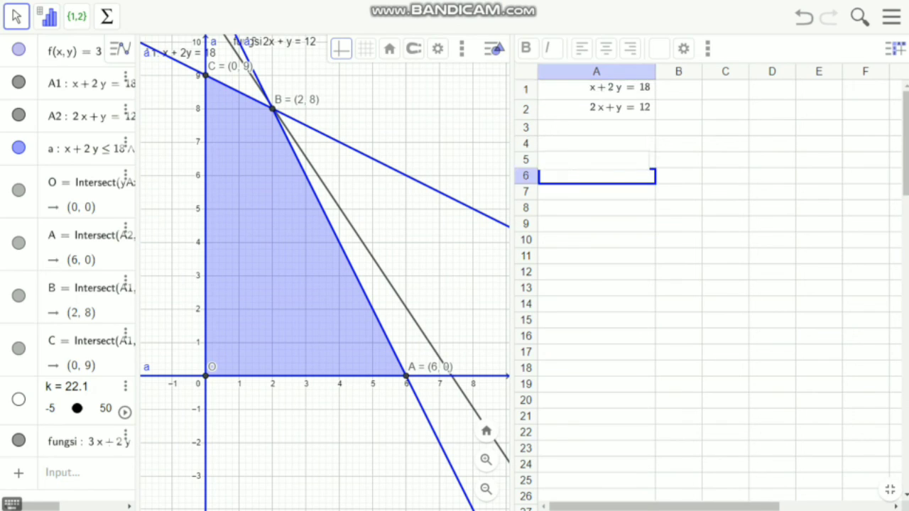
Enter the heading "Garis Paling jauh dari titik pangkal" in cell A4 of a widened column A, and point B in cell A5.
click(596, 129)
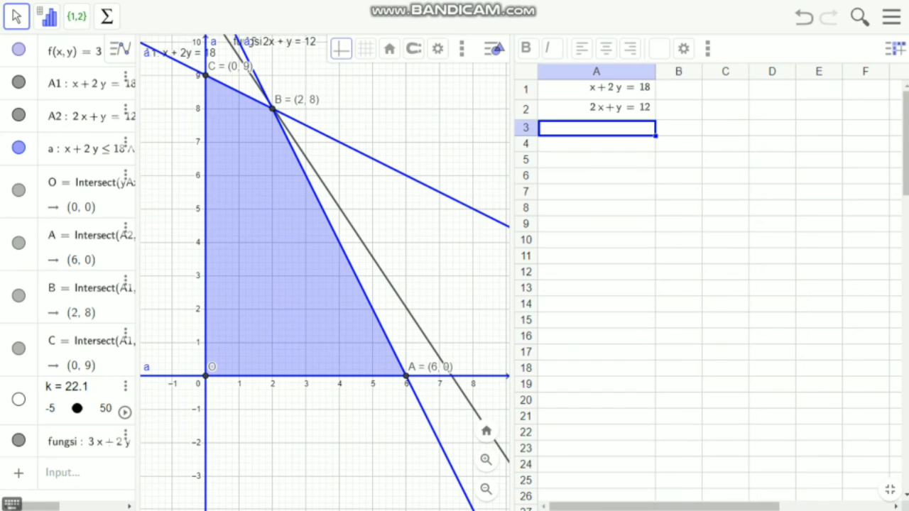
double_click(596, 129)
drag(656, 71, 703, 71)
click(596, 144)
text(Ni)
key(BackSpace)
key(BackSpace)
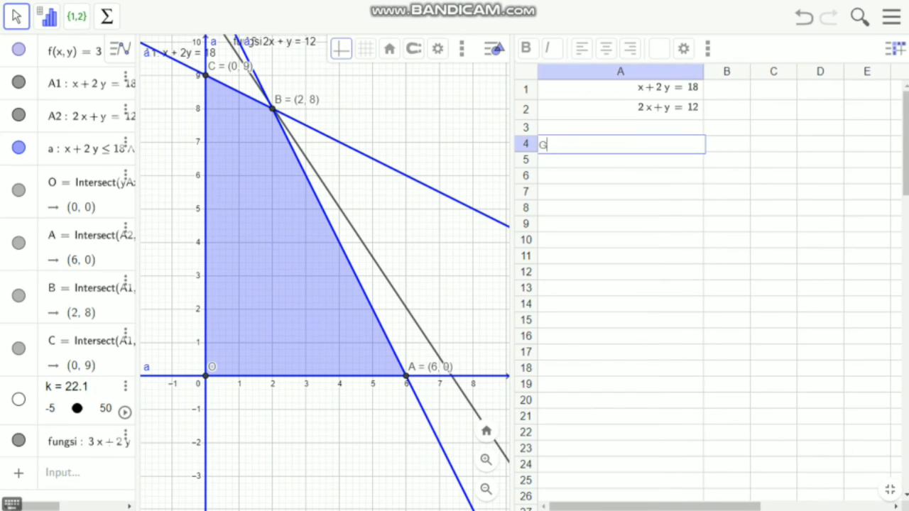
text(Garis Paling jauh dari titik pangkal)
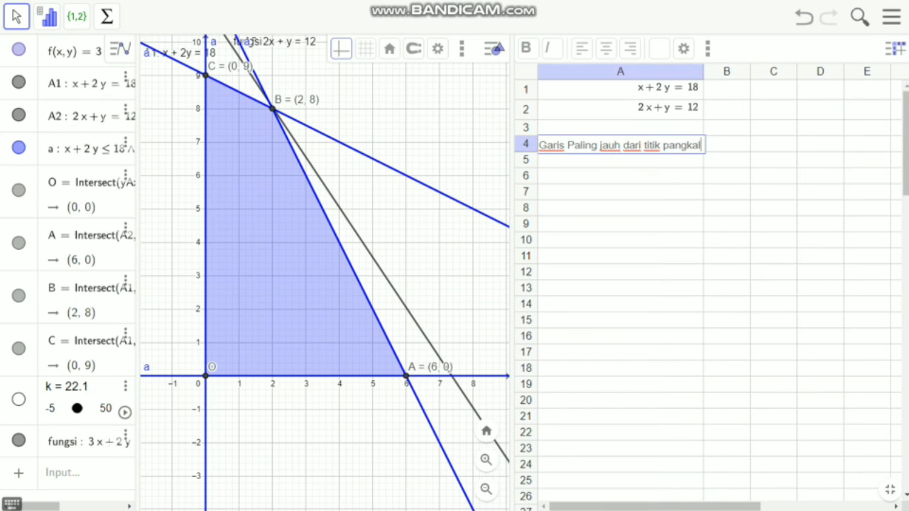
key(Return)
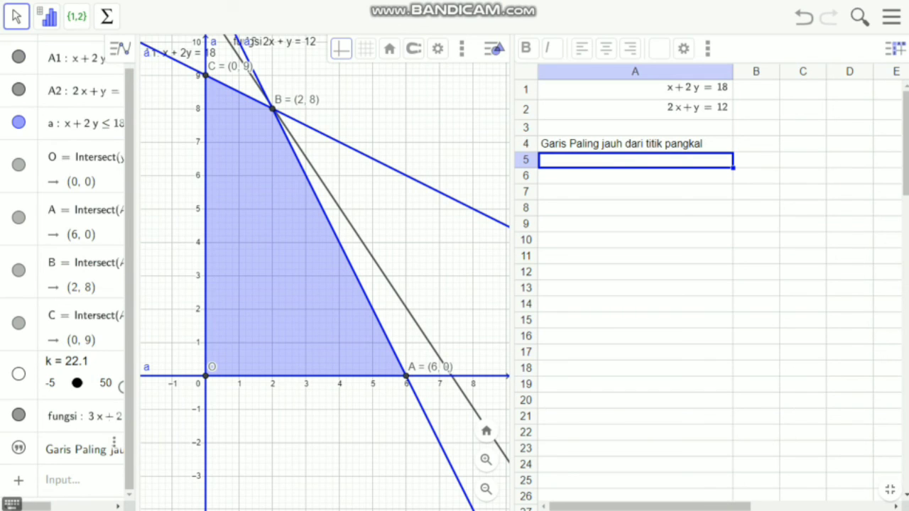
text(B)
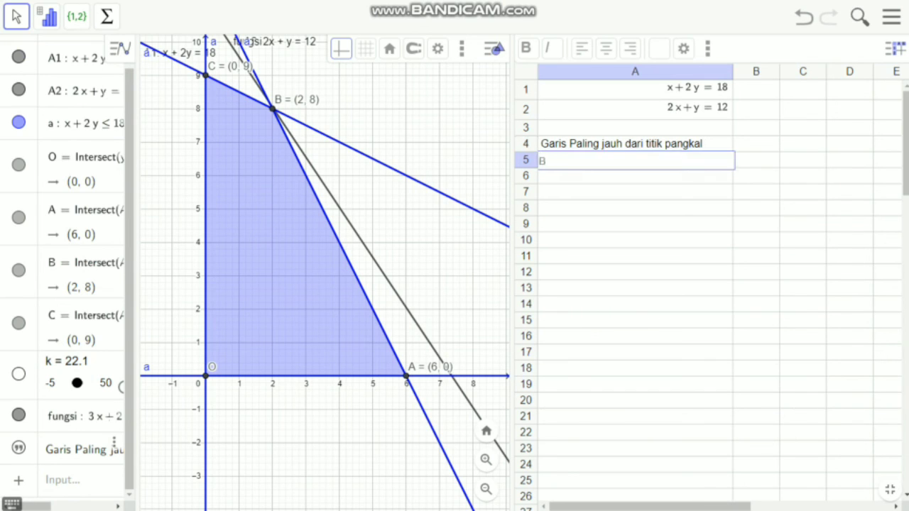
key(Return)
Widen column B and enter the heading "nilai maksimum fungsi objektif" in cell B4.
click(756, 144)
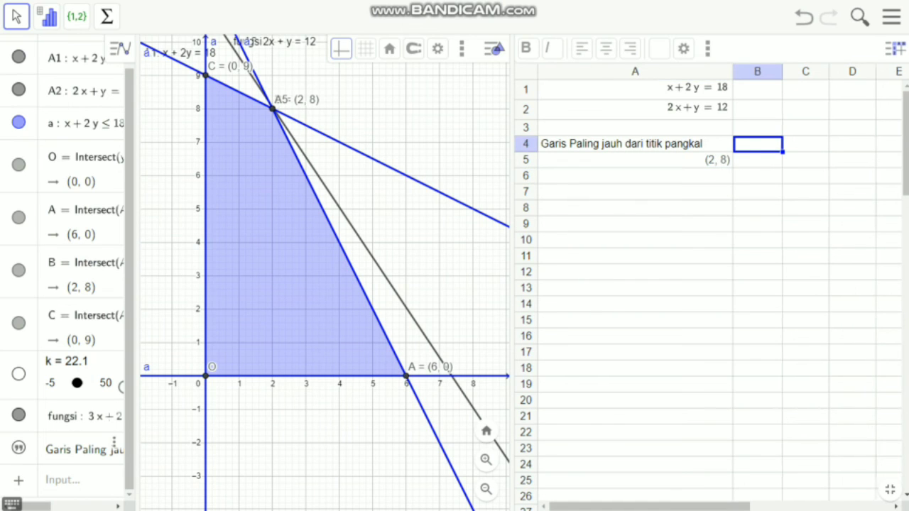
drag(779, 71, 858, 71)
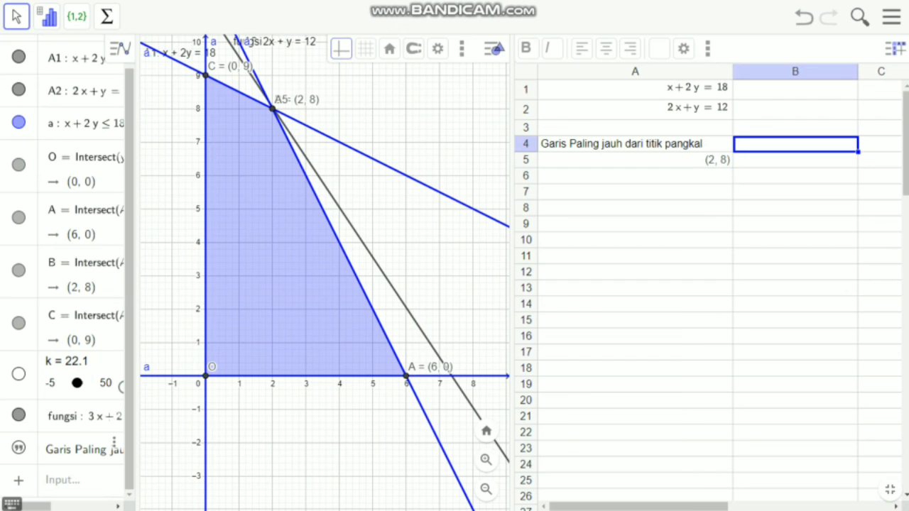
text(nilai mak)
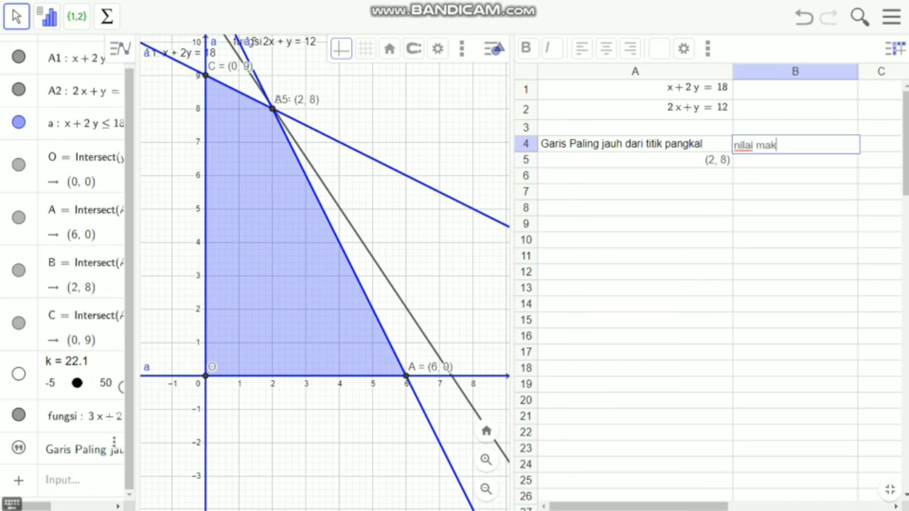
text(simum fungsi objektif)
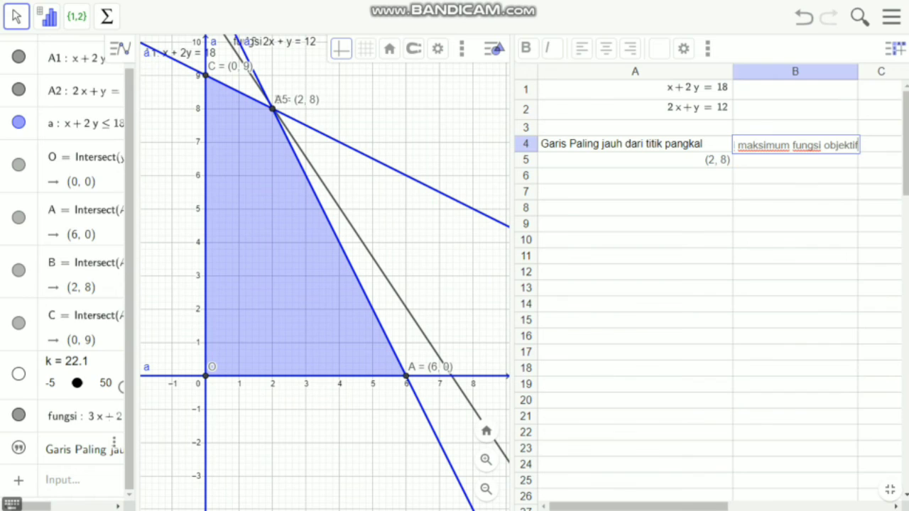
key(Return)
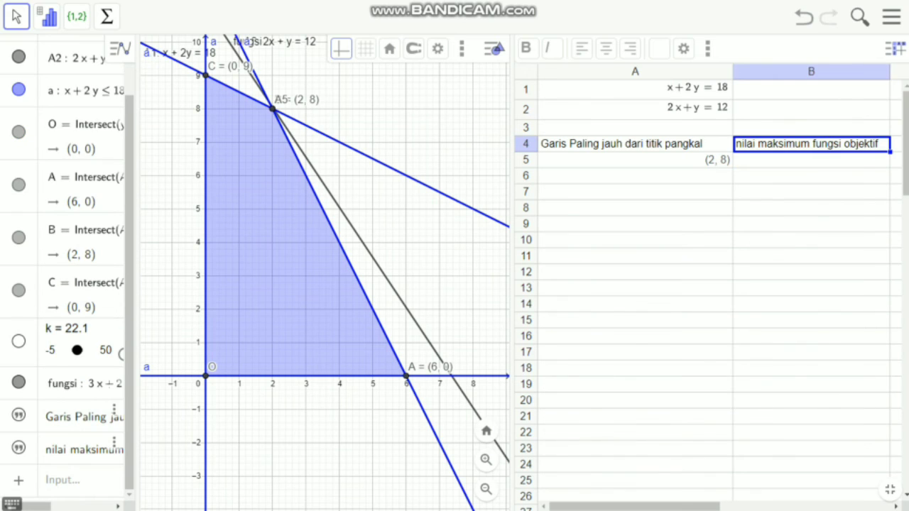
Calculate the objective function's value at point B in cell B5 with f(B).
click(811, 159)
text(f()
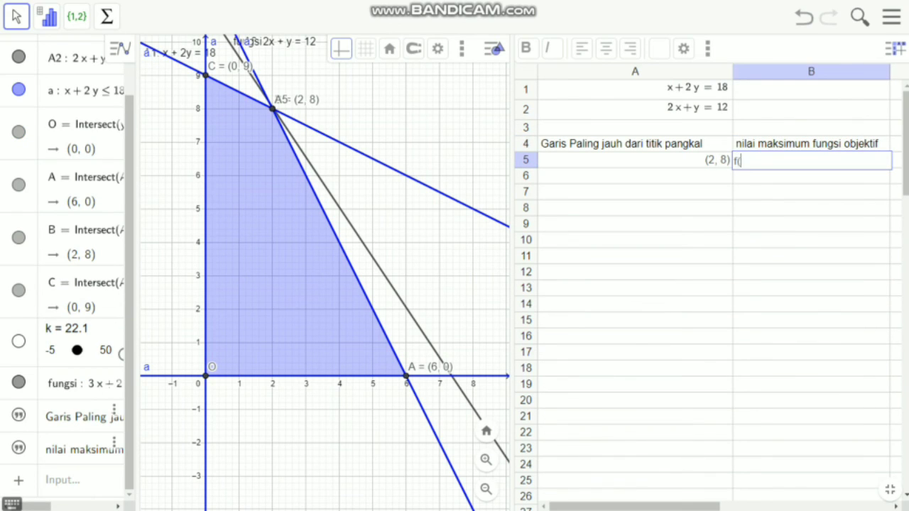
text(B))
key(Return)
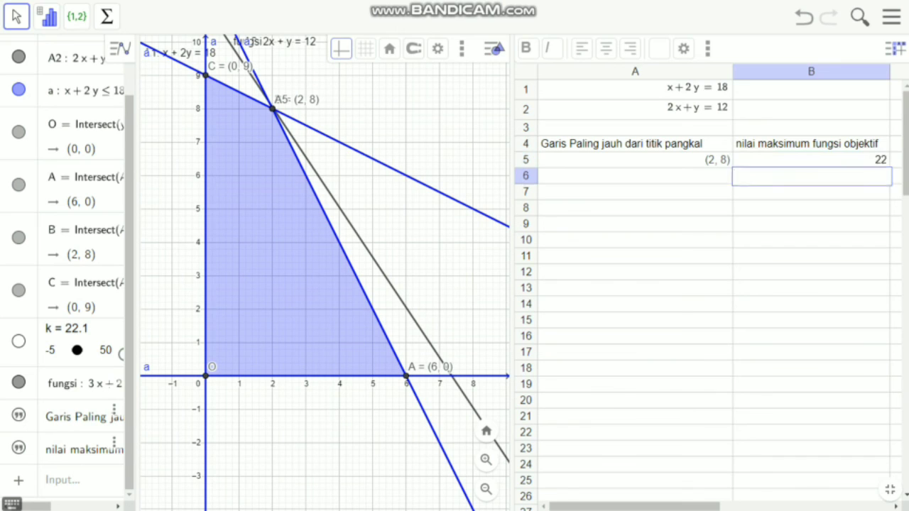